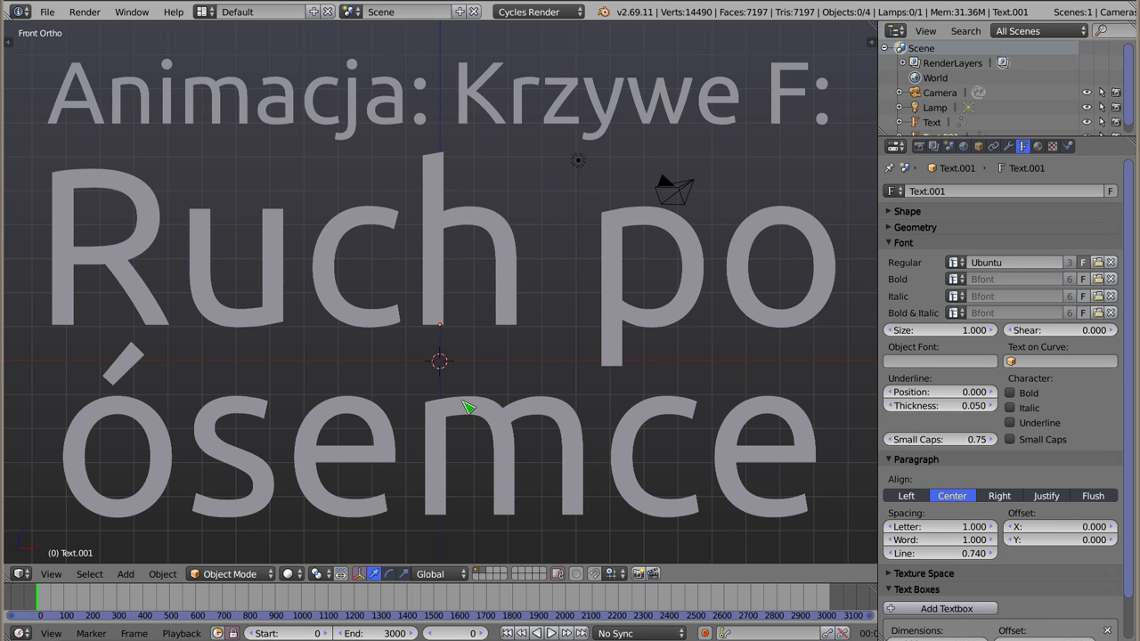
# - Delete the 'Animacja: Krzywe F:' and 'Ruch po ósemce' title text objects
pyautogui.rightClick(481, 112)
pyautogui.press('x')
pyautogui.click(481, 105)
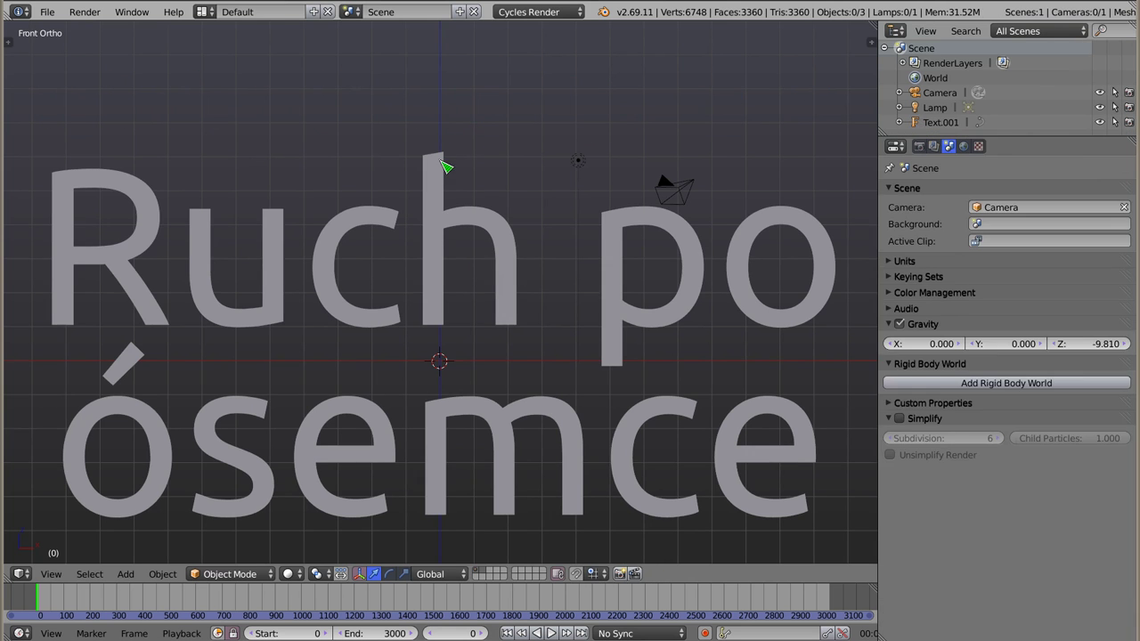
pyautogui.rightClick(443, 164)
pyautogui.press('x')
pyautogui.click(446, 175)
pyautogui.keyDown('shift'); pyautogui.moveTo(447, 395); pyautogui.dragTo(473, 326, button='middle'); pyautogui.keyUp('shift')
# - Add a cone mesh at the 3D cursor and adjust the zoom on it
pyautogui.hotkey('shift', 'a')
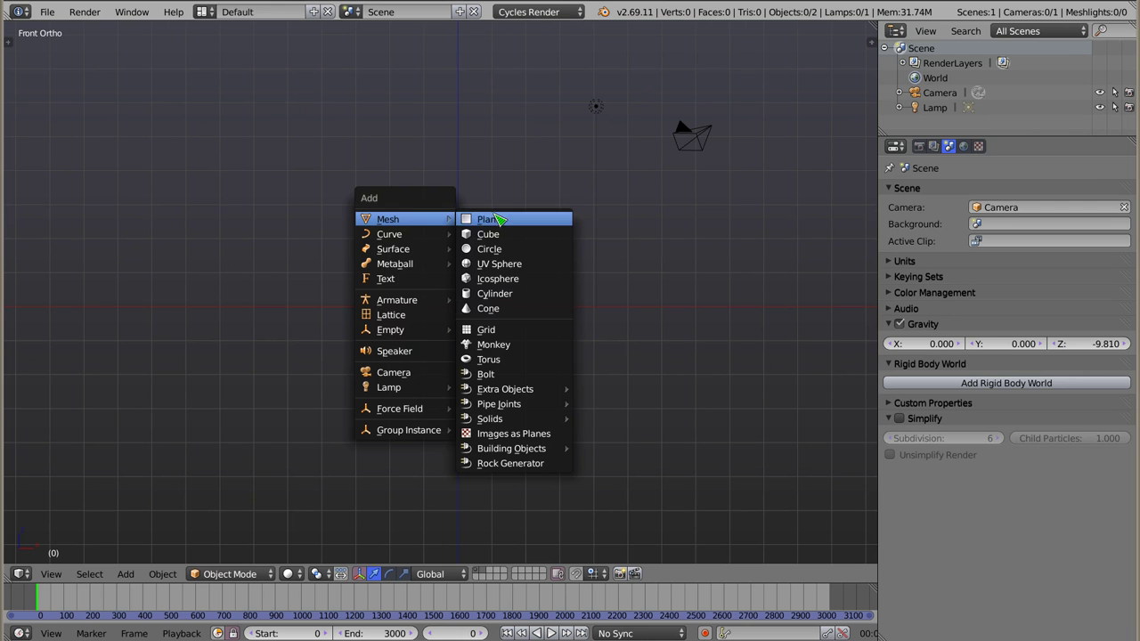
pyautogui.click(503, 311)
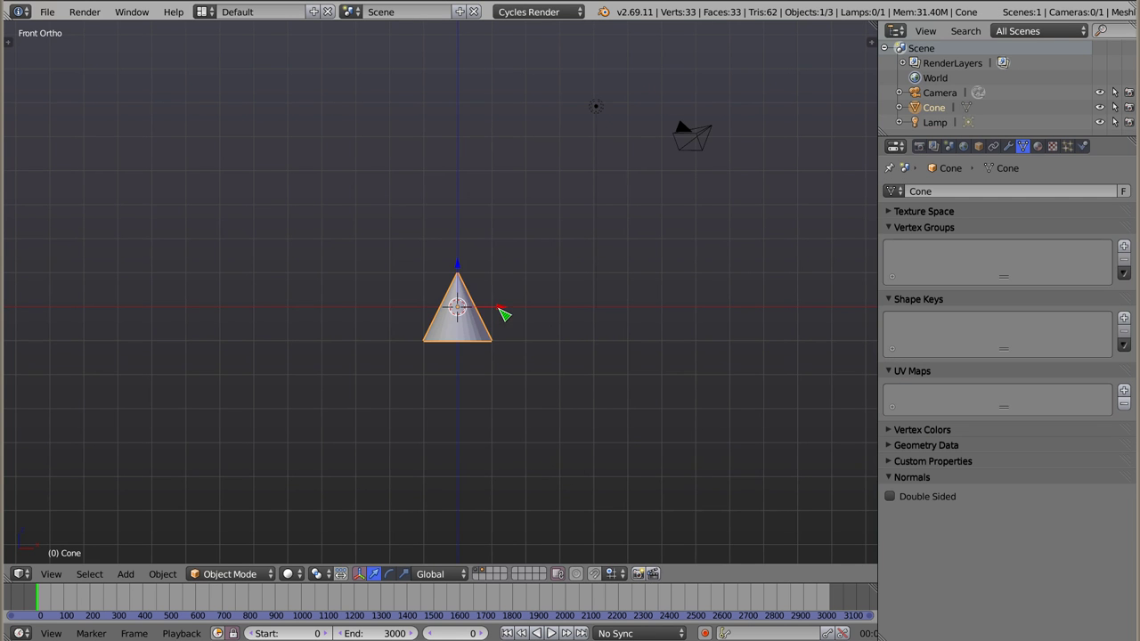
pyautogui.scroll(-2, 498, 313)
pyautogui.scroll(-2, 485, 316)
pyautogui.scroll(-2, 481, 318)
pyautogui.scroll(-2, 480, 321)
pyautogui.scroll(-1, 479, 321)
pyautogui.scroll(-1, 479, 321)
pyautogui.scroll(-1, 480, 321)
pyautogui.scroll(-1, 479, 321)
pyautogui.scroll(4, 479, 319)
pyautogui.scroll(3, 480, 321)
pyautogui.scroll(1, 481, 323)
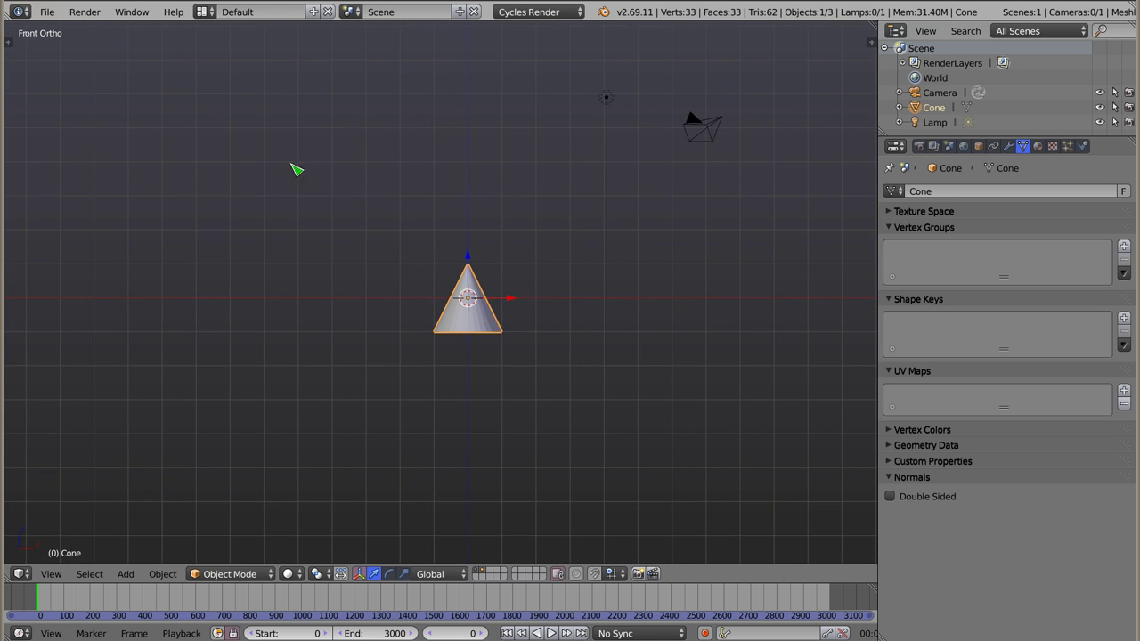
# - Switch to the Animation layout and enlarge the graph editor column on the left
pyautogui.click(204, 12)
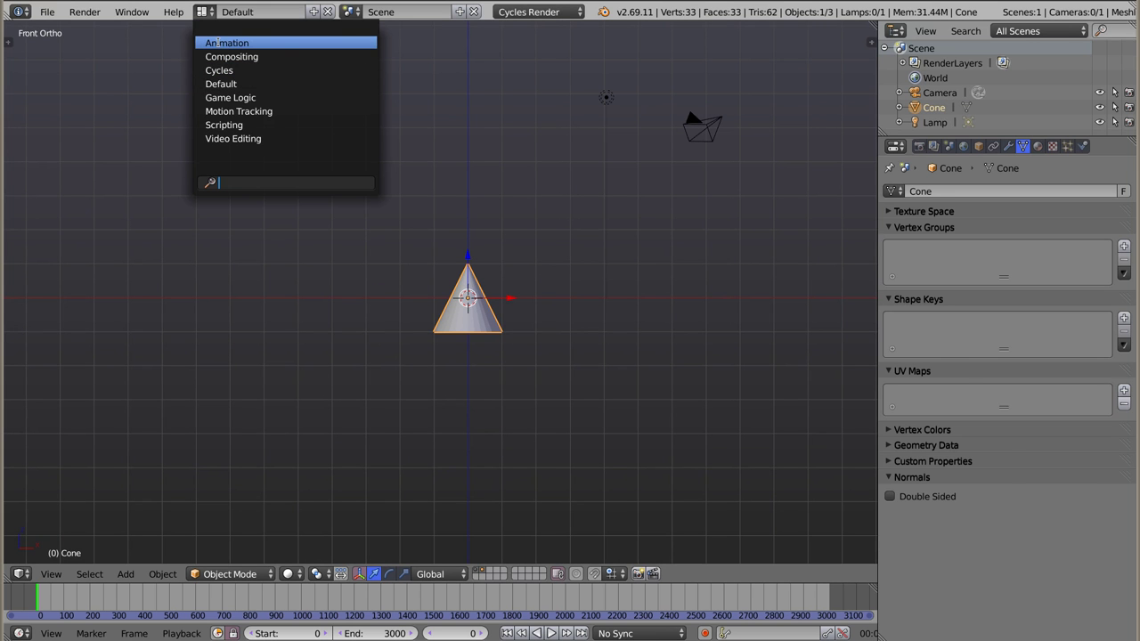
pyautogui.click(219, 42)
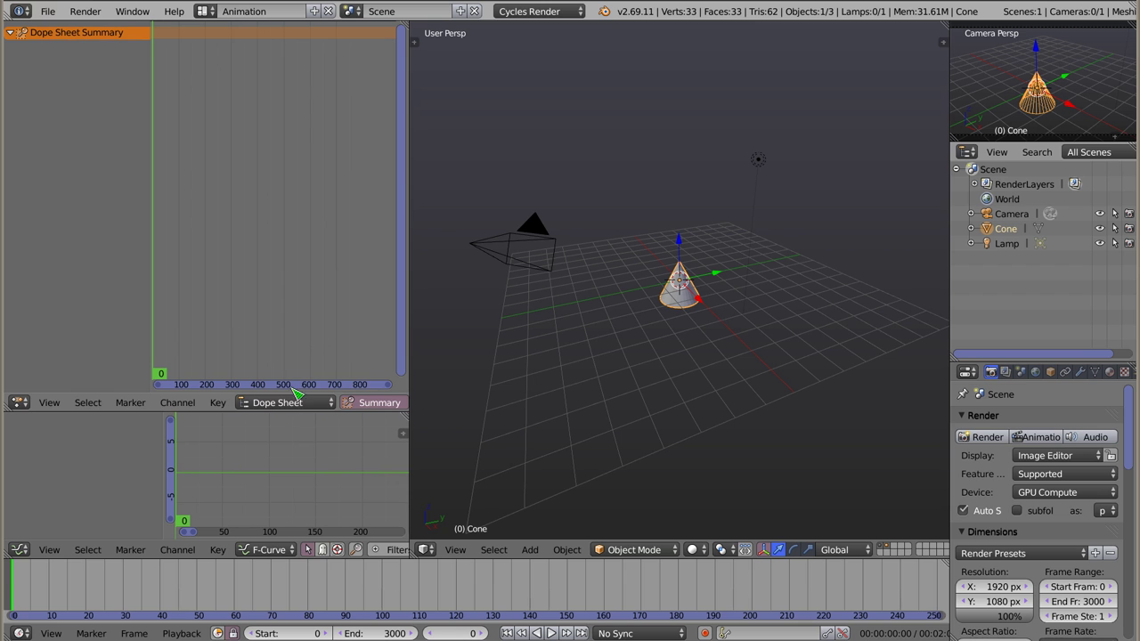
pyautogui.moveTo(284, 407); pyautogui.dragTo(263, 61)
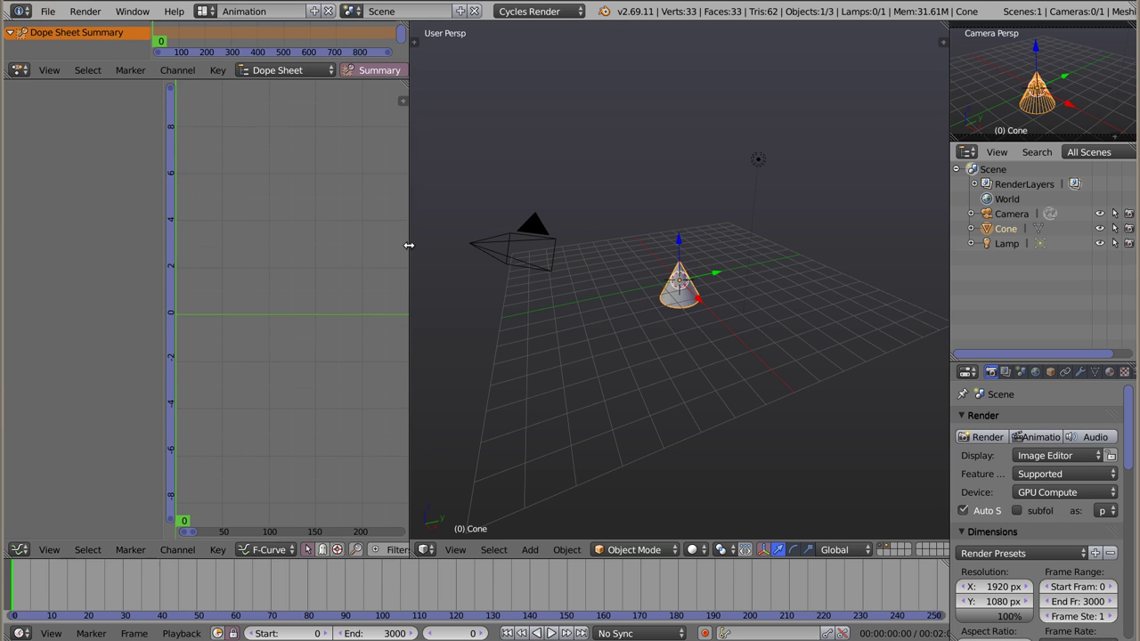
pyautogui.moveTo(412, 254); pyautogui.dragTo(462, 250)
# - Show the cone in Front Ortho view, framed in the 3D viewport
pyautogui.press('KP_1')
pyautogui.press('KP_5')
pyautogui.scroll(2, 721, 283)
pyautogui.scroll(1, 721, 284)
pyautogui.scroll(-1, 740, 281)
pyautogui.moveTo(751, 278)
pyautogui.keyDown('shift'); pyautogui.mouseDown(button='middle')
pyautogui.moveTo(686, 298)
pyautogui.moveTo(689, 309)
pyautogui.mouseUp(button='middle'); pyautogui.keyUp('shift')
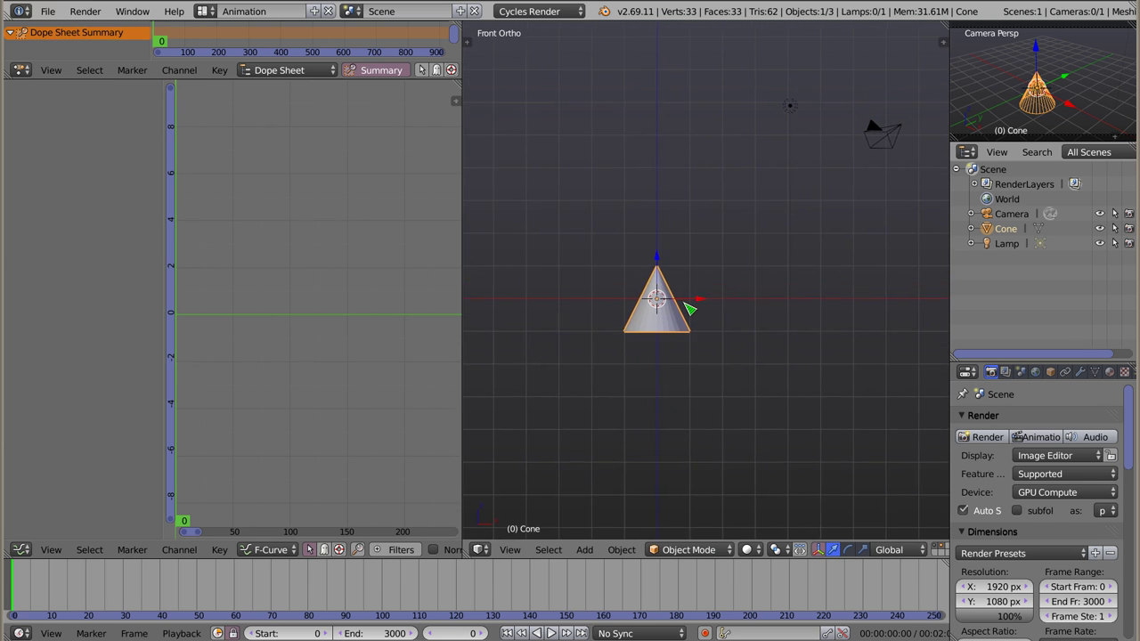
# - Display the properties panel with the cone's transform values beside the view
pyautogui.press('n')
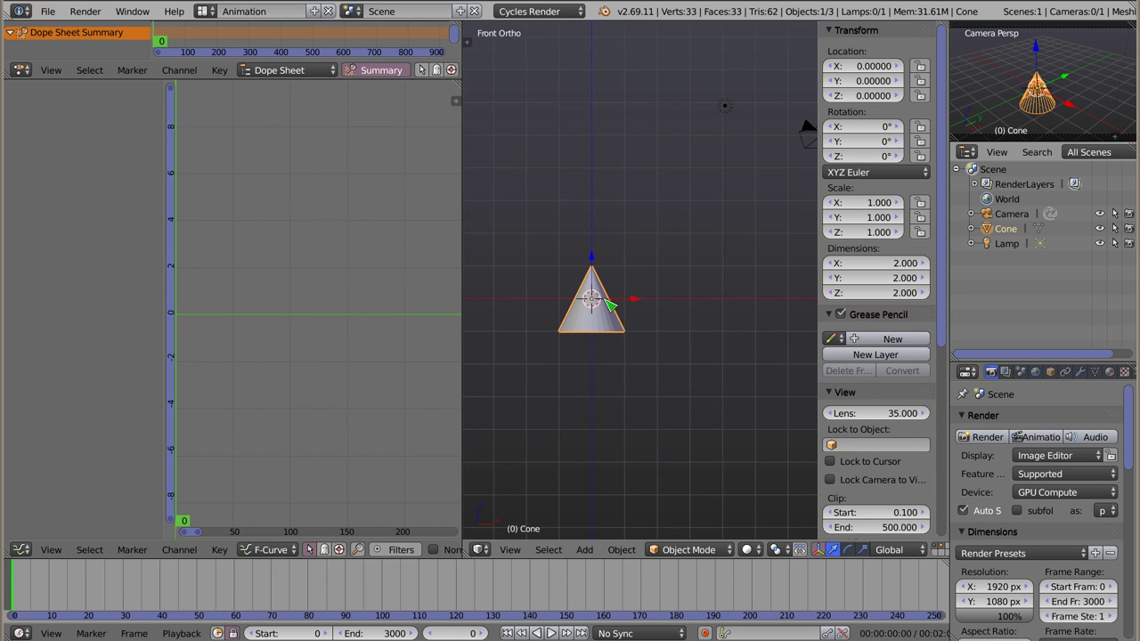
pyautogui.keyDown('shift'); pyautogui.moveTo(603, 303); pyautogui.dragTo(642, 294, button='middle'); pyautogui.keyUp('shift')
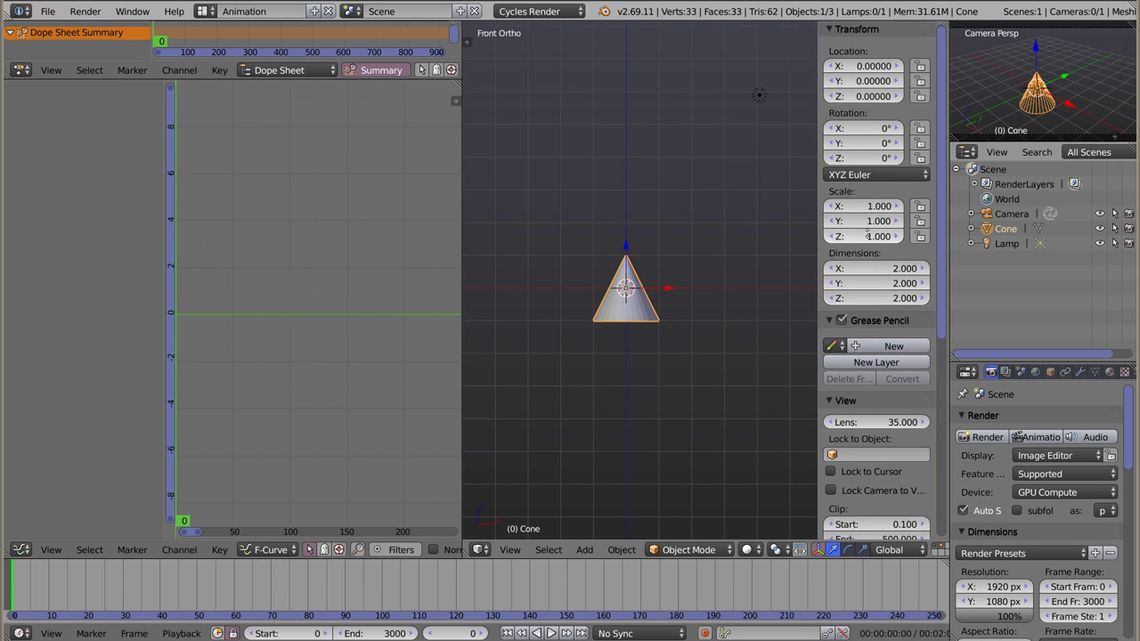
pyautogui.keyDown('ctrl'); pyautogui.moveTo(869, 245); pyautogui.dragTo(868, 230, button='middle'); pyautogui.keyUp('ctrl')
pyautogui.scroll(-1, 686, 292)
pyautogui.scroll(-1, 686, 292)
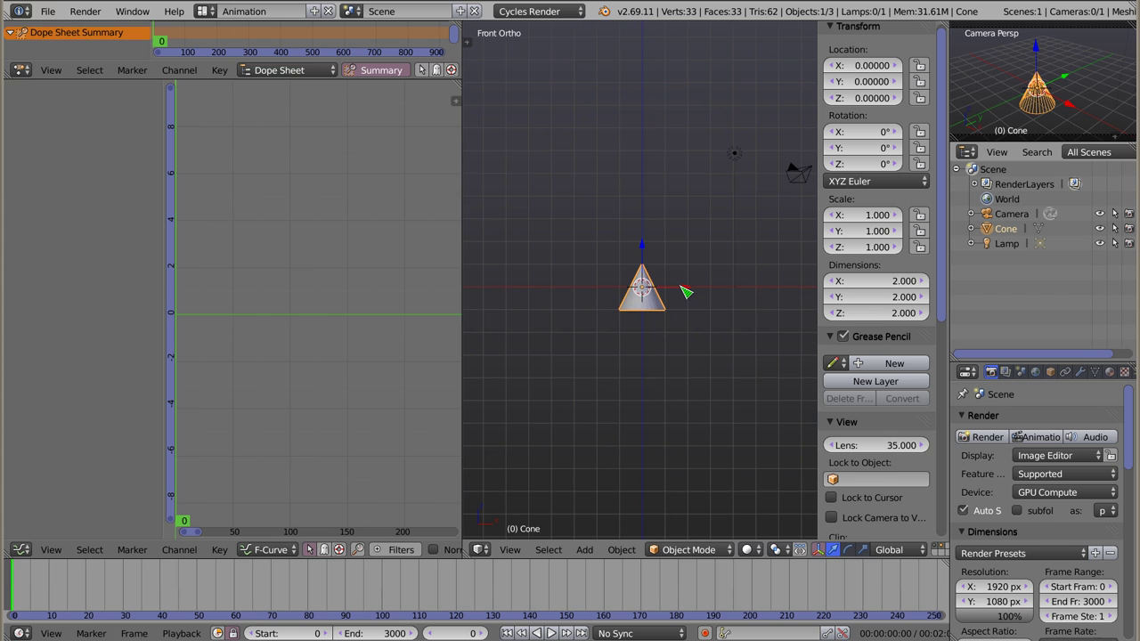
# - Move the cone along the X axis to Location X -6
pyautogui.press('g')
pyautogui.press('x')
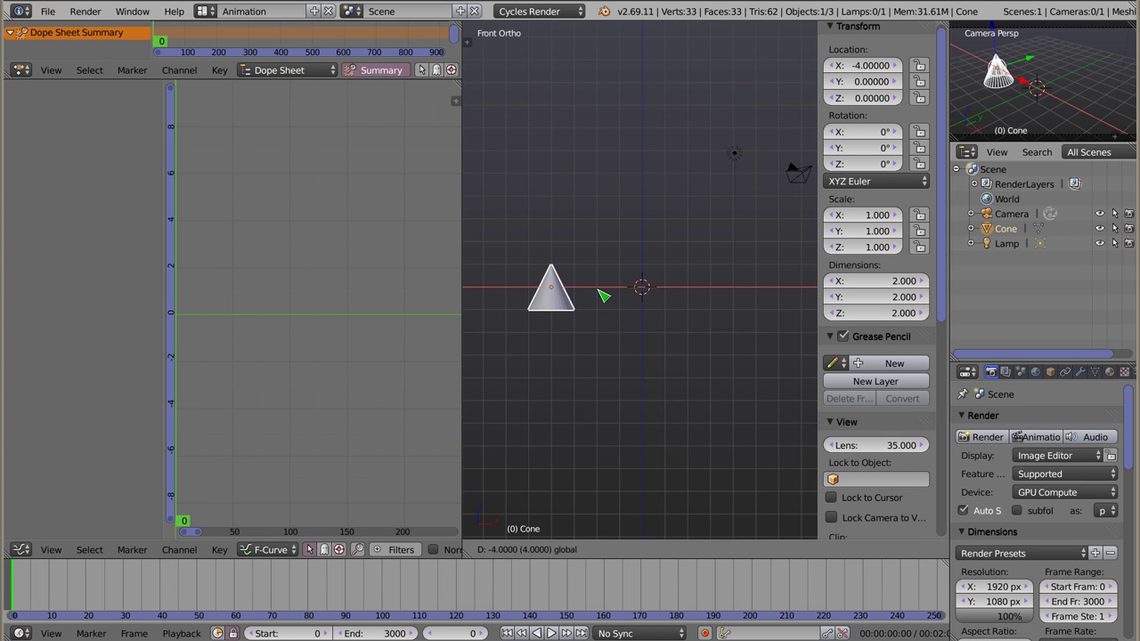
pyautogui.click(545, 298)
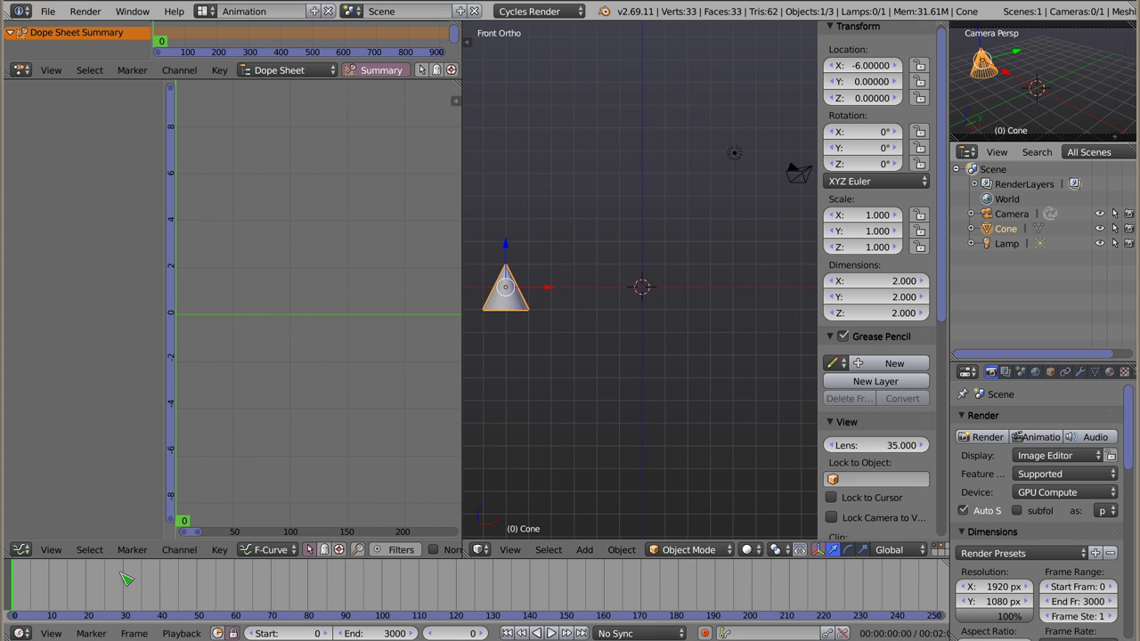
pyautogui.scroll(-3, 127, 579)
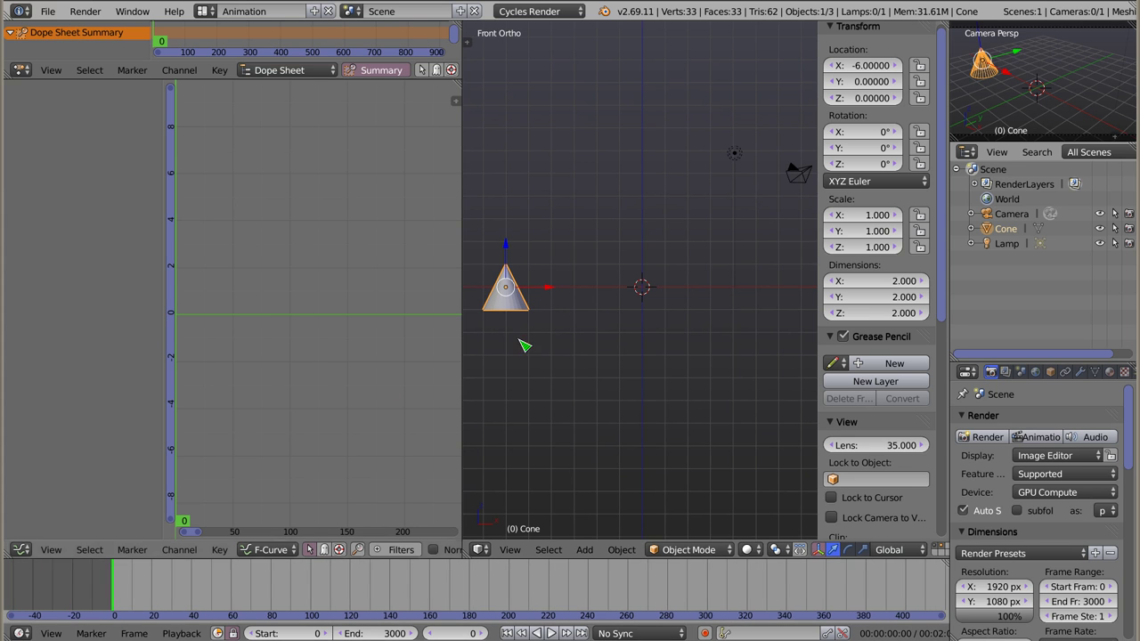
# - Keyframe the cone's X and Z location at frame 0, then key it at X 0 on frame 40
pyautogui.press('i')
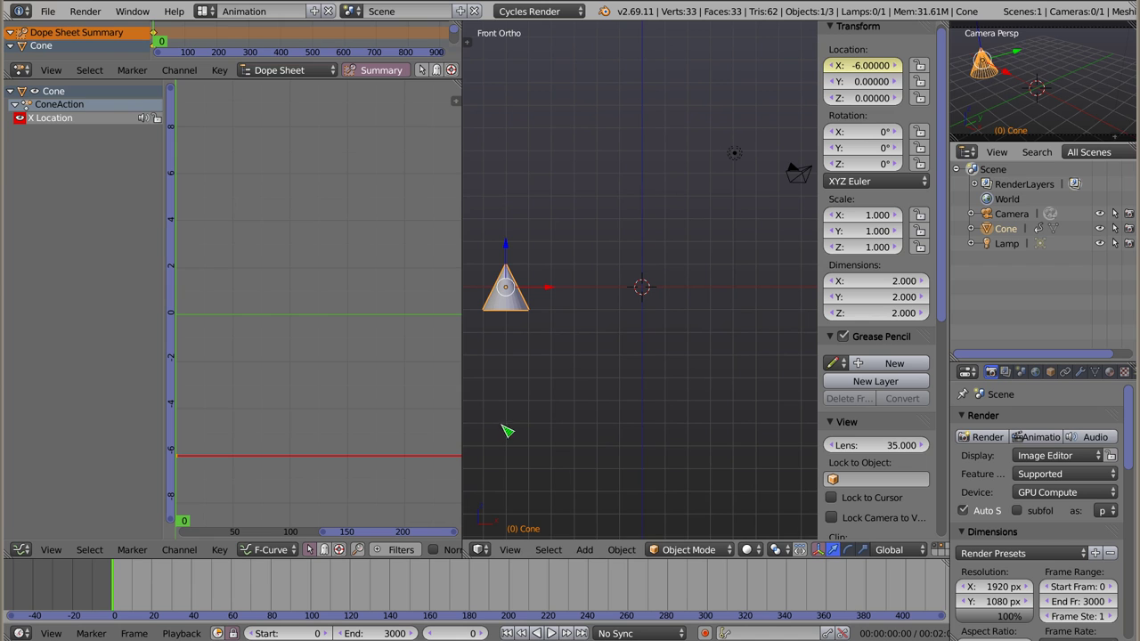
pyautogui.press('i')
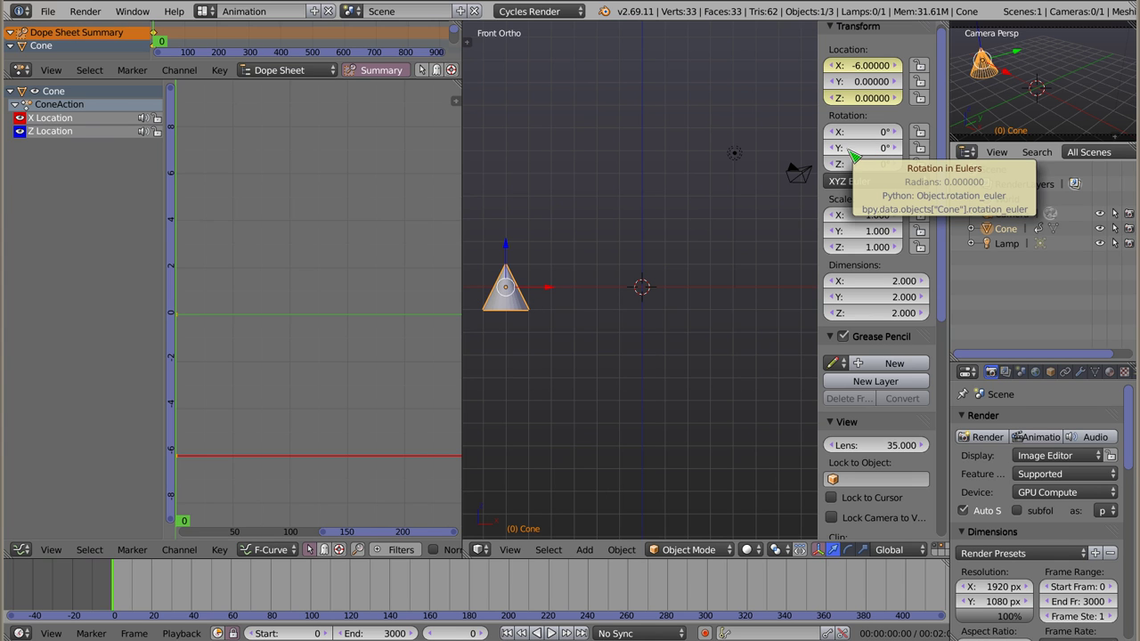
pyautogui.click(192, 584)
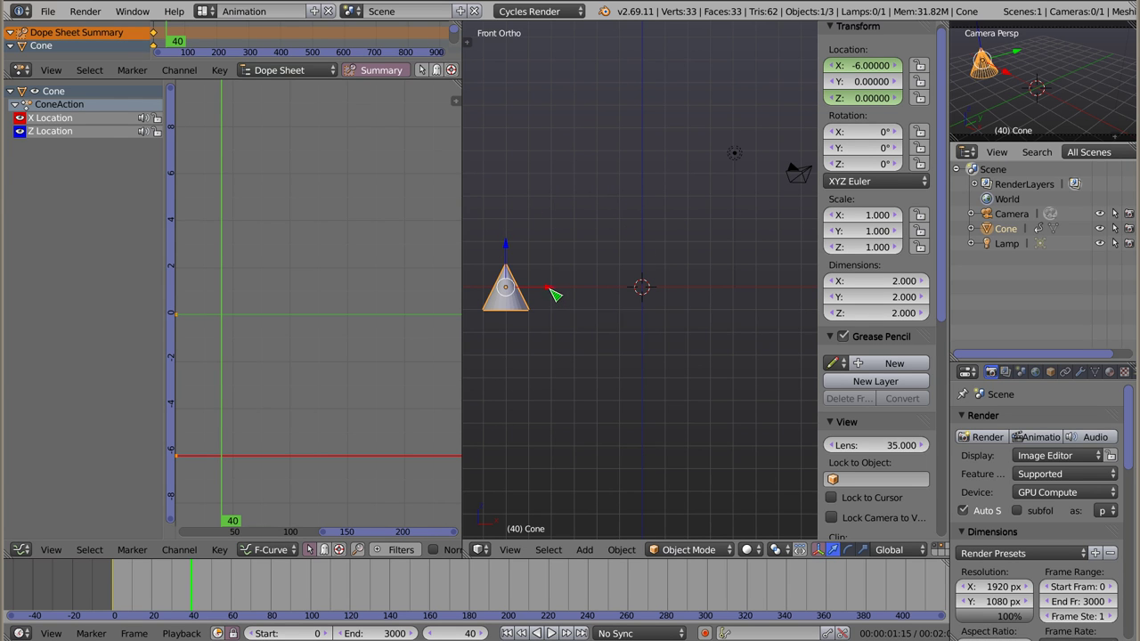
pyautogui.moveTo(553, 294); pyautogui.dragTo(687, 296)
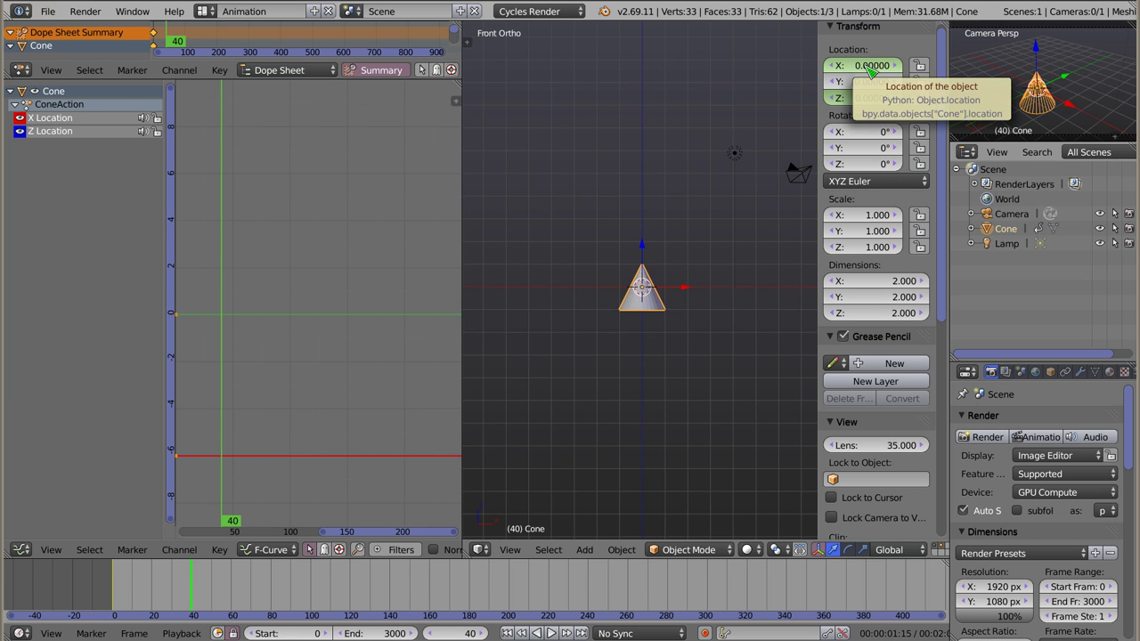
pyautogui.press('i')
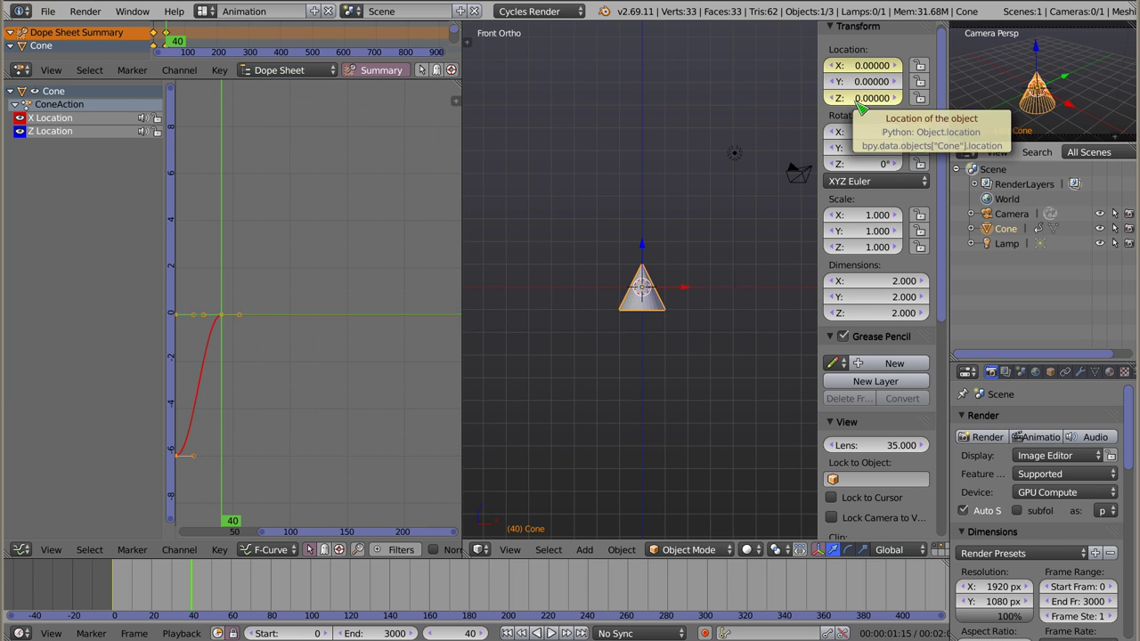
# - Sketch an S-shaped grease pencil guide stroke through the cone, then go to frame 80
pyautogui.moveTo(533, 287); pyautogui.dragTo(616, 229)
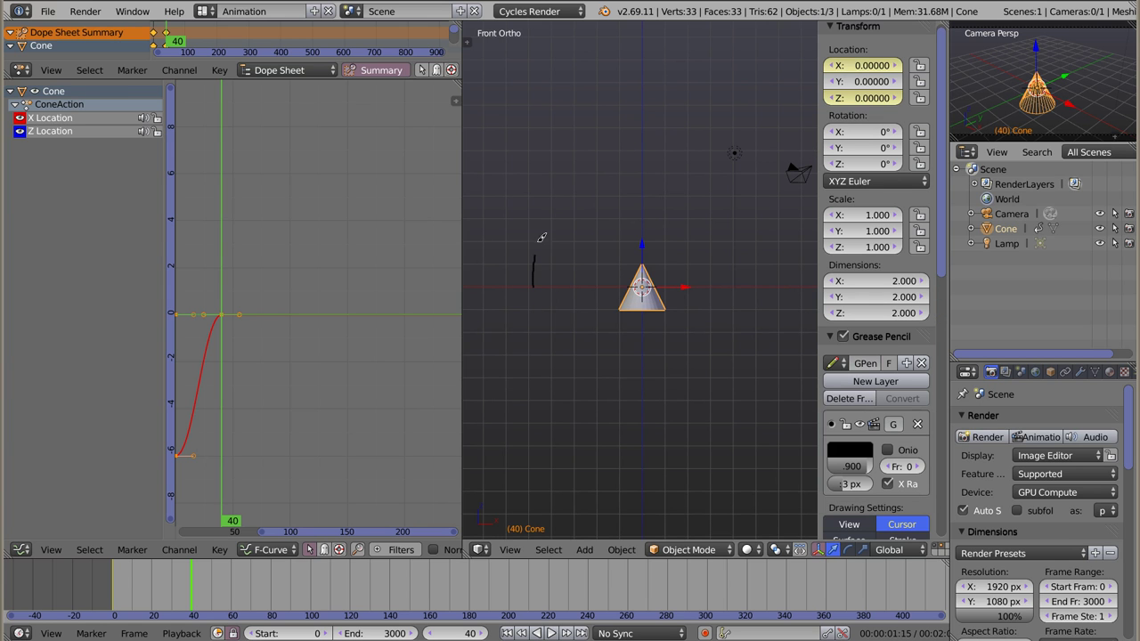
pyautogui.moveTo(747, 318); pyautogui.dragTo(753, 292)
pyautogui.keyDown('shift'); pyautogui.moveTo(623, 339); pyautogui.dragTo(605, 331, button='middle'); pyautogui.keyUp('shift')
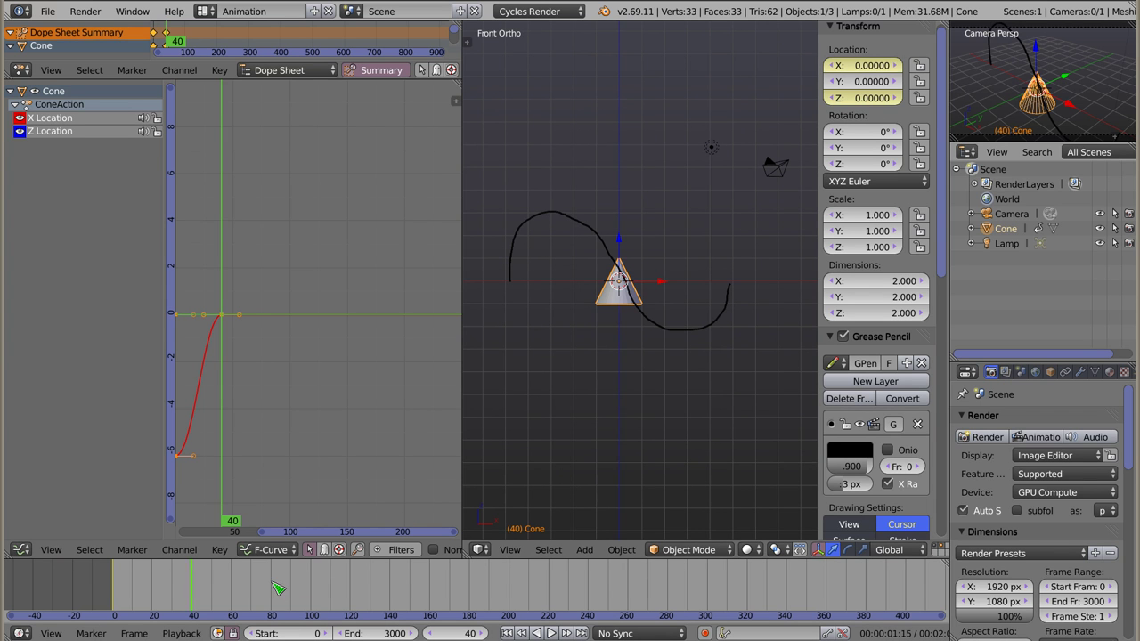
pyautogui.click(273, 586)
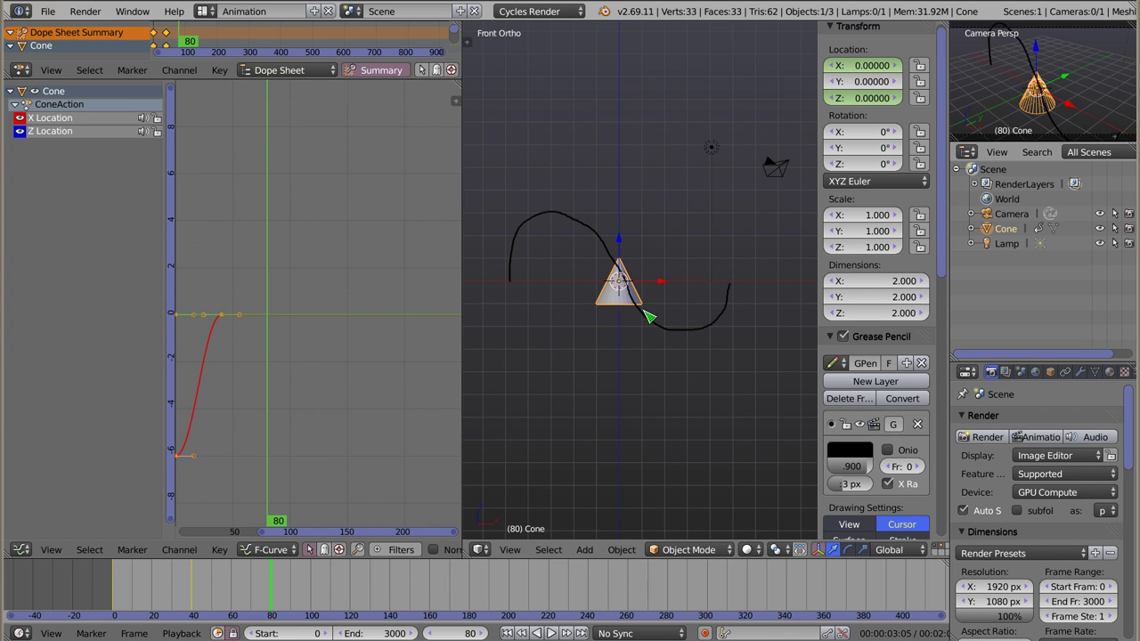
# - Move the cone along X to X 6 at frame 80
pyautogui.moveTo(214, 588)
pyautogui.mouseDown()
pyautogui.moveTo(191, 588)
pyautogui.moveTo(272, 593)
pyautogui.mouseUp()
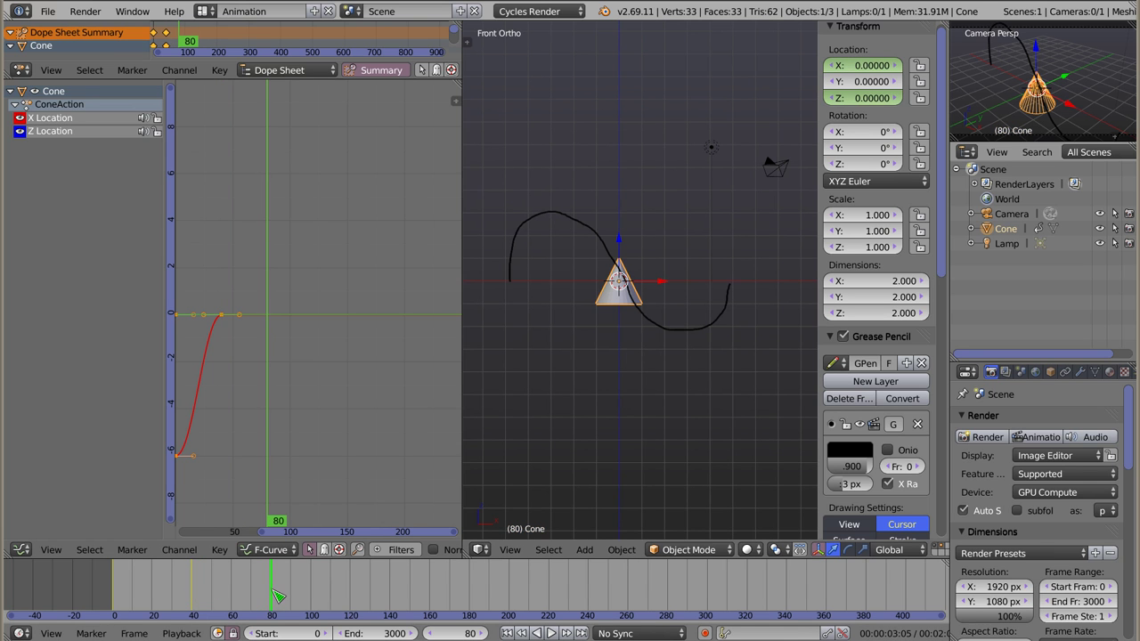
pyautogui.press('g')
pyautogui.press('x')
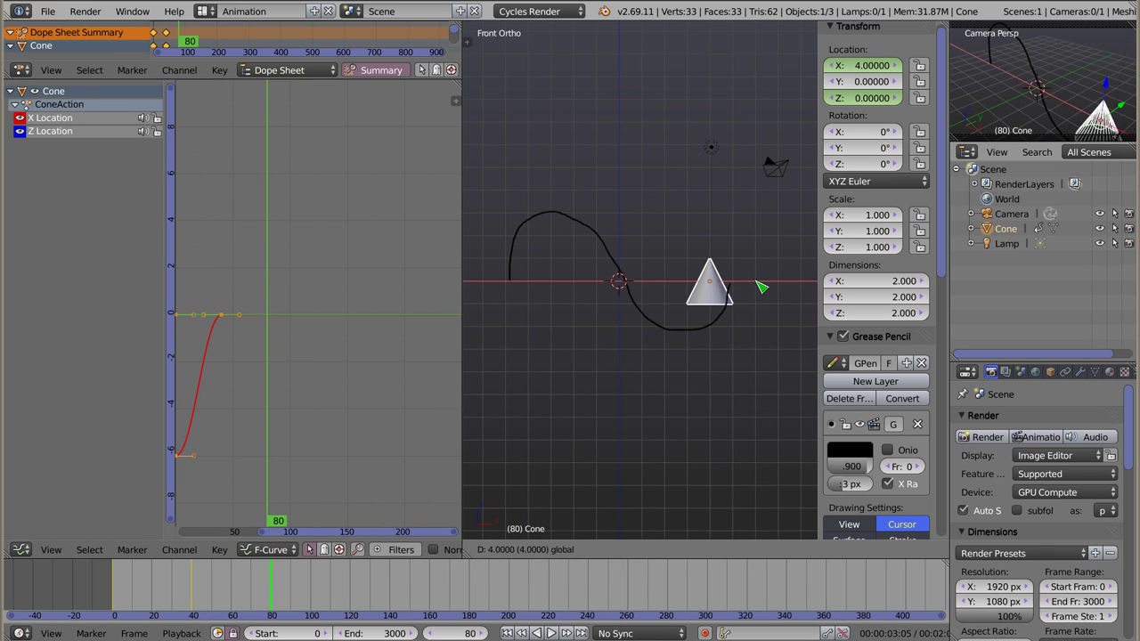
pyautogui.press('5')
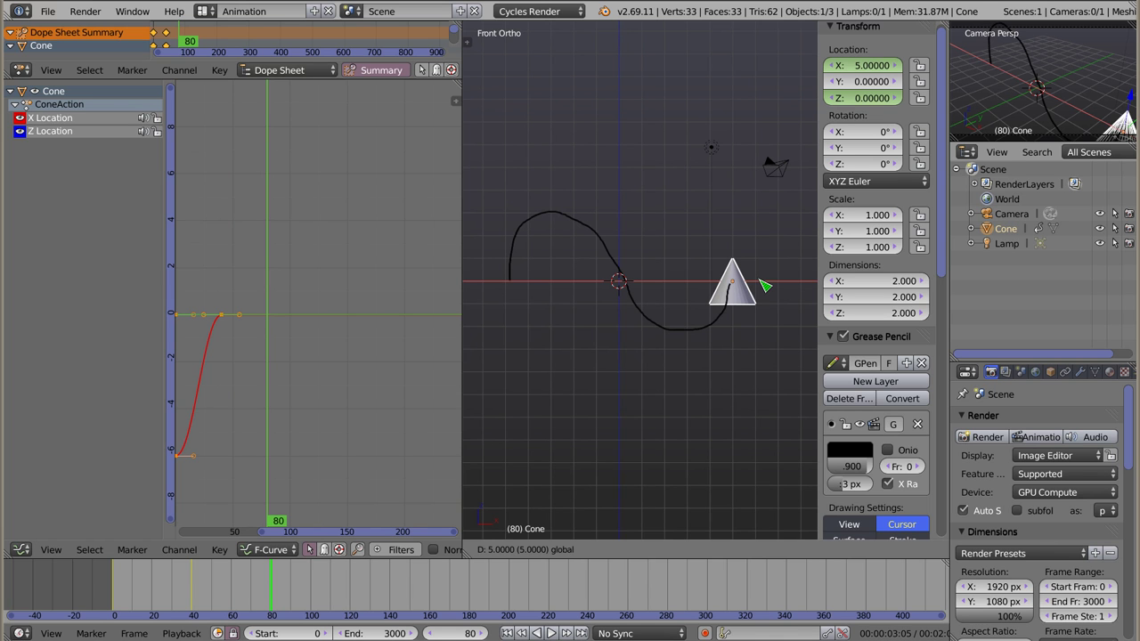
pyautogui.click(785, 281)
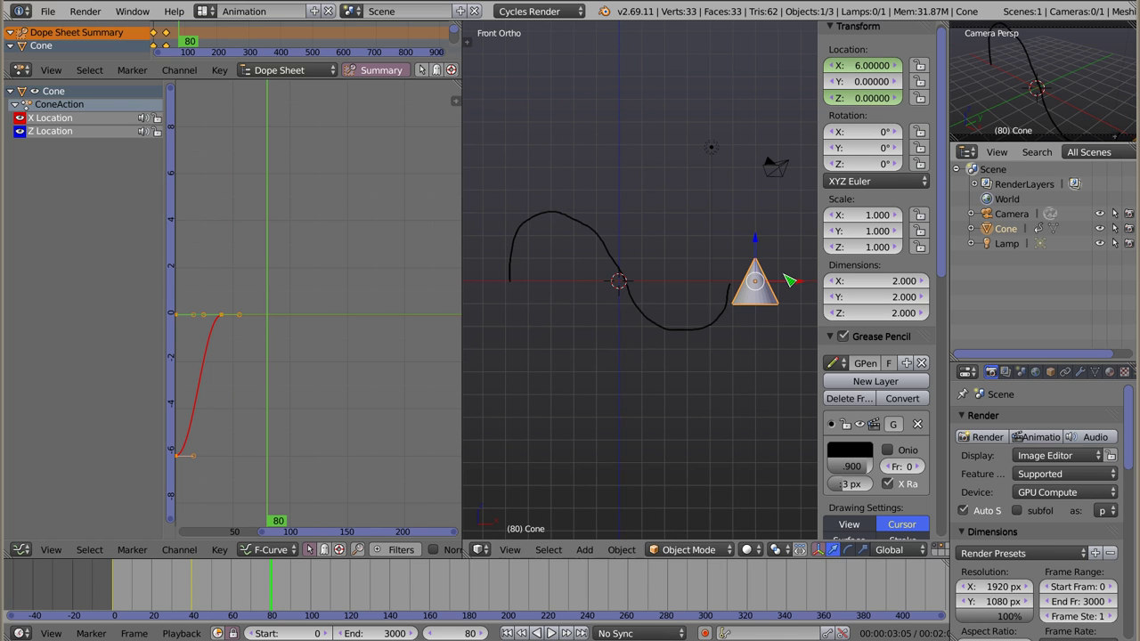
# - Preview the motion from frame 0, then reposition the cone at X 6 and key its location at frame 80
pyautogui.click(114, 580)
pyautogui.moveTo(116, 586); pyautogui.dragTo(276, 589)
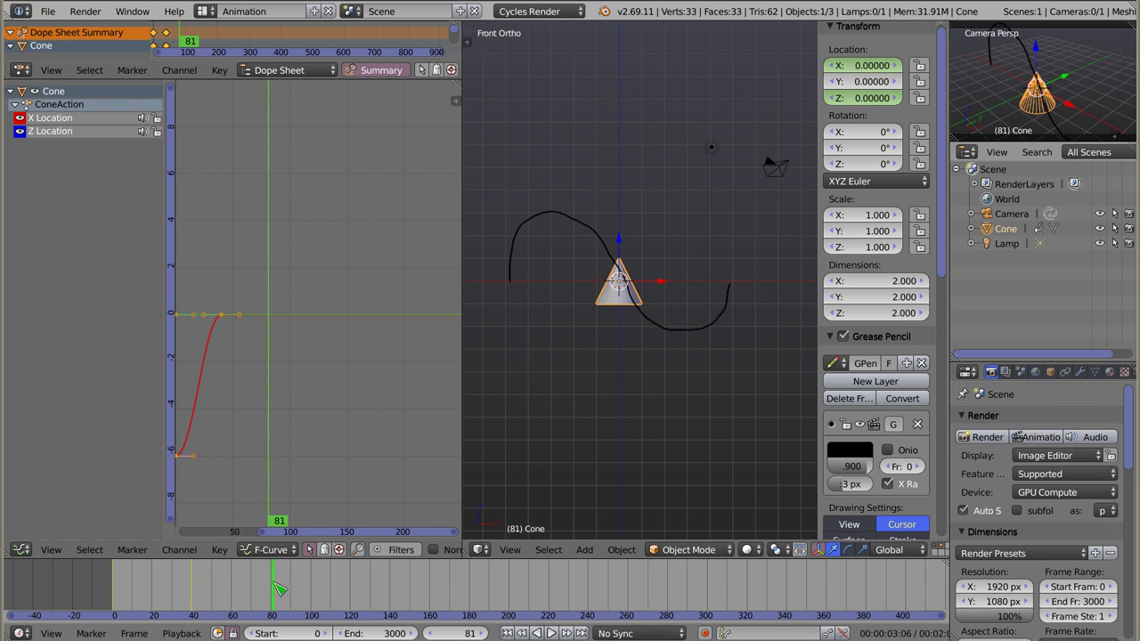
pyautogui.press('g')
pyautogui.press('x')
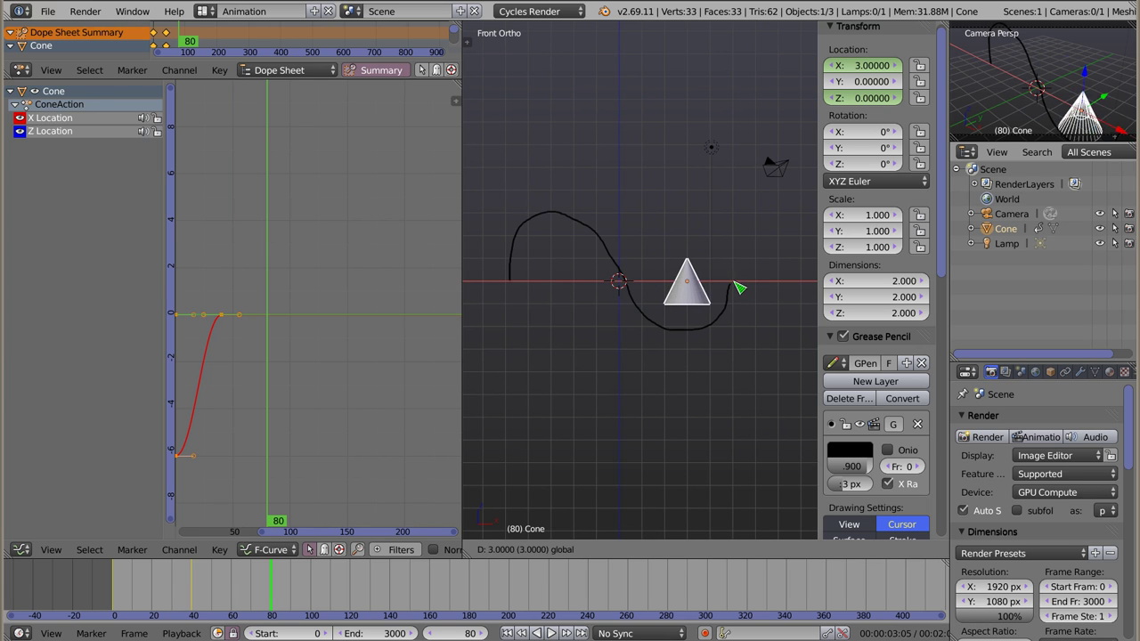
pyautogui.press('Return')
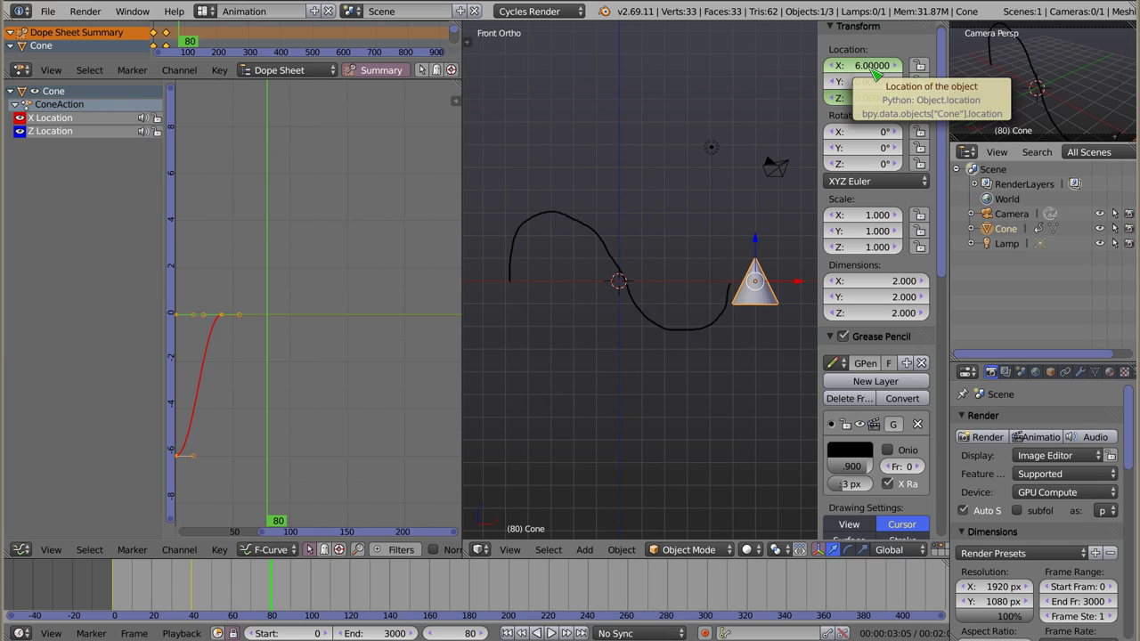
pyautogui.press('i')
pyautogui.press('i')
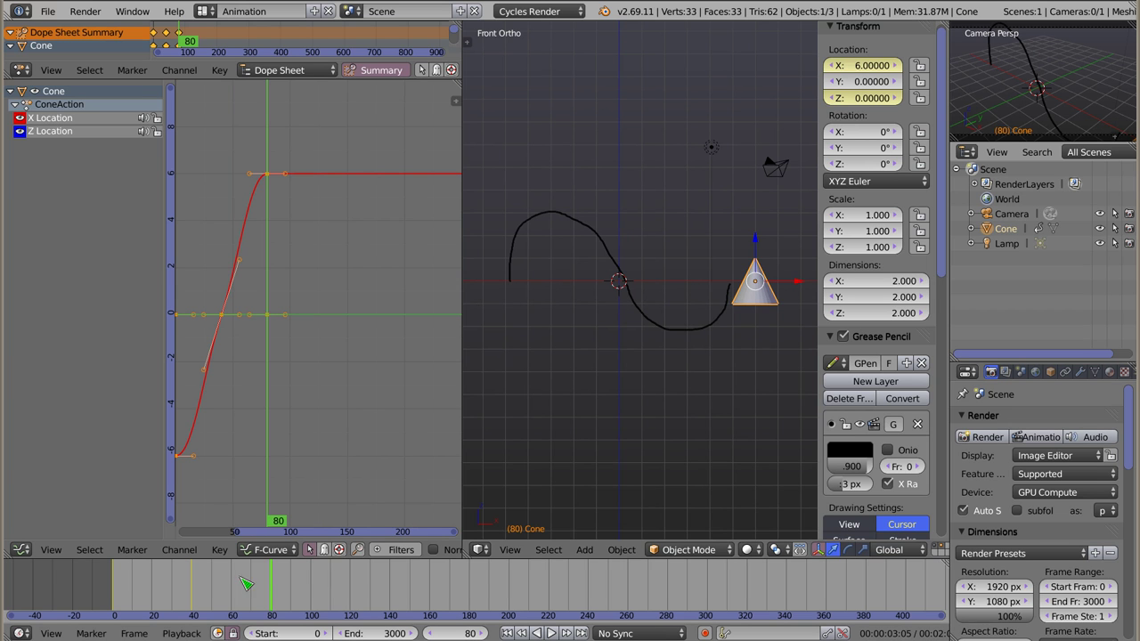
# - Move the cone back to X 0 and key its location at frame 120
pyautogui.click(351, 584)
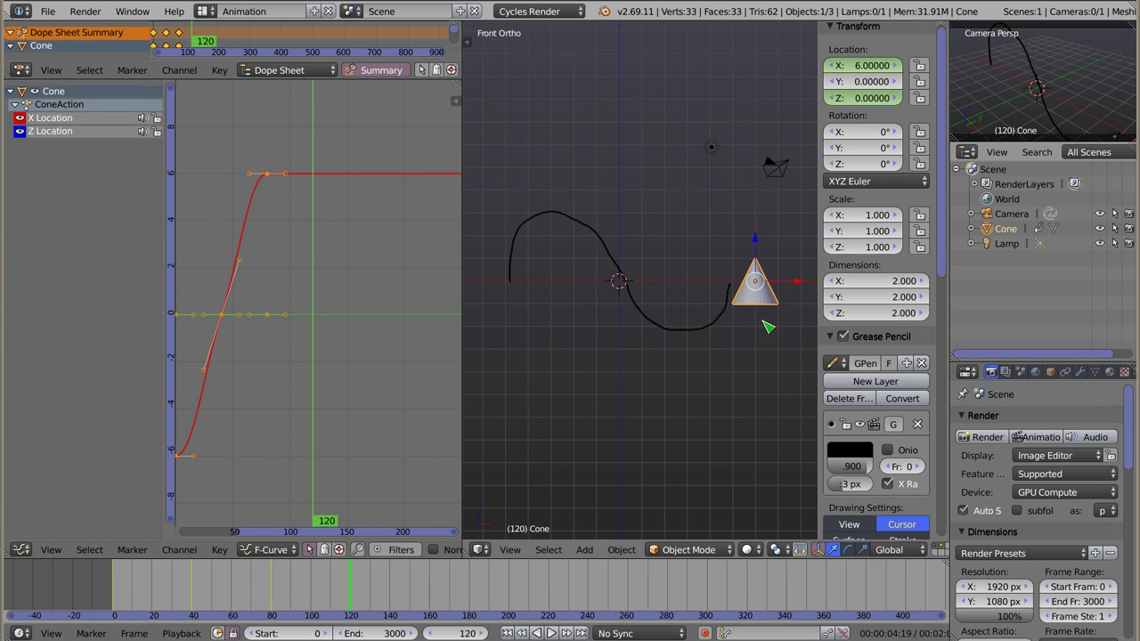
pyautogui.press('g')
pyautogui.click(667, 300)
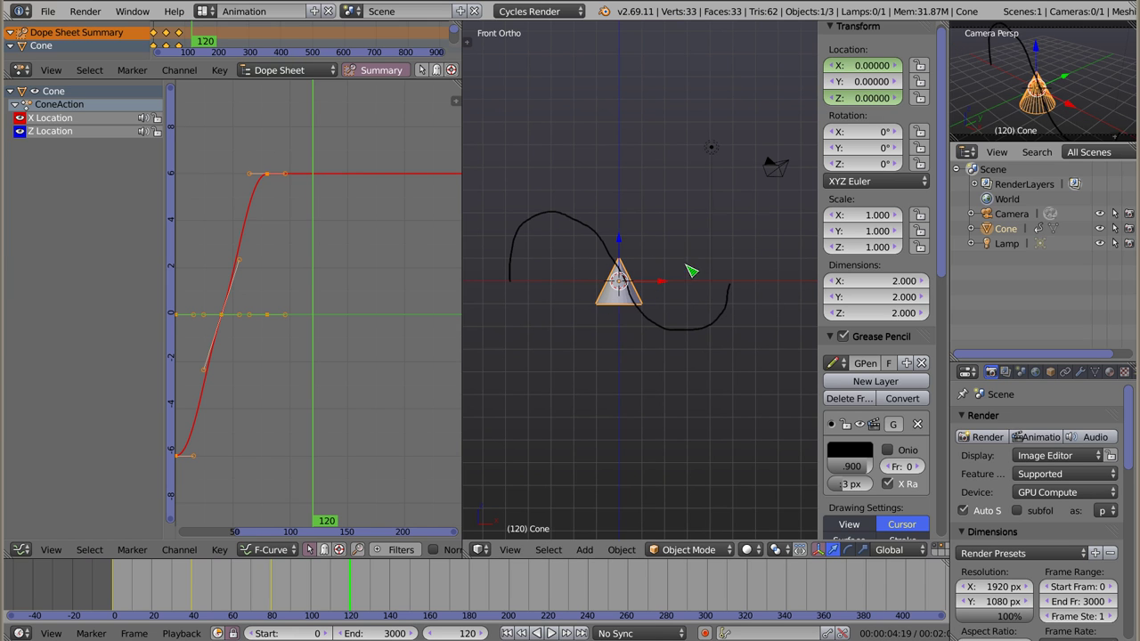
pyautogui.press('i')
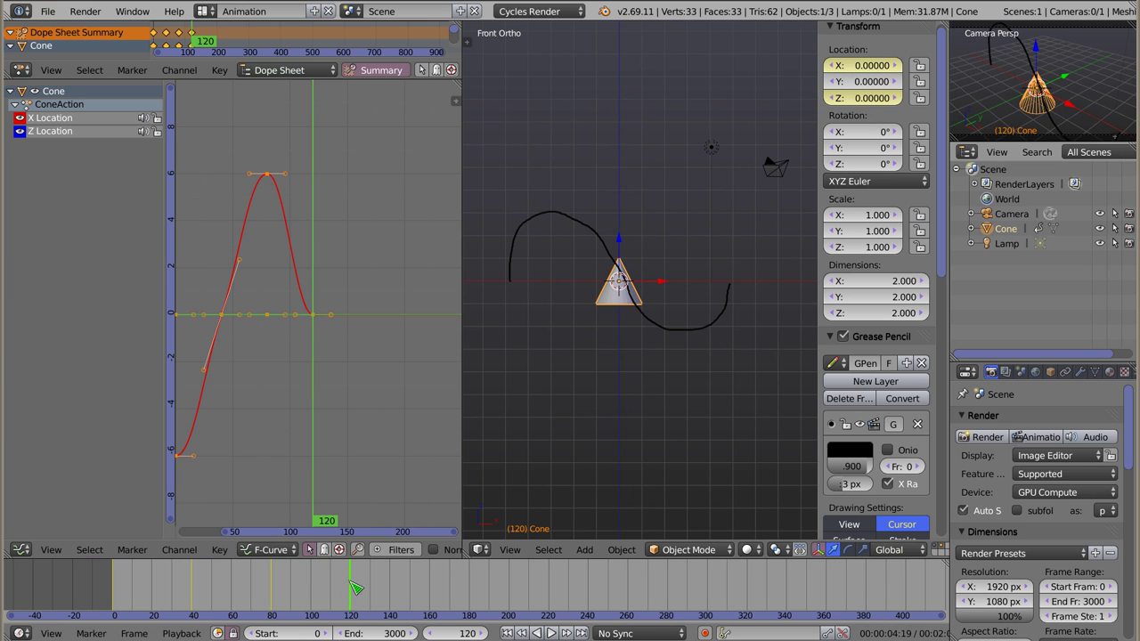
# - Move the cone to X -6 and key its location at frame 160
pyautogui.moveTo(351, 585); pyautogui.dragTo(434, 585)
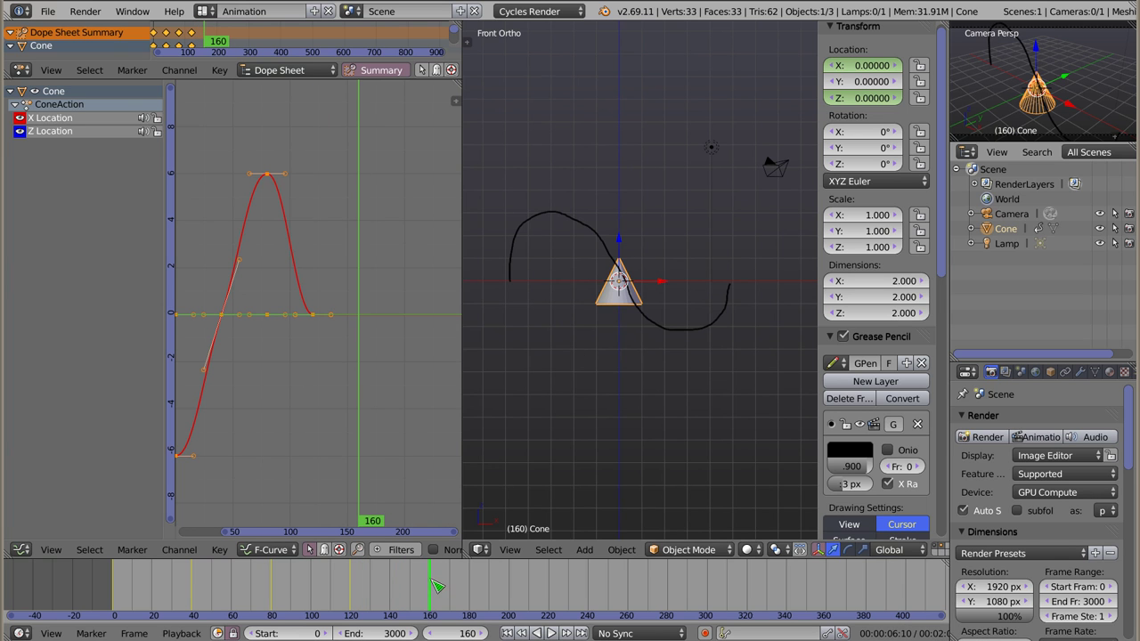
pyautogui.press('g')
pyautogui.press('x')
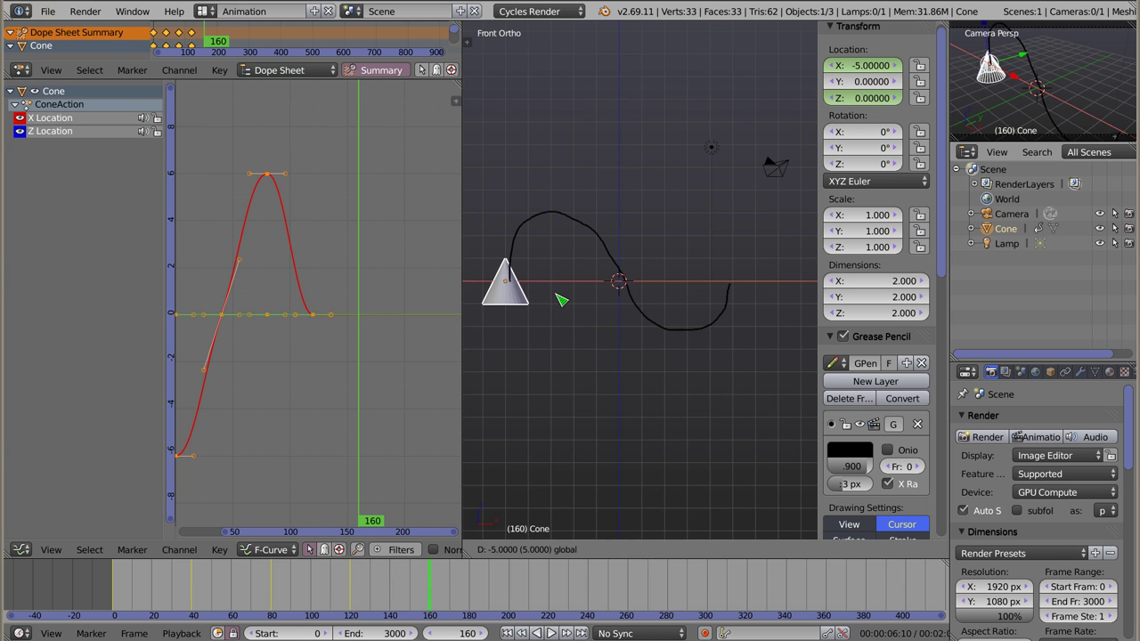
pyautogui.click(541, 301)
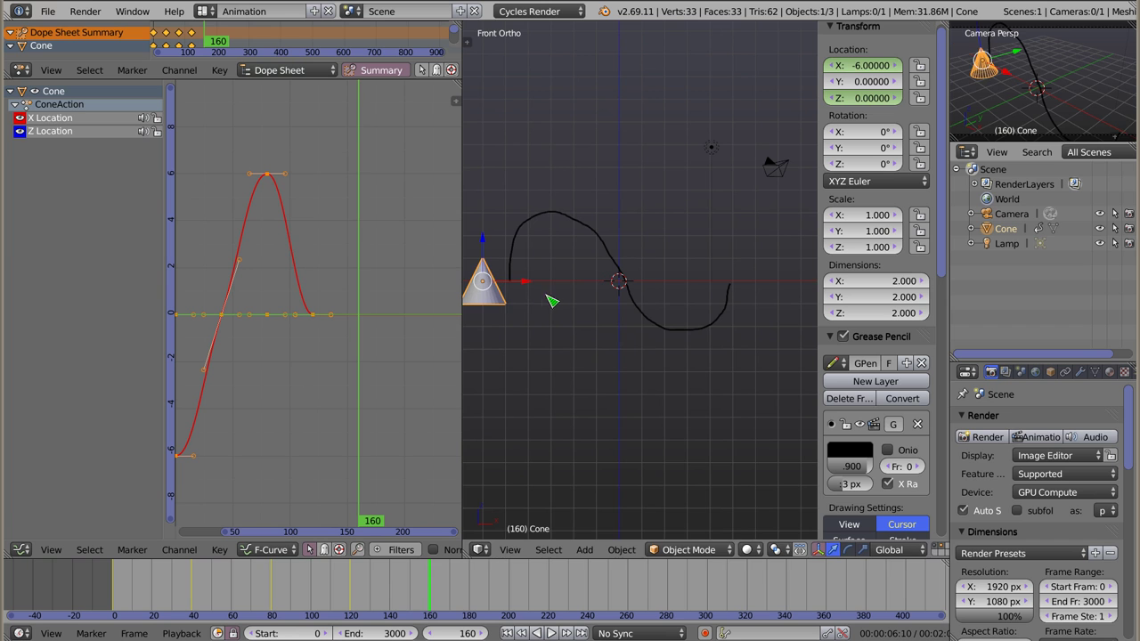
pyautogui.press('i')
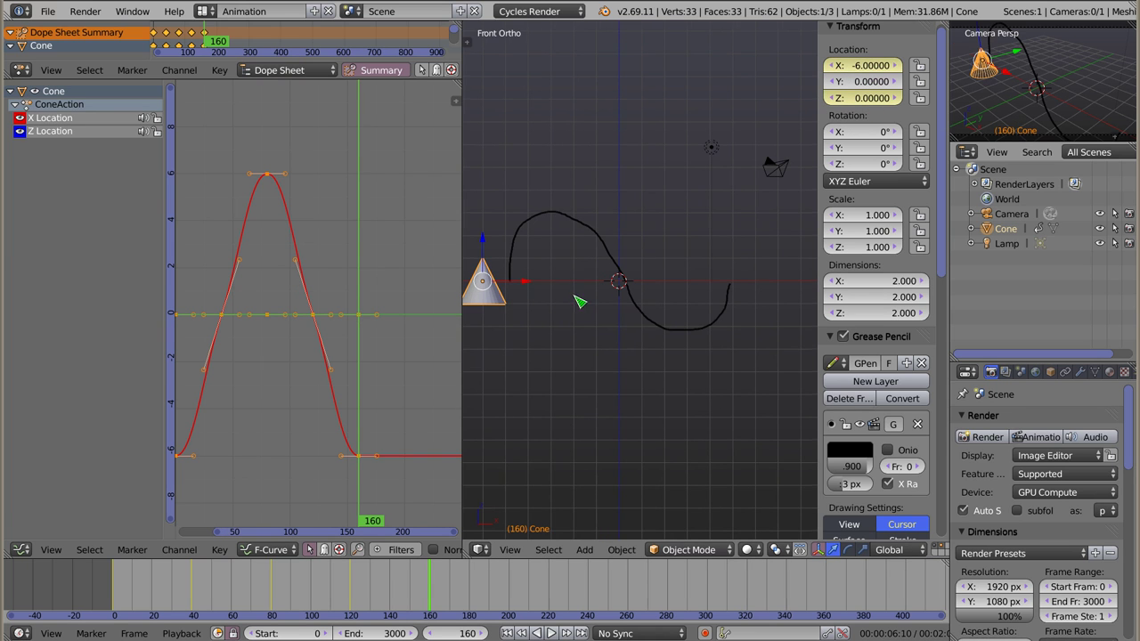
# - Cancel an accidental delete and undo to hide the grease pencil guide stroke
pyautogui.keyDown('shift'); pyautogui.moveTo(578, 300); pyautogui.dragTo(540, 265, button='middle'); pyautogui.keyUp('shift')
pyautogui.press('x')
pyautogui.press('Escape')
pyautogui.hotkey('ctrl', 'z')
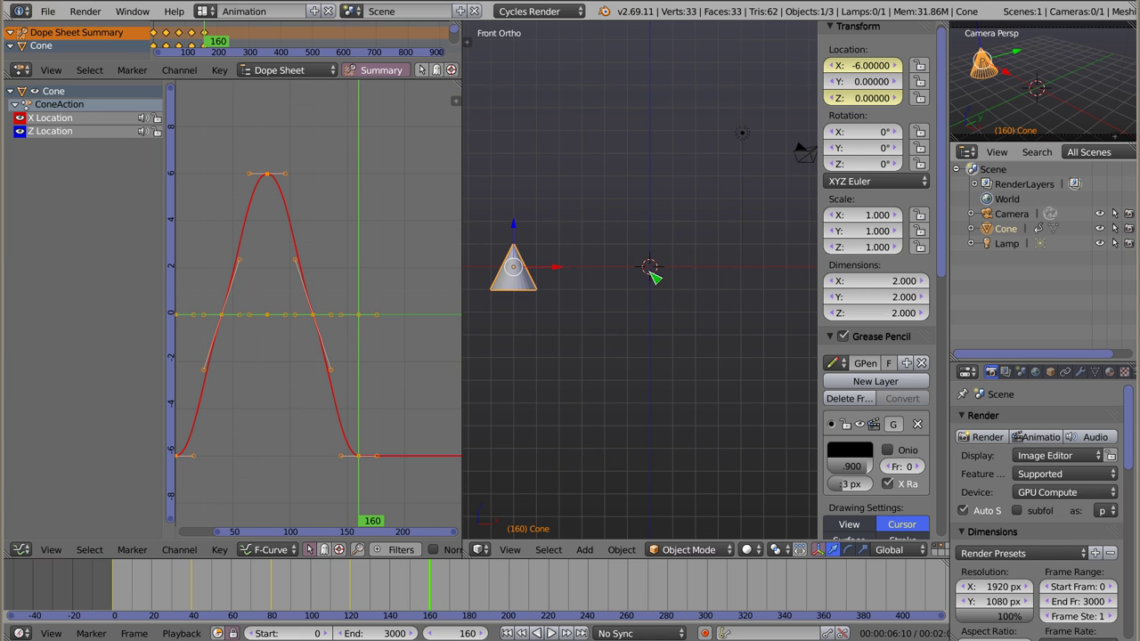
# - Restore the guide stroke and play the cone's animation from frame 0
pyautogui.hotkey('ctrl', 'shift', 'z')
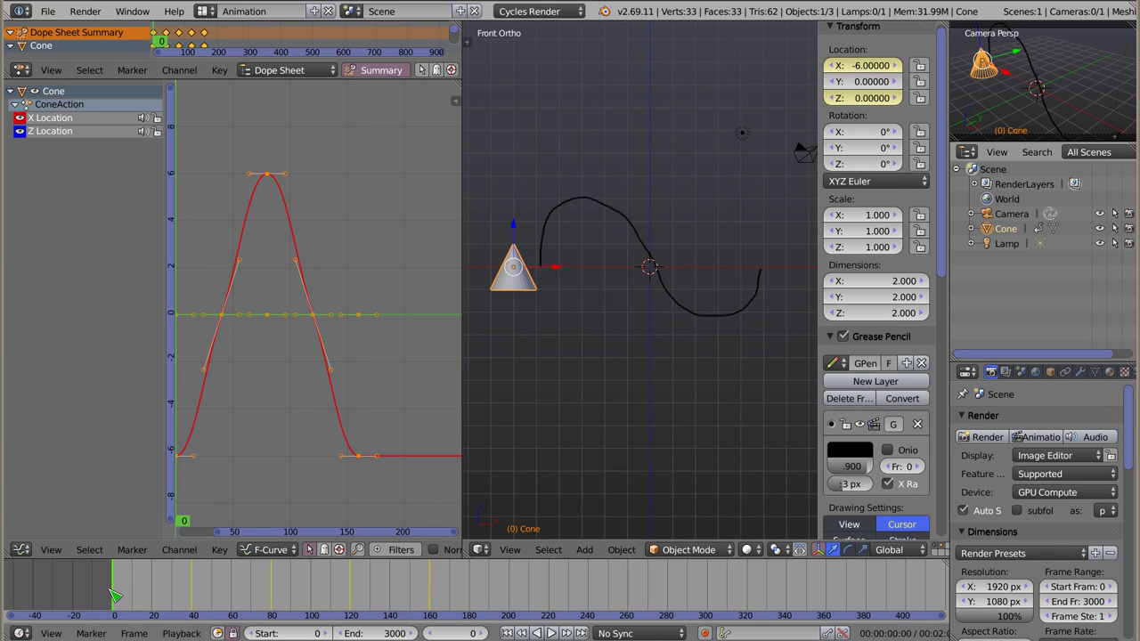
pyautogui.hotkey('shift', 'Left')
pyautogui.hotkey('alt', 'a')
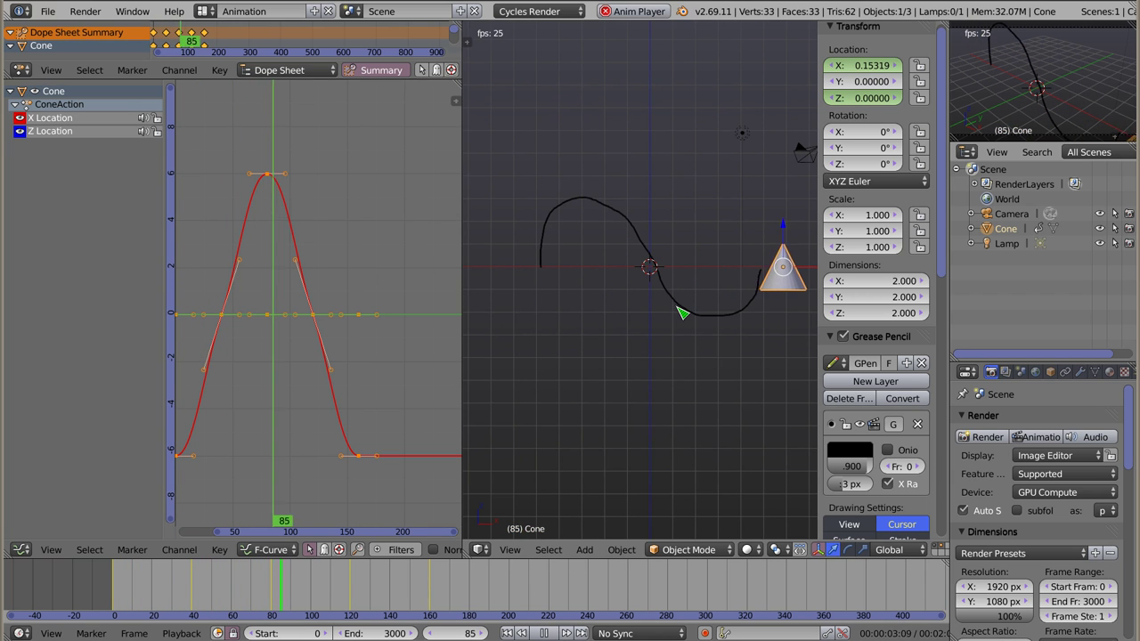
pyautogui.press('Escape')
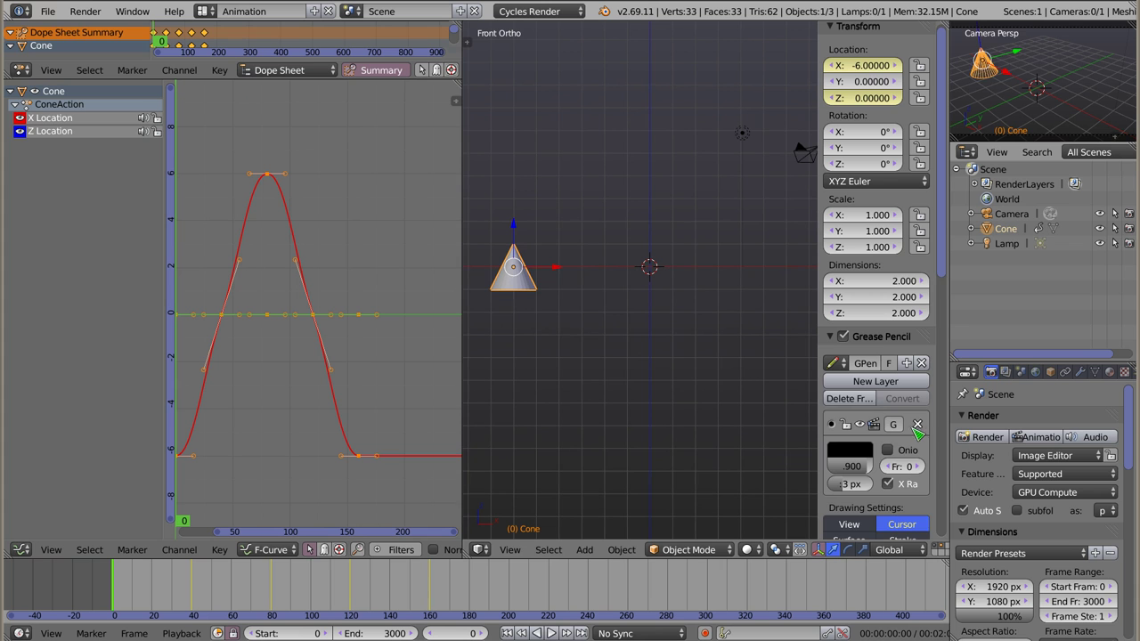
# - Delete the grease pencil layer and replay the animation, stopping back at frame 0
pyautogui.click(918, 424)
pyautogui.hotkey('alt', 'a')
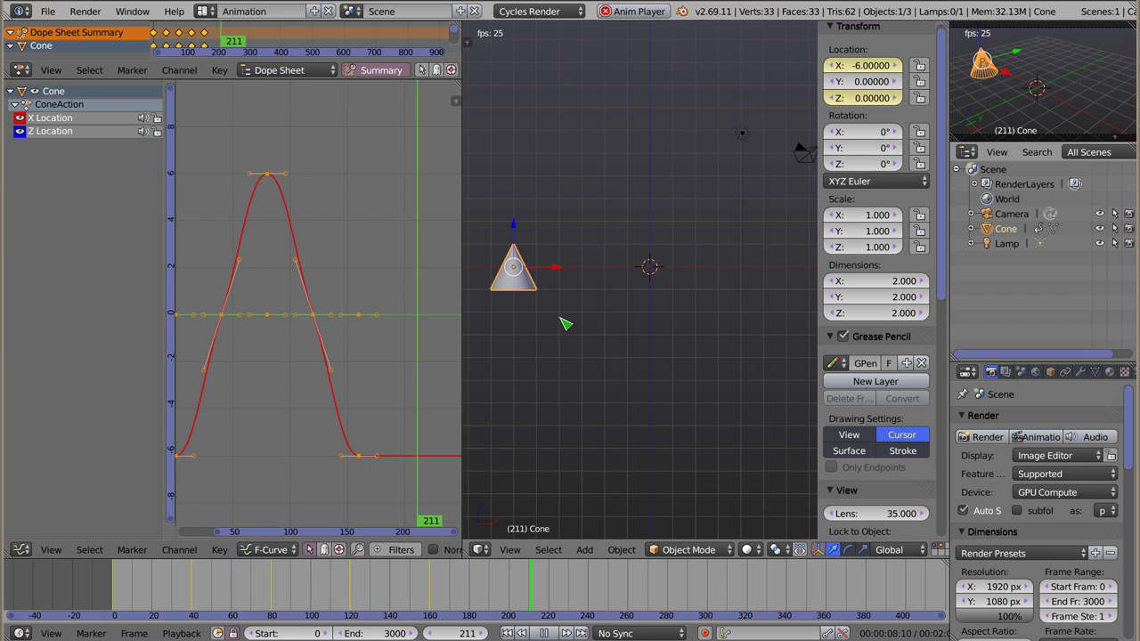
pyautogui.press('Escape')
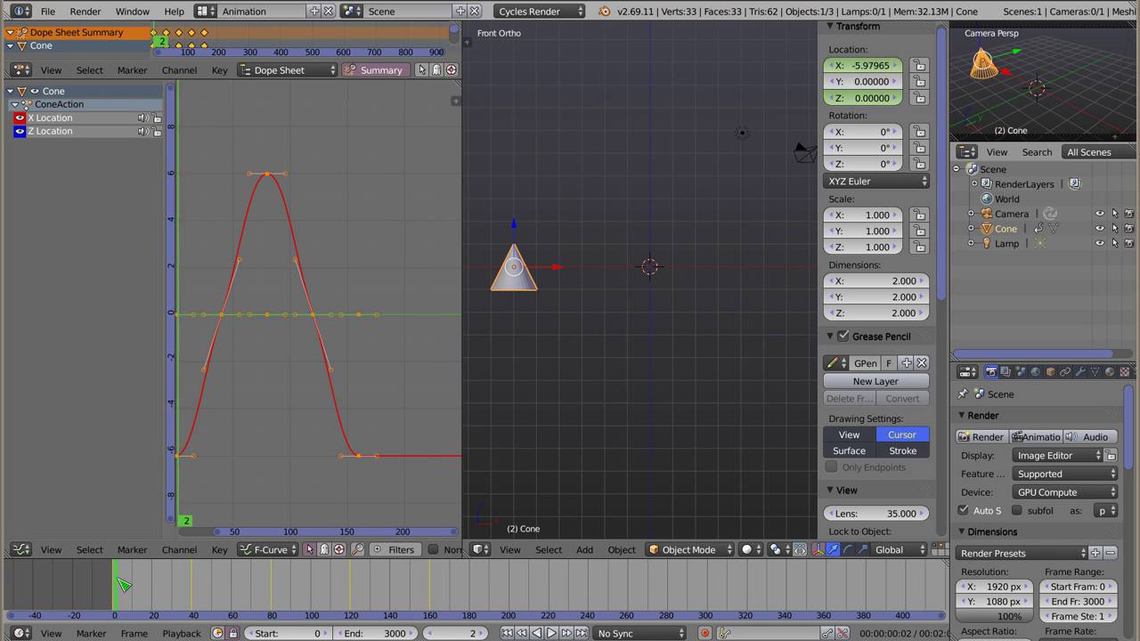
# - Raise the cone 3 units in Z and keyframe its location at frame 20
pyautogui.moveTo(272, 391); pyautogui.dragTo(292, 392, button='middle')
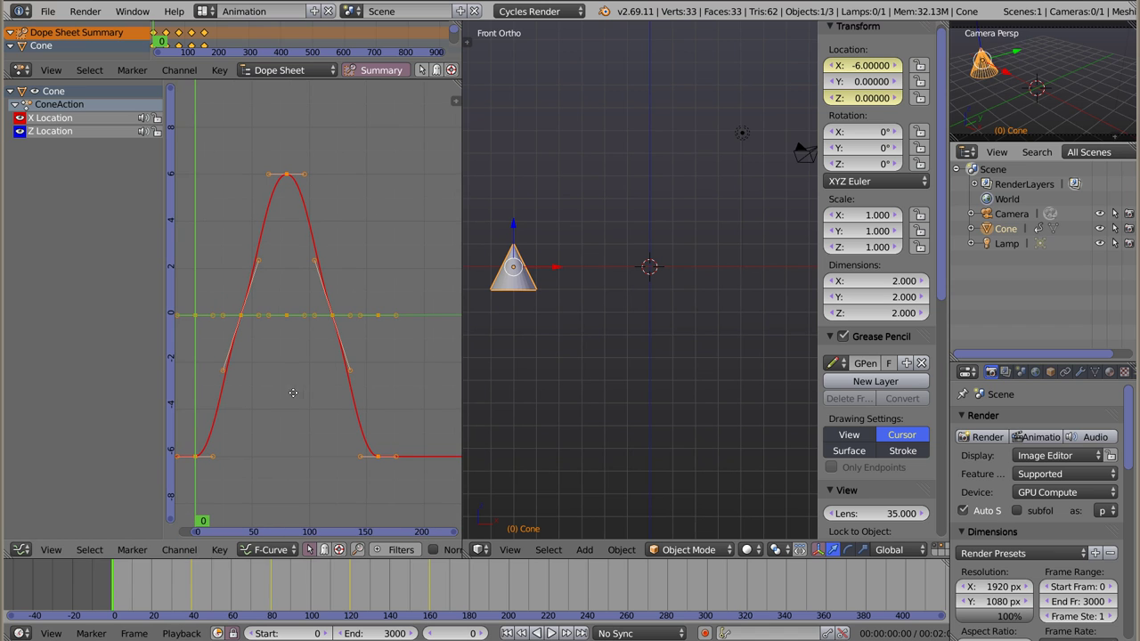
pyautogui.moveTo(116, 586); pyautogui.dragTo(197, 585)
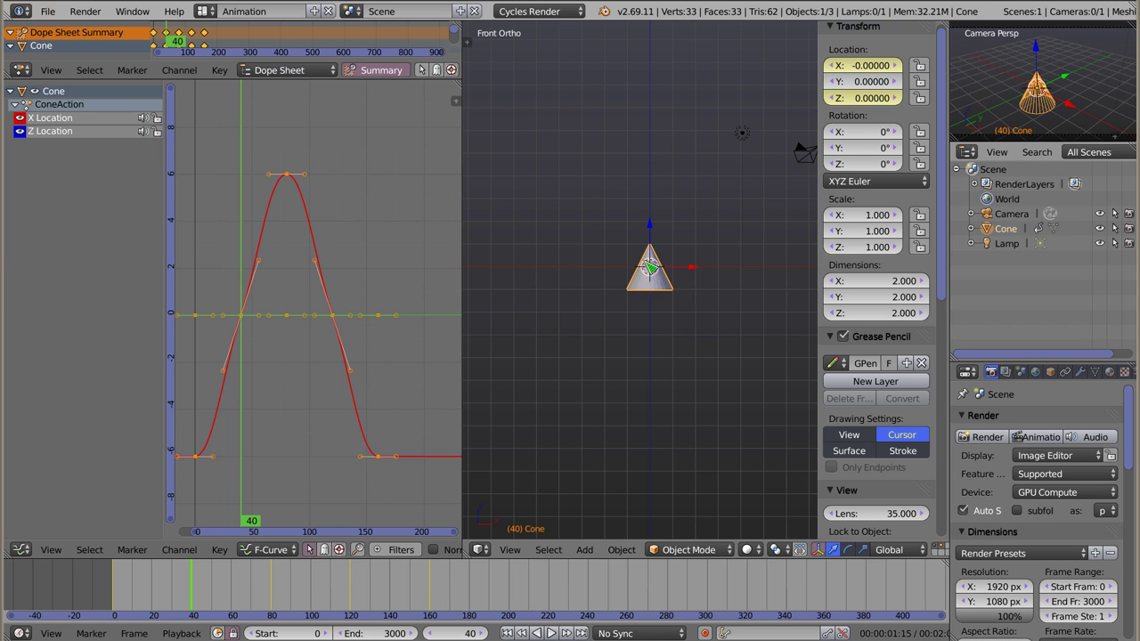
pyautogui.moveTo(159, 586); pyautogui.dragTo(155, 585)
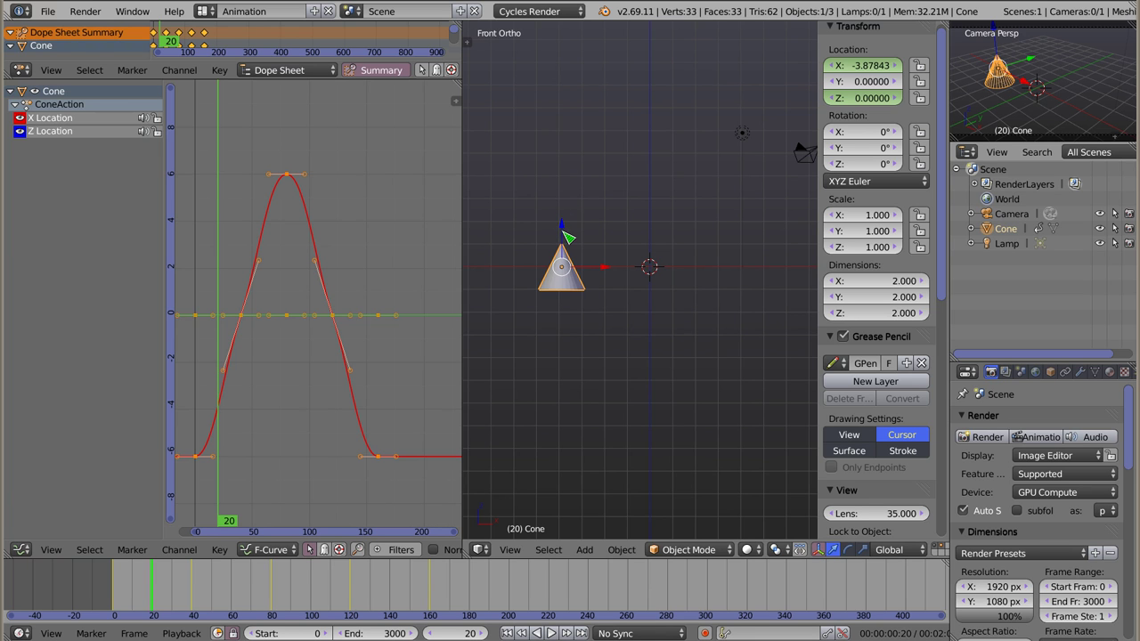
pyautogui.press('g')
pyautogui.press('z')
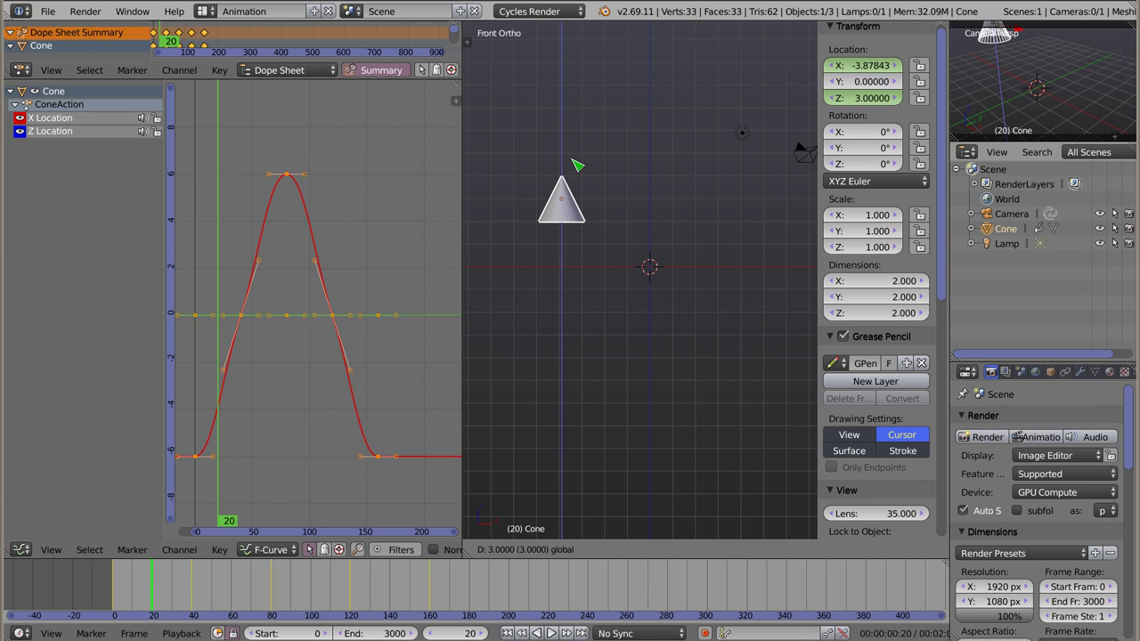
pyautogui.press('Return')
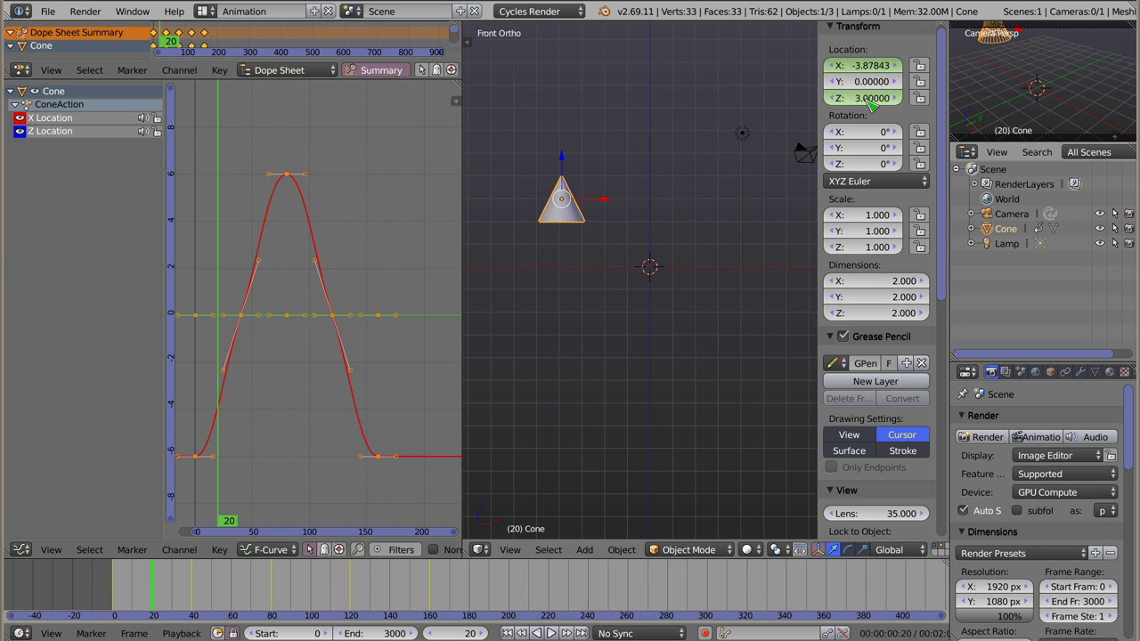
pyautogui.press('i')
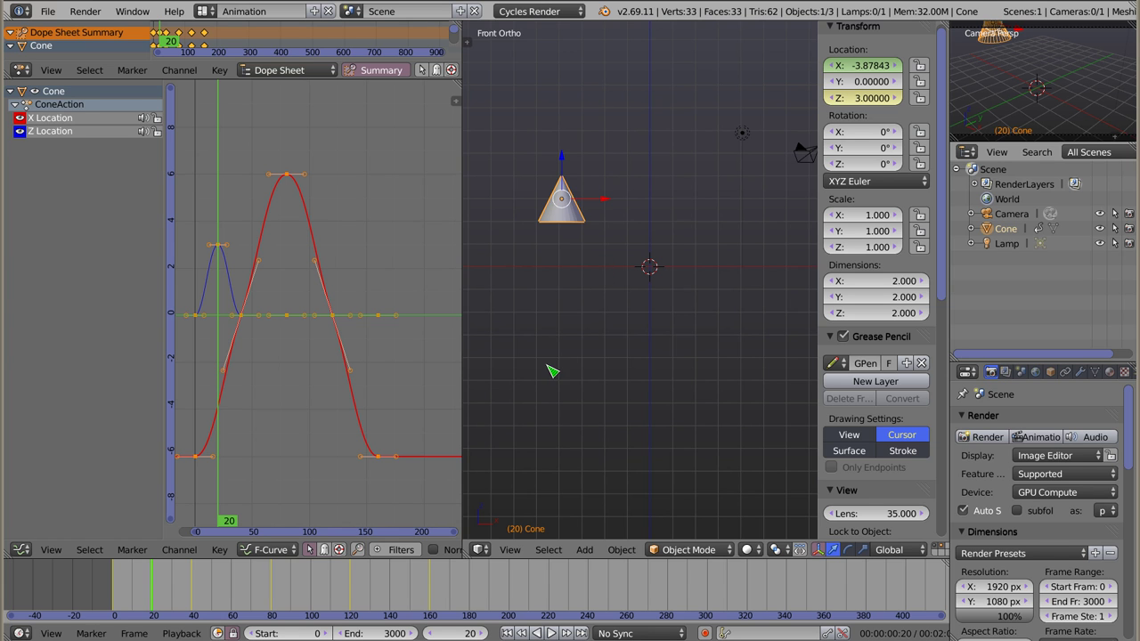
# - Key the cone lowered in Z at frame 60 and raised back to Z 3 at frame 100
pyautogui.moveTo(160, 581); pyautogui.dragTo(237, 584)
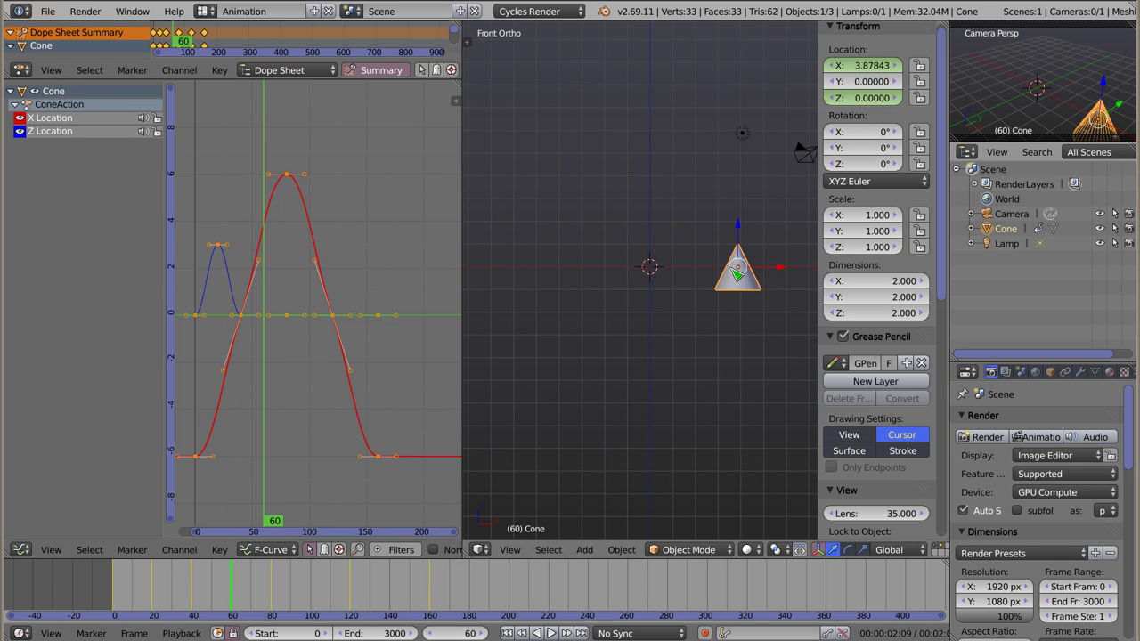
pyautogui.moveTo(742, 230); pyautogui.dragTo(746, 298)
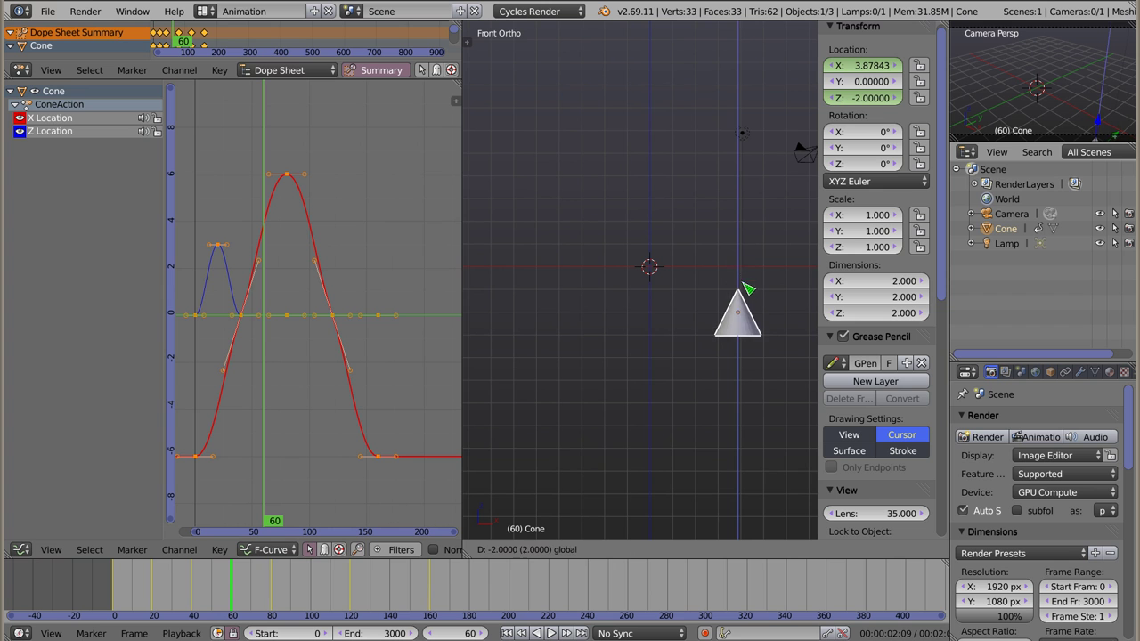
pyautogui.press('i')
pyautogui.moveTo(239, 588); pyautogui.dragTo(316, 593)
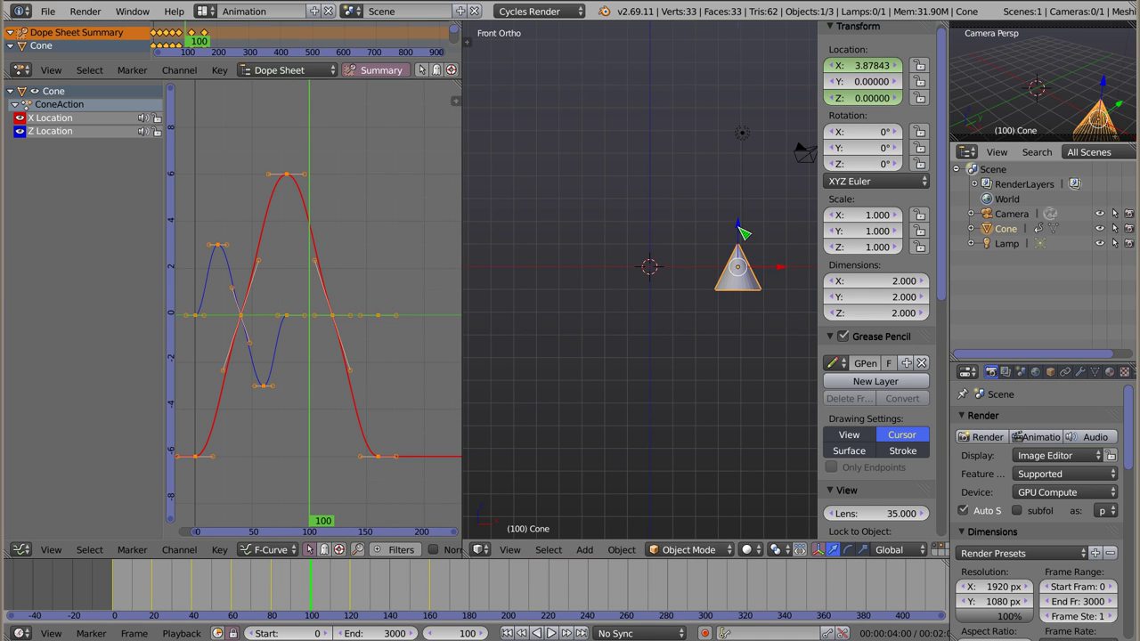
pyautogui.keyDown('ctrl'); pyautogui.moveTo(744, 234); pyautogui.dragTo(746, 173); pyautogui.keyUp('ctrl')
pyautogui.press('i')
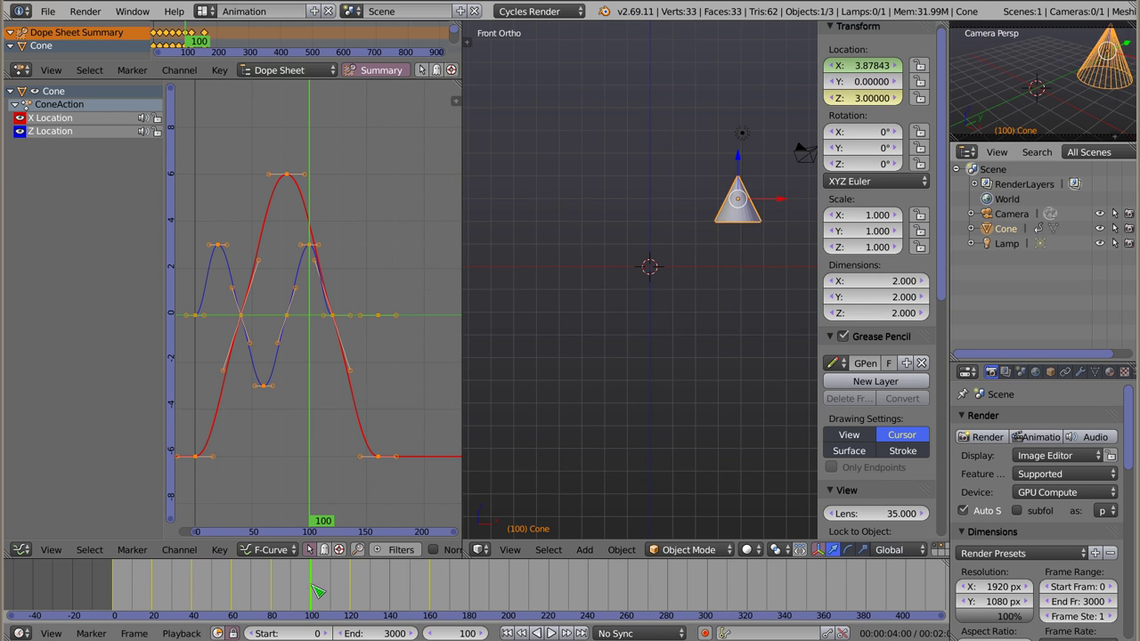
# - Key the cone lowered in Z at frame 140, then scrub the timeline and rewind to frame 0
pyautogui.moveTo(316, 591); pyautogui.dragTo(391, 591)
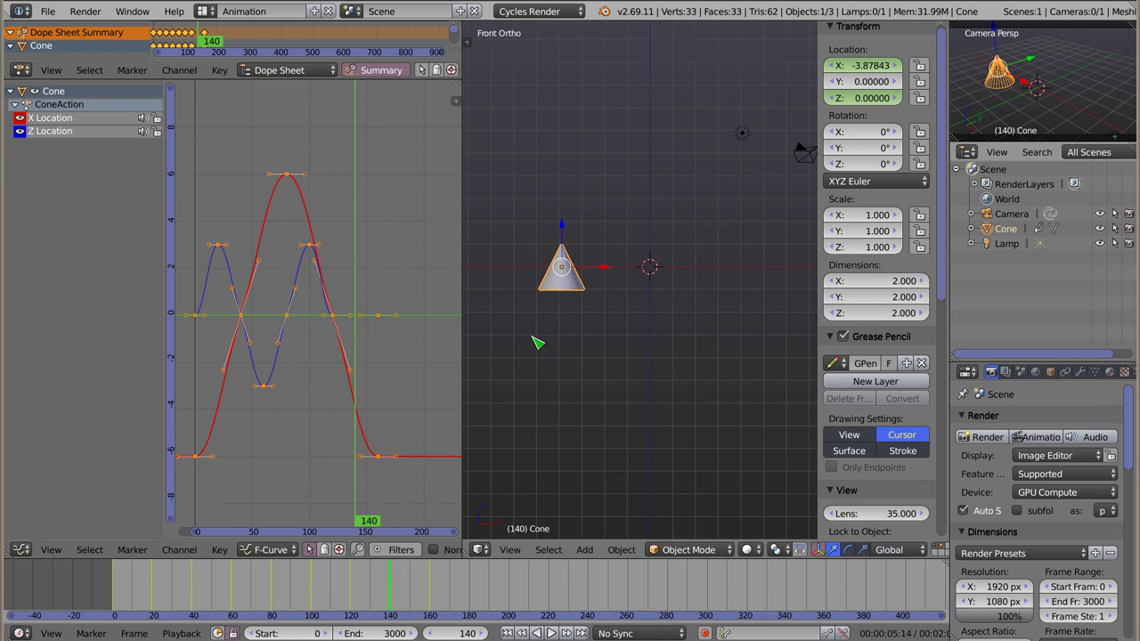
pyautogui.keyDown('ctrl'); pyautogui.moveTo(563, 225); pyautogui.dragTo(567, 296); pyautogui.keyUp('ctrl')
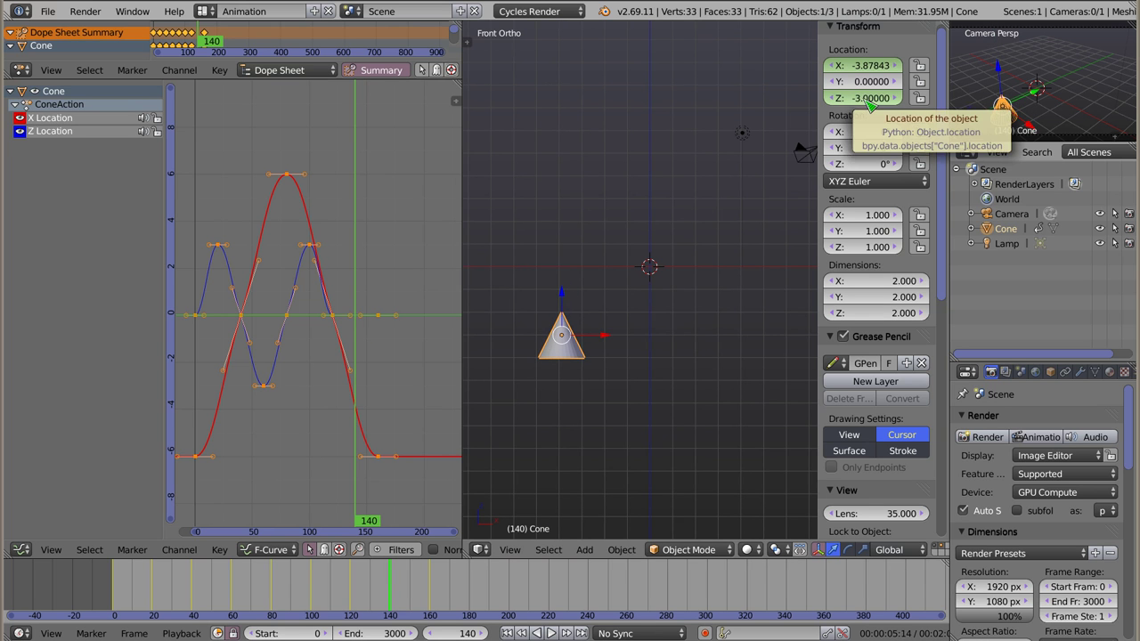
pyautogui.press('i')
pyautogui.click(395, 590)
pyautogui.moveTo(398, 591); pyautogui.dragTo(428, 591)
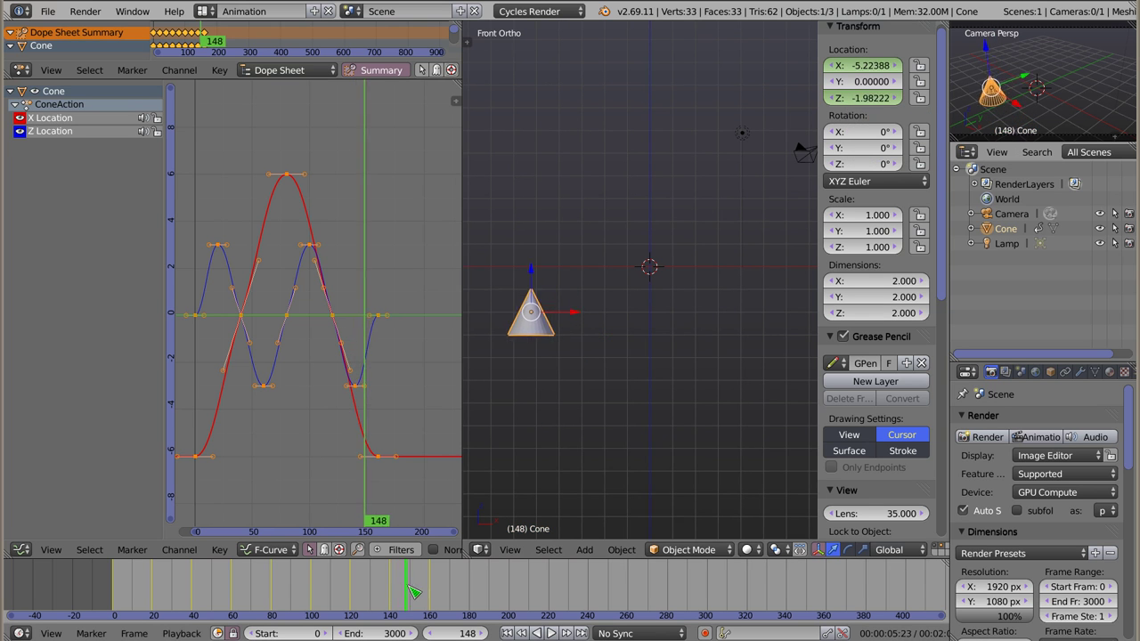
pyautogui.click(112, 572)
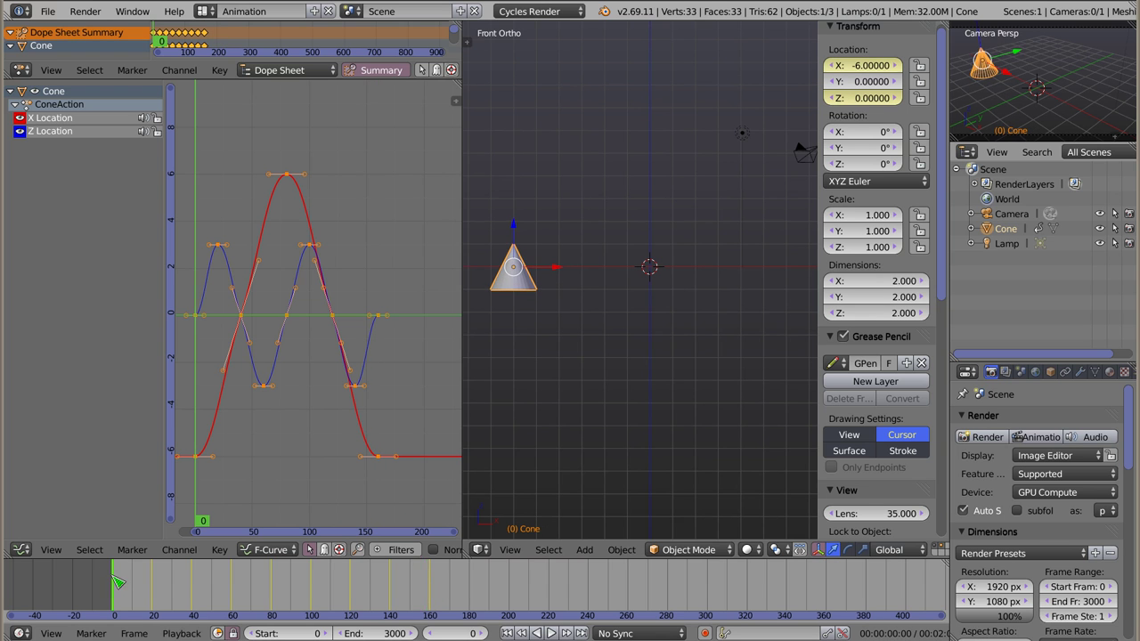
# - Preview the animation, then delete three extra keyframes from the Z Location curve
pyautogui.hotkey('alt', 'a')
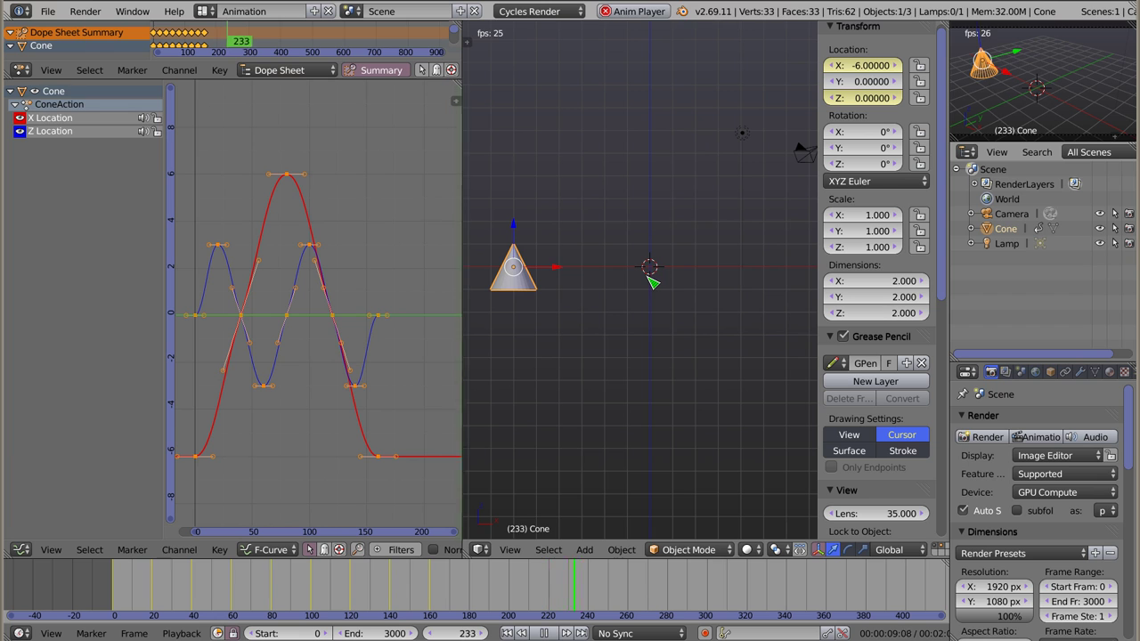
pyautogui.press('Escape')
pyautogui.rightClick(241, 317)
pyautogui.press('x')
pyautogui.click(268, 316)
pyautogui.rightClick(287, 317)
pyautogui.press('x')
pyautogui.click(301, 318)
pyautogui.rightClick(339, 318)
pyautogui.press('x')
pyautogui.click(339, 318)
# - Make the Z and then X Location curves active and preview playback again
pyautogui.rightClick(339, 319)
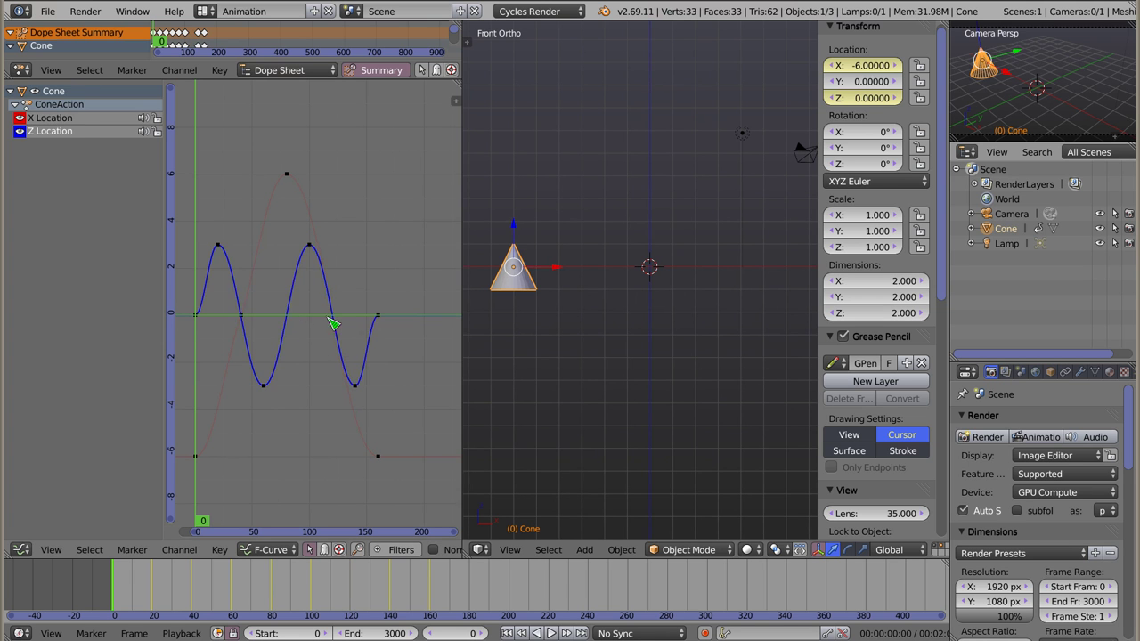
pyautogui.rightClick(243, 323)
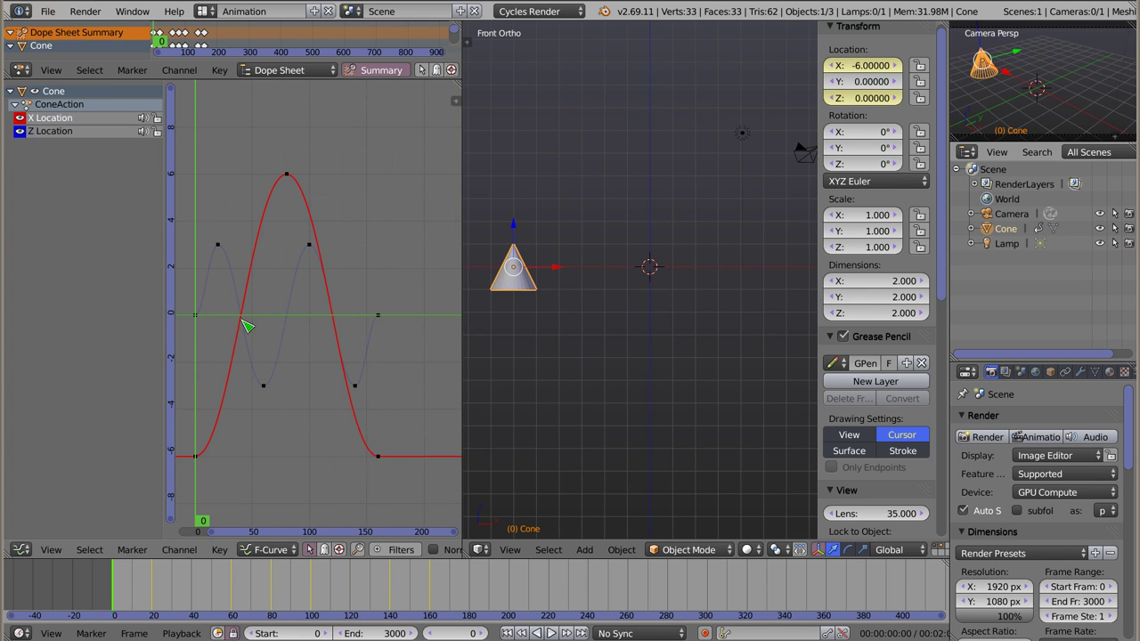
pyautogui.hotkey('alt', 'a')
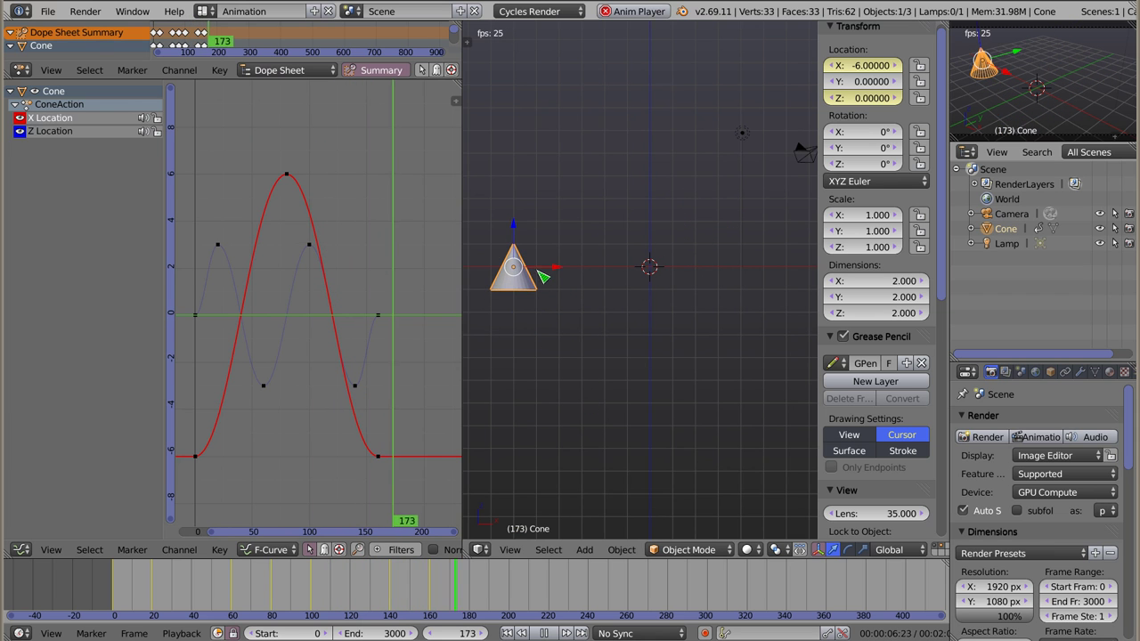
pyautogui.press('Escape')
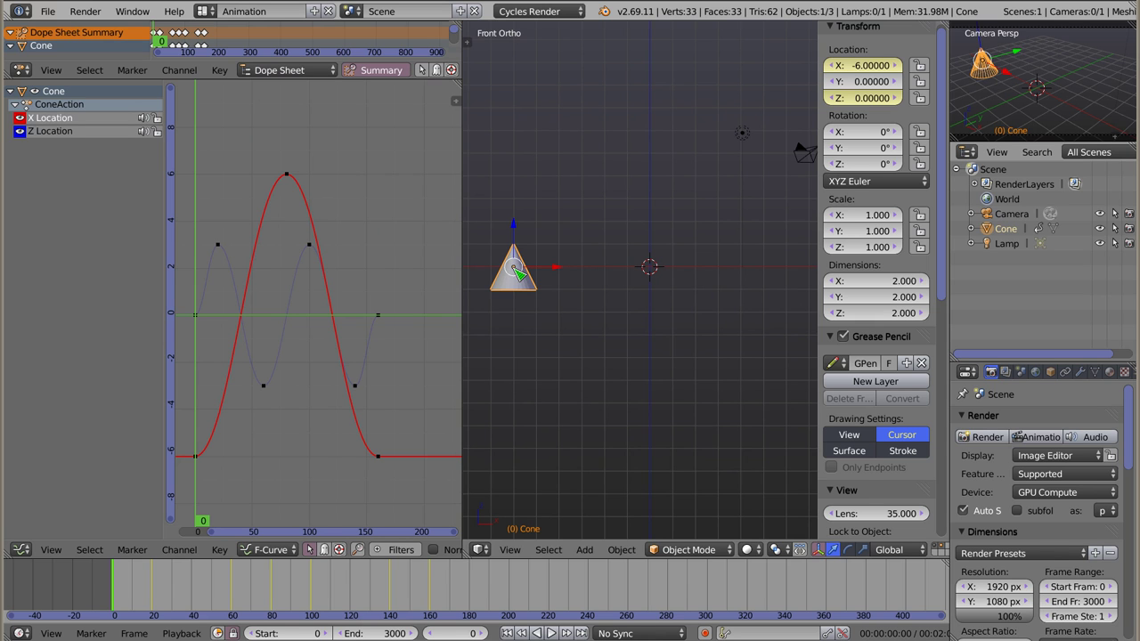
# - Set the animation end frame to 160, play it back, and select the Z Location channel
pyautogui.click(431, 589)
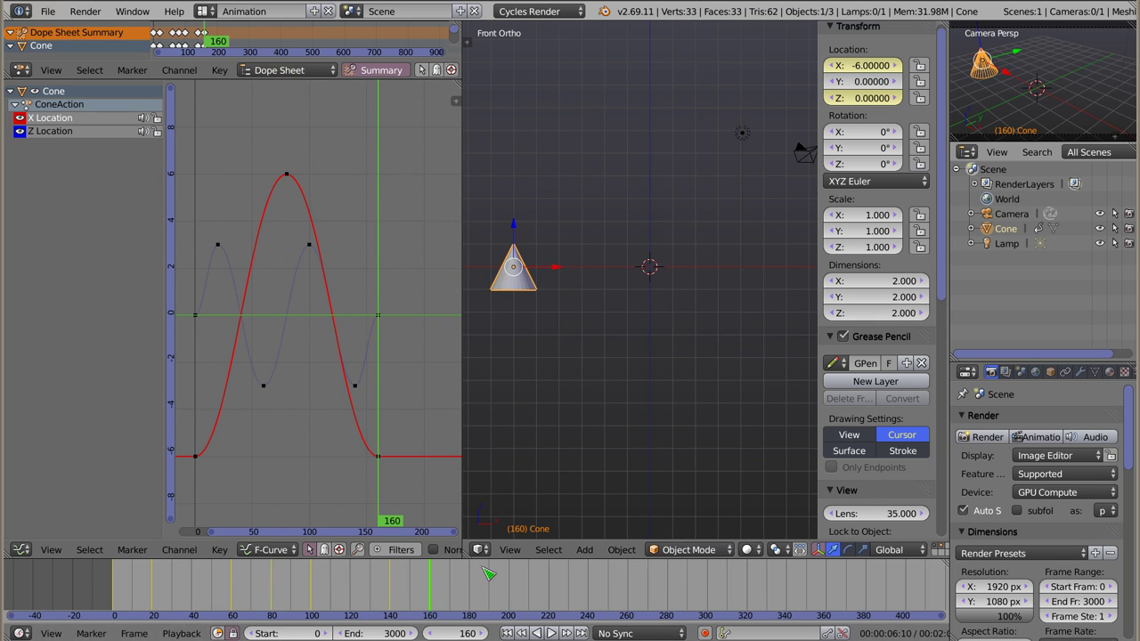
pyautogui.press('e')
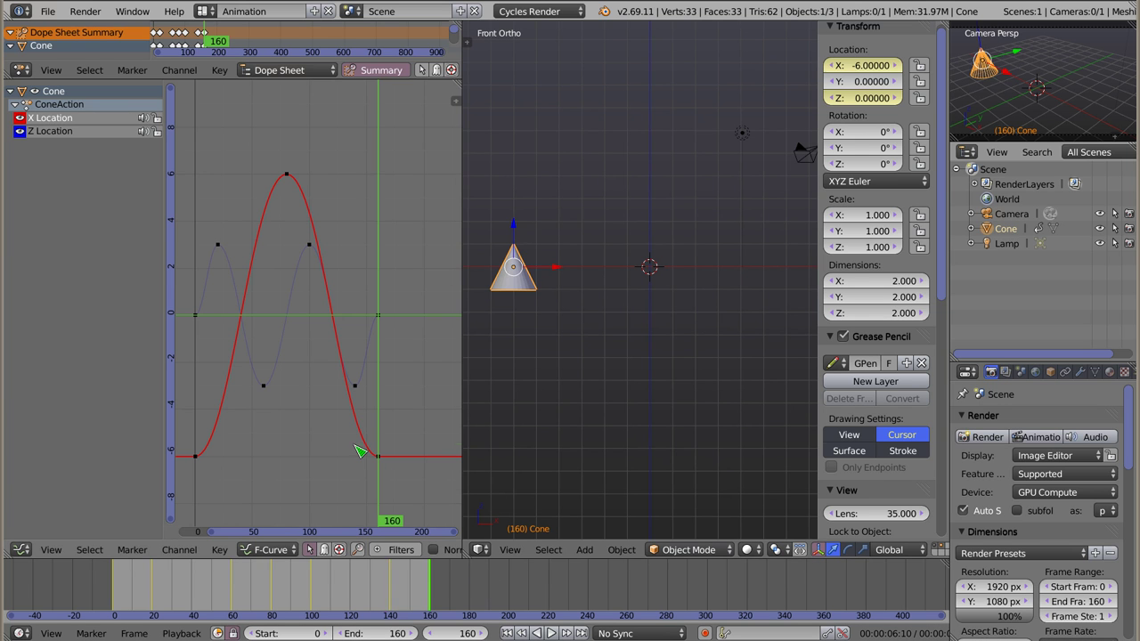
pyautogui.hotkey('alt', 'a')
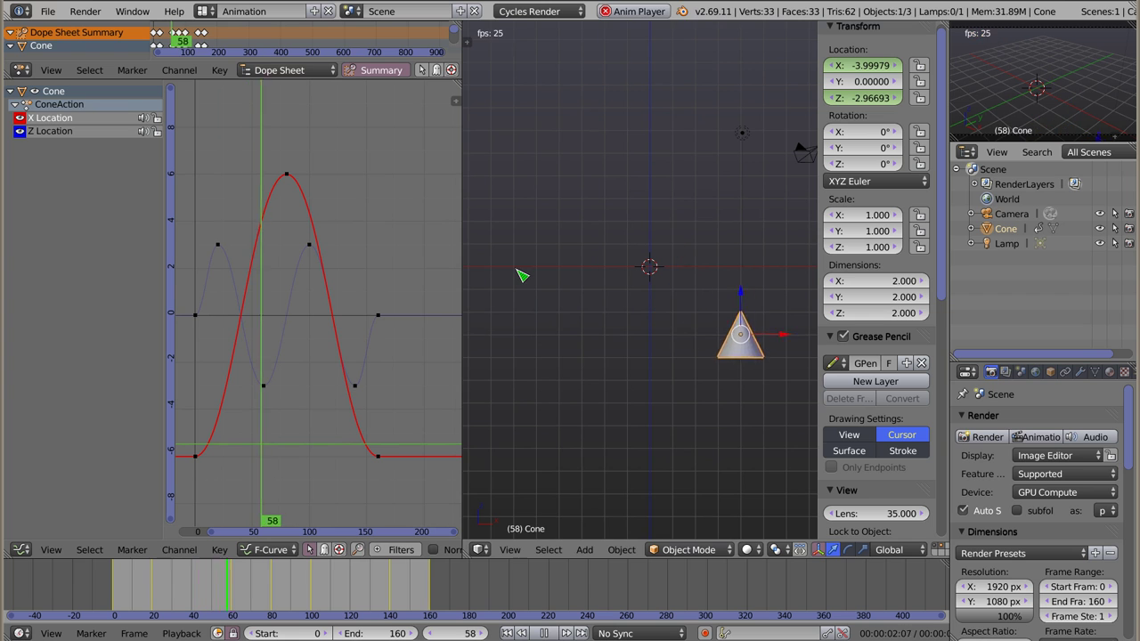
pyautogui.hotkey('alt', 'a')
pyautogui.click(62, 134)
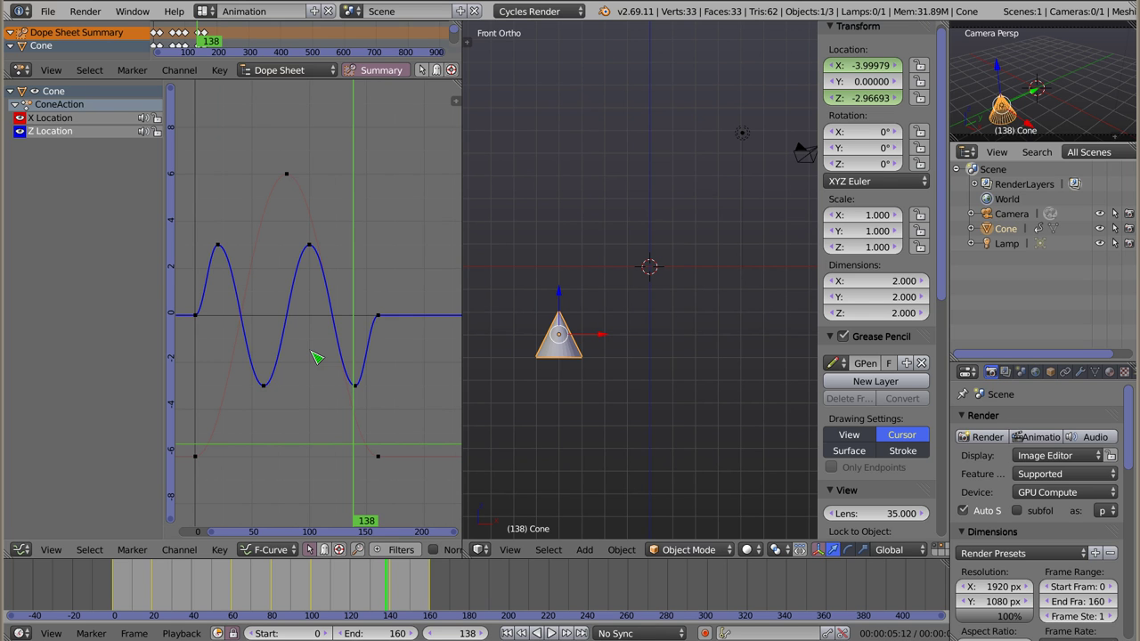
# - Make the Z Location curve cyclic and reshape the first keyframe's handle
pyautogui.hotkey('shift', 'e')
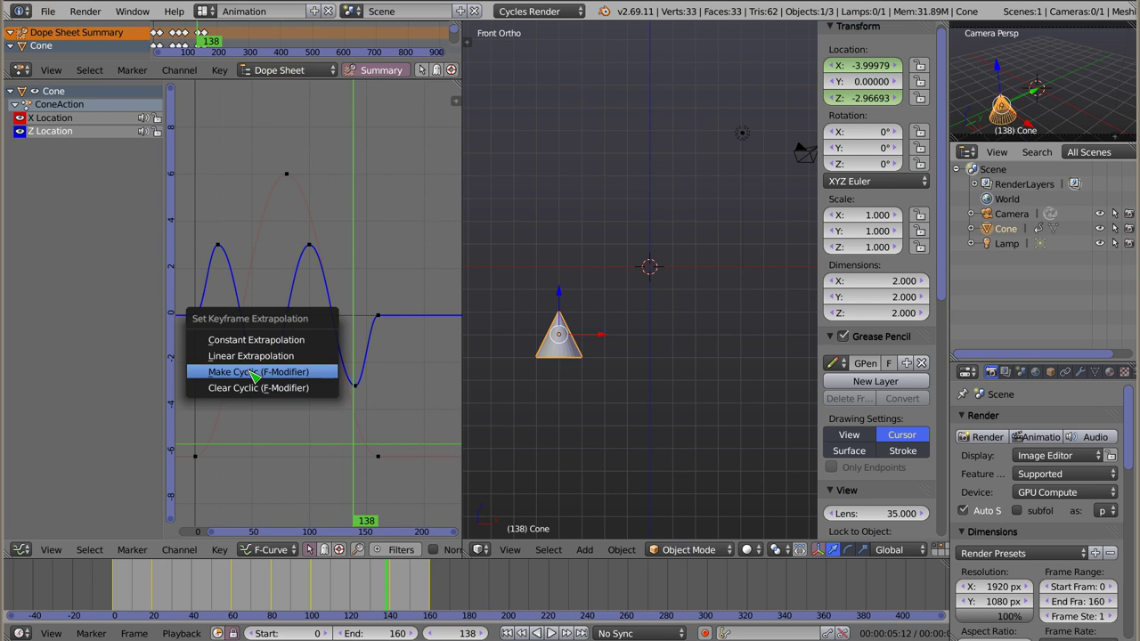
pyautogui.click(254, 375)
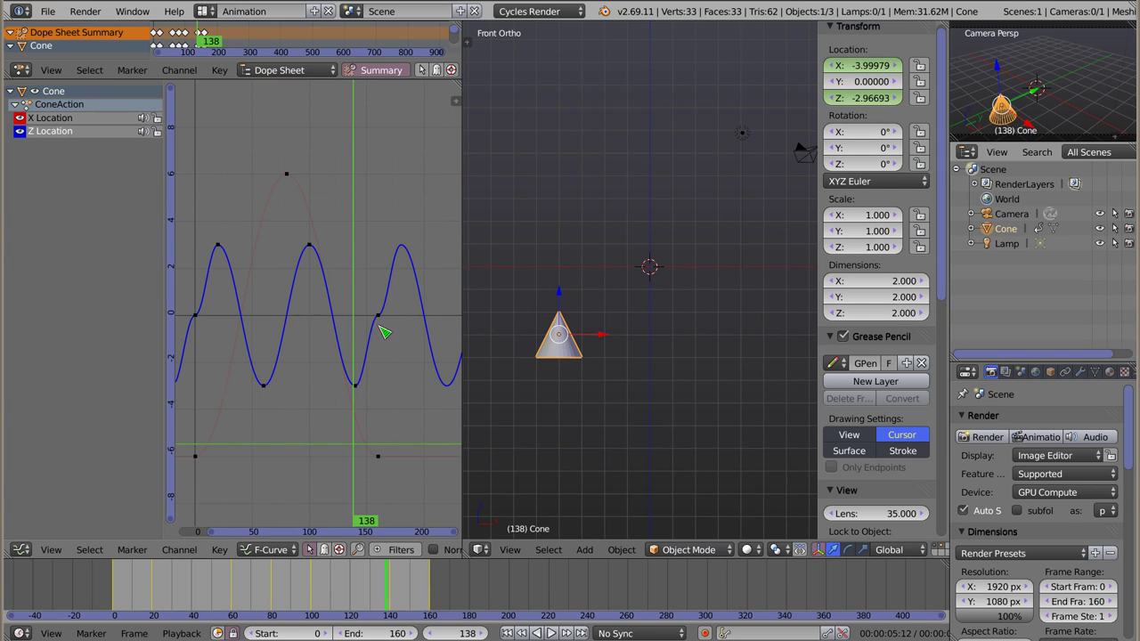
pyautogui.keyDown('ctrl'); pyautogui.moveTo(313, 332); pyautogui.dragTo(272, 303, button='middle'); pyautogui.keyUp('ctrl')
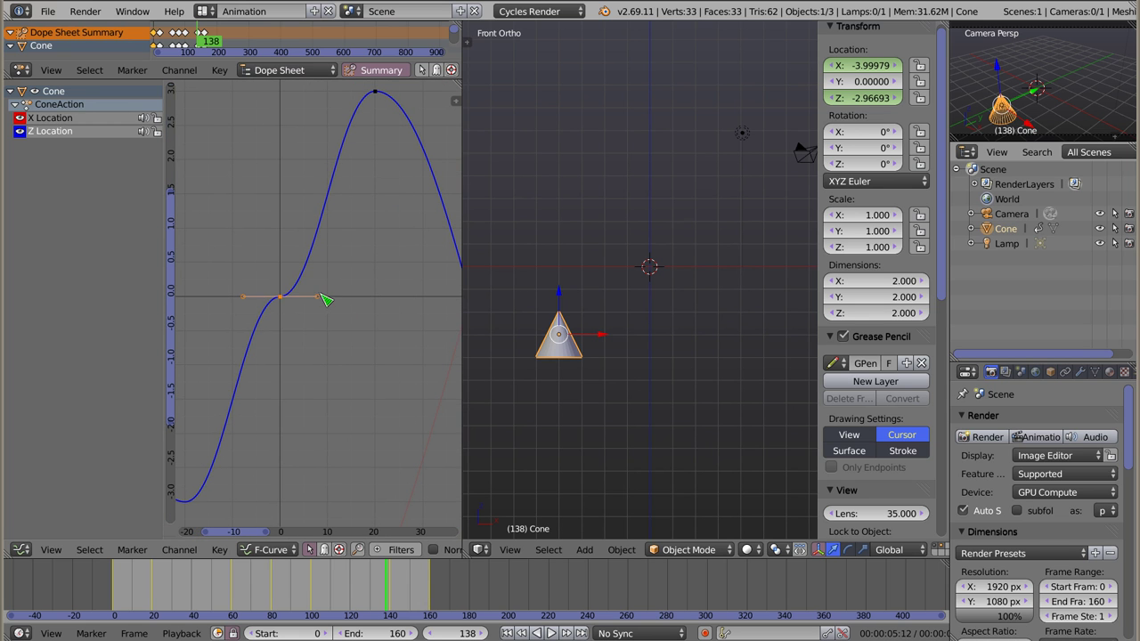
pyautogui.press('g')
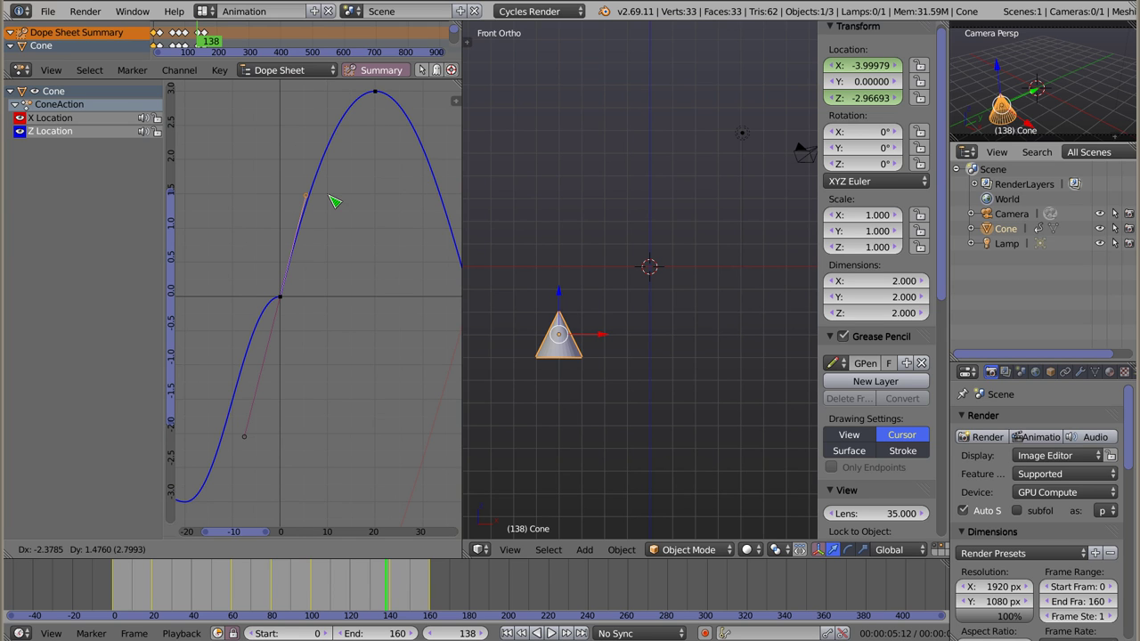
pyautogui.click(334, 202)
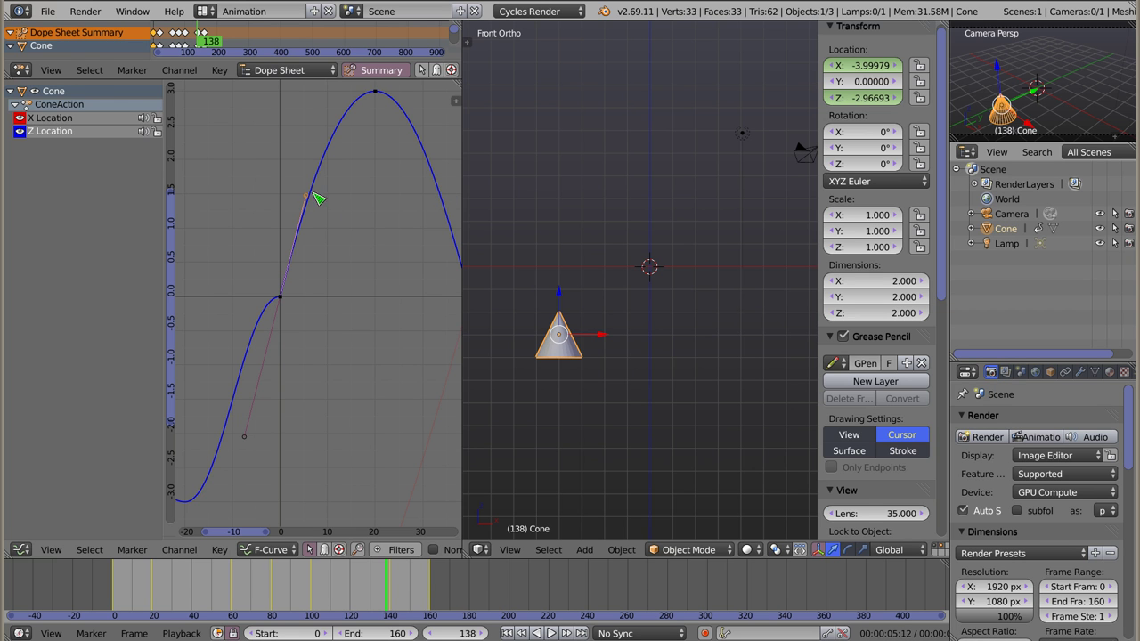
# - Pull the last keyframe's left handle downward so the cyclic loop joins smoothly
pyautogui.keyDown('ctrl'); pyautogui.hscroll(3, 341, 288); pyautogui.keyUp('ctrl')
pyautogui.keyDown('ctrl'); pyautogui.hscroll(3, 375, 312); pyautogui.keyUp('ctrl')
pyautogui.keyDown('ctrl'); pyautogui.hscroll(2, 369, 306); pyautogui.keyUp('ctrl')
pyautogui.keyDown('ctrl'); pyautogui.hscroll(2, 389, 297); pyautogui.keyUp('ctrl')
pyautogui.keyDown('ctrl'); pyautogui.hscroll(4, 300, 278); pyautogui.keyUp('ctrl')
pyautogui.keyDown('ctrl'); pyautogui.hscroll(1, 391, 260); pyautogui.keyUp('ctrl')
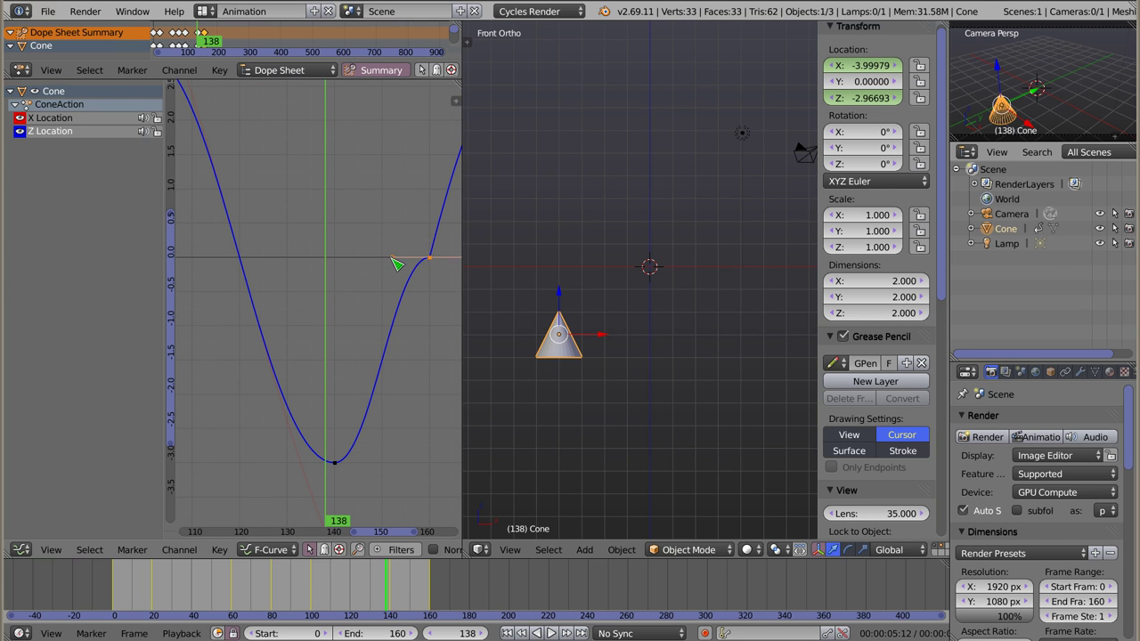
pyautogui.press('g')
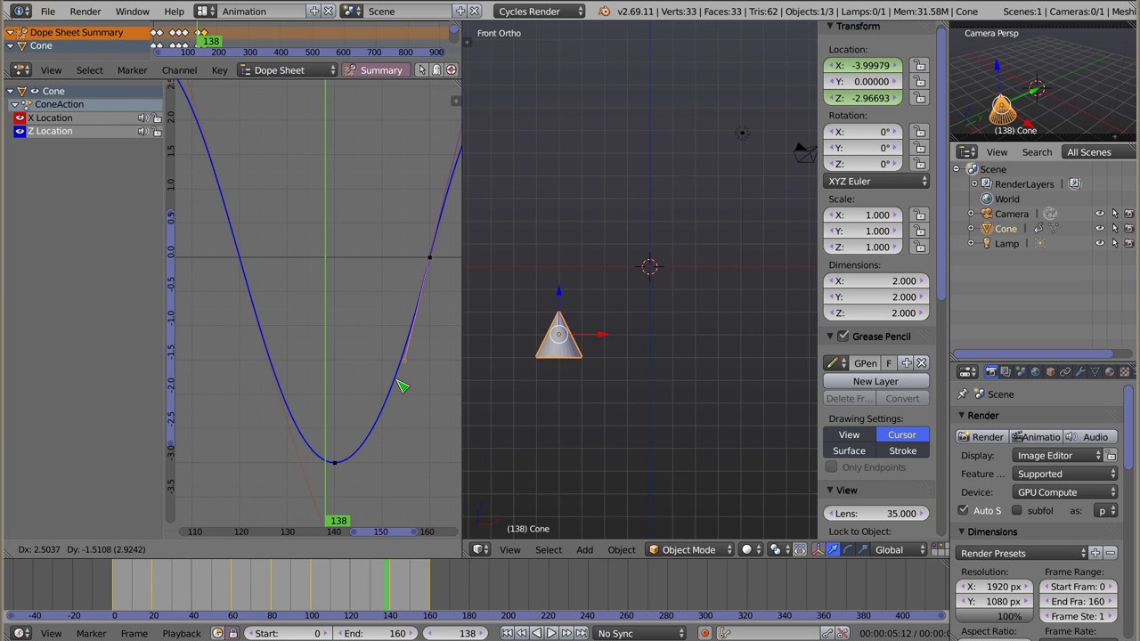
pyautogui.click(400, 385)
pyautogui.scroll(-3, 311, 267)
pyautogui.scroll(-2, 311, 273)
pyautogui.scroll(-2, 316, 274)
pyautogui.scroll(-1, 316, 275)
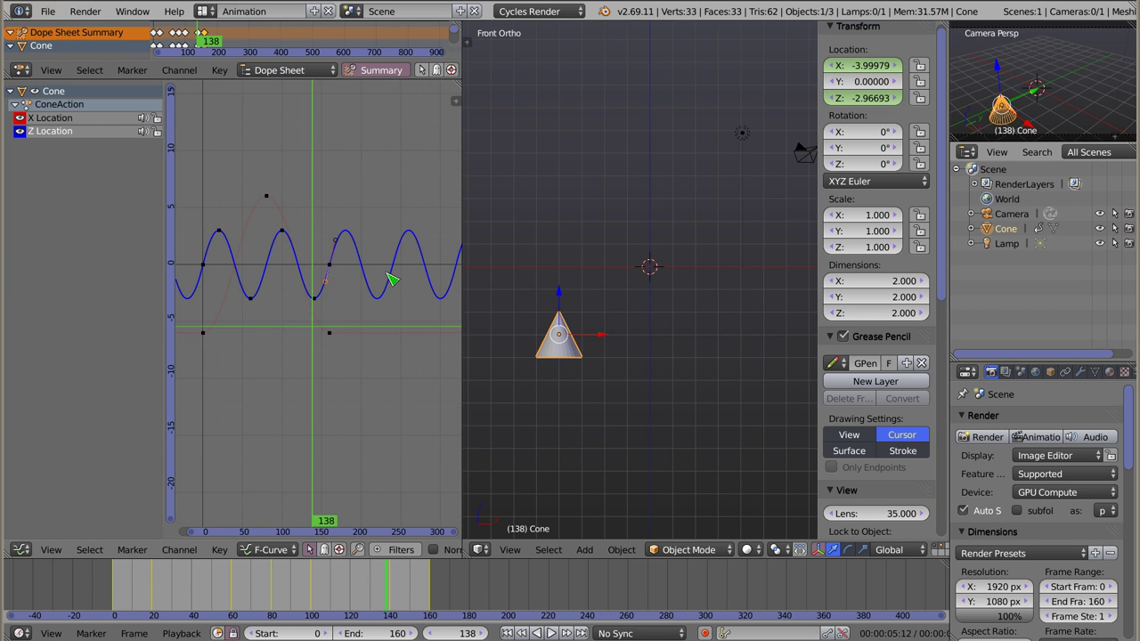
pyautogui.moveTo(366, 283); pyautogui.dragTo(416, 265, button='middle')
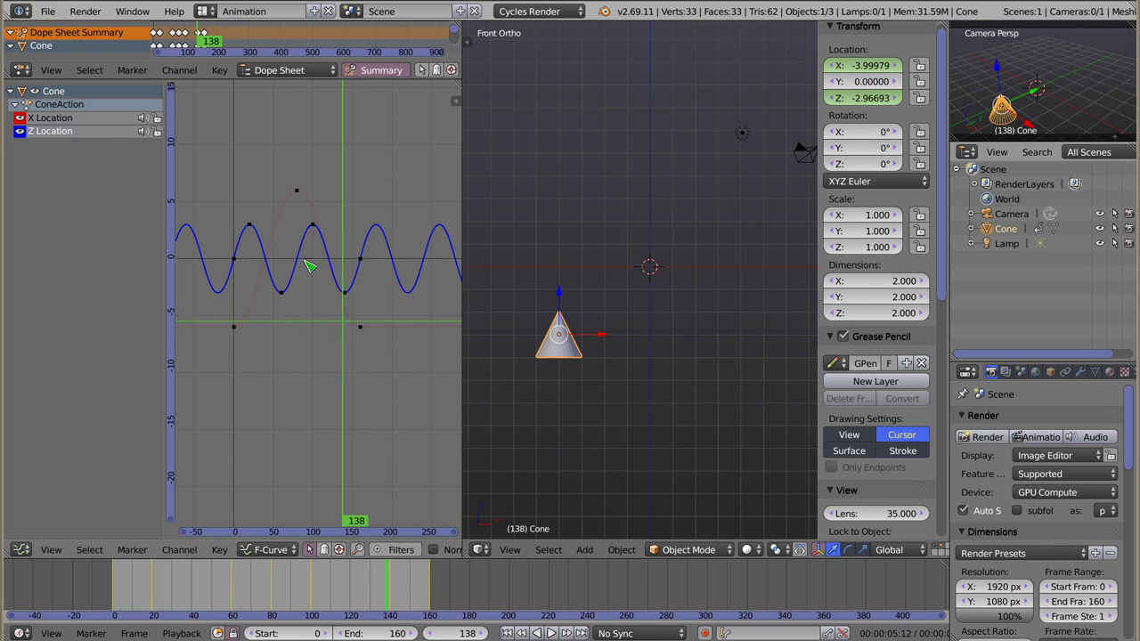
pyautogui.press('a')
pyautogui.press('a')
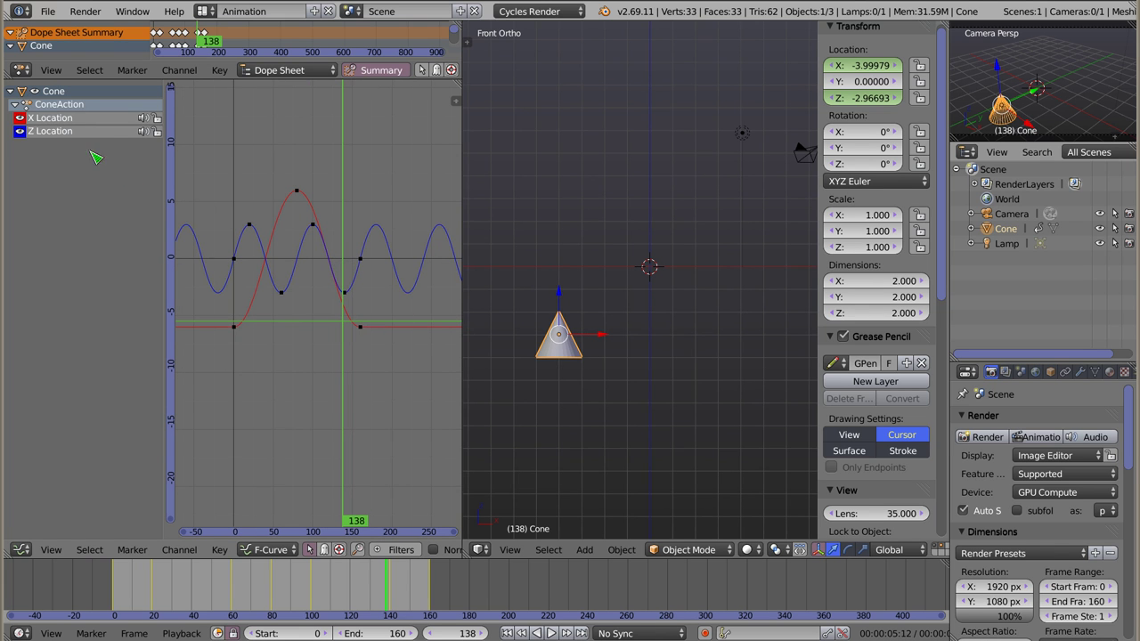
pyautogui.hotkey('alt', 'a')
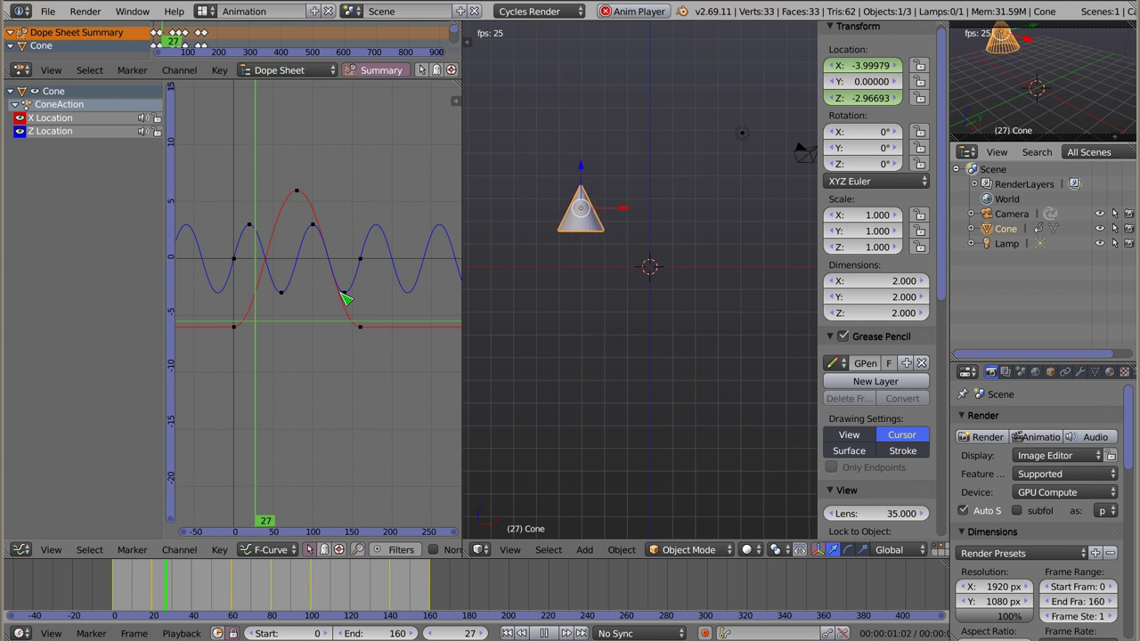
pyautogui.moveTo(324, 287)
pyautogui.keyDown('ctrl'); pyautogui.mouseDown(button='middle')
pyautogui.moveTo(298, 269)
pyautogui.moveTo(313, 282)
pyautogui.mouseUp(button='middle'); pyautogui.keyUp('ctrl')
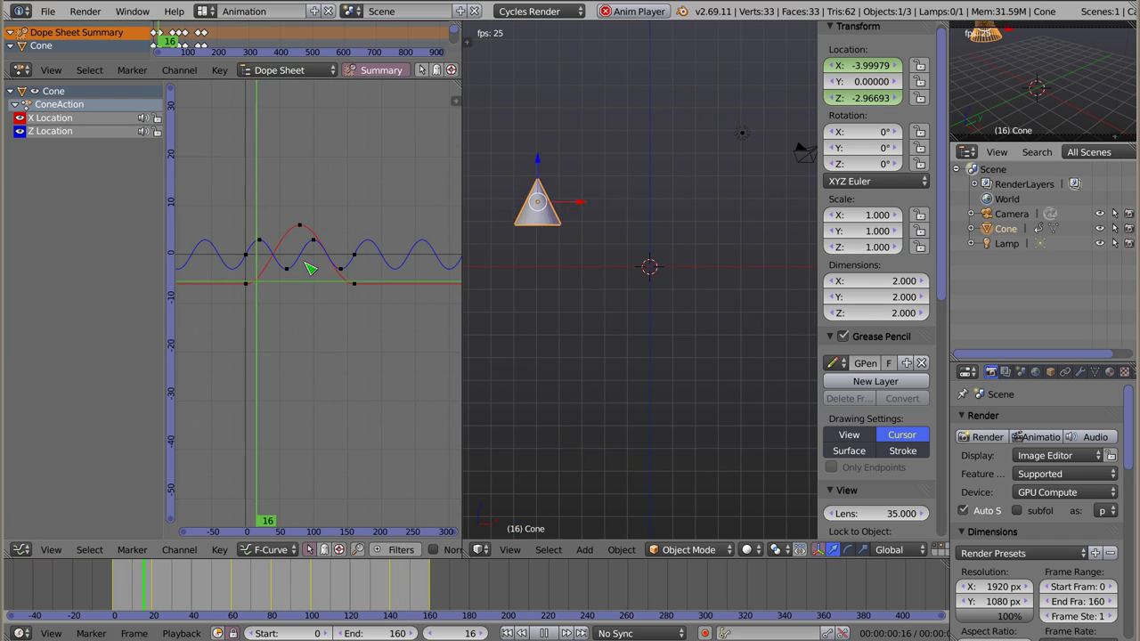
pyautogui.moveTo(312, 281)
pyautogui.keyDown('ctrl'); pyautogui.mouseDown(button='middle')
pyautogui.moveTo(301, 234)
pyautogui.moveTo(305, 261)
pyautogui.moveTo(248, 332)
pyautogui.mouseUp(button='middle'); pyautogui.keyUp('ctrl')
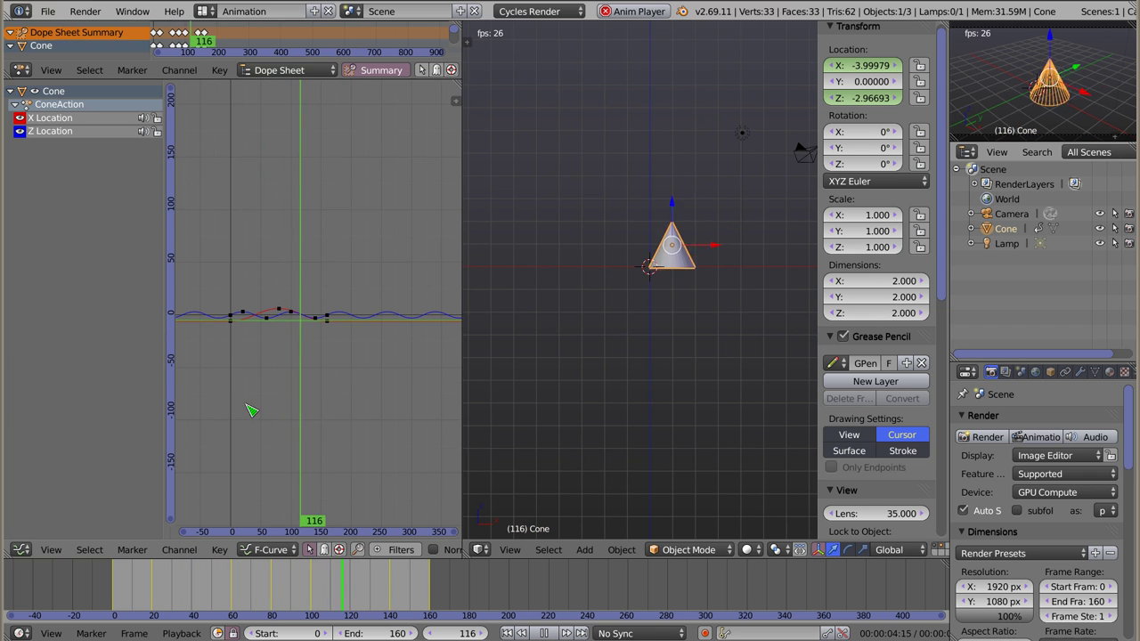
pyautogui.moveTo(274, 347)
pyautogui.keyDown('ctrl'); pyautogui.mouseDown(button='middle')
pyautogui.moveTo(268, 229)
pyautogui.moveTo(267, 326)
pyautogui.mouseUp(button='middle'); pyautogui.keyUp('ctrl')
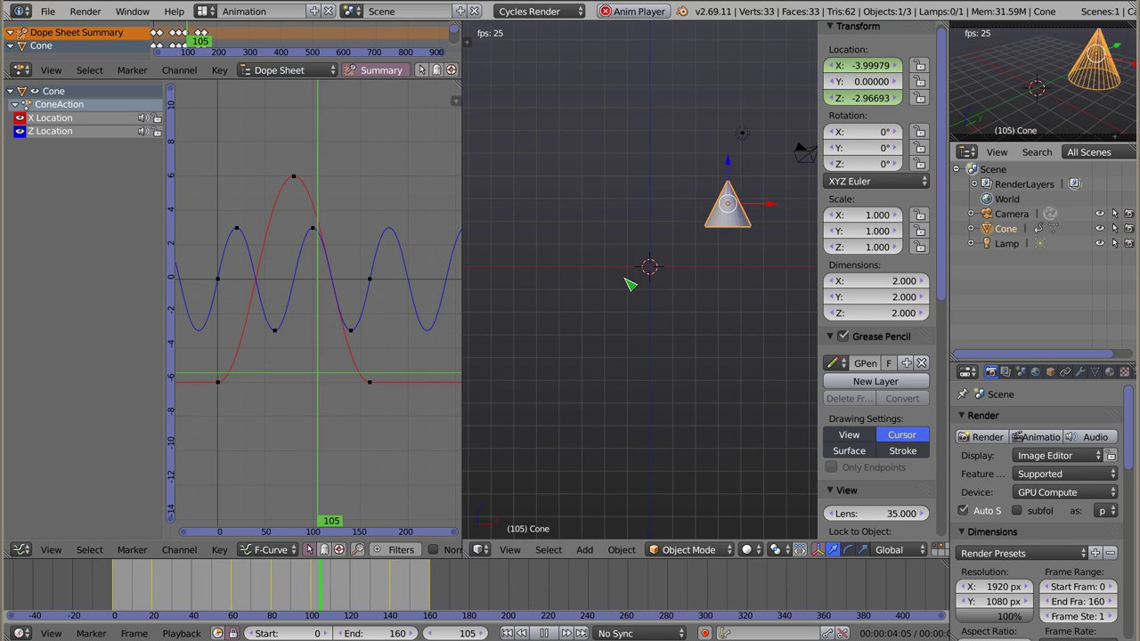
pyautogui.hotkey('alt', 'a')
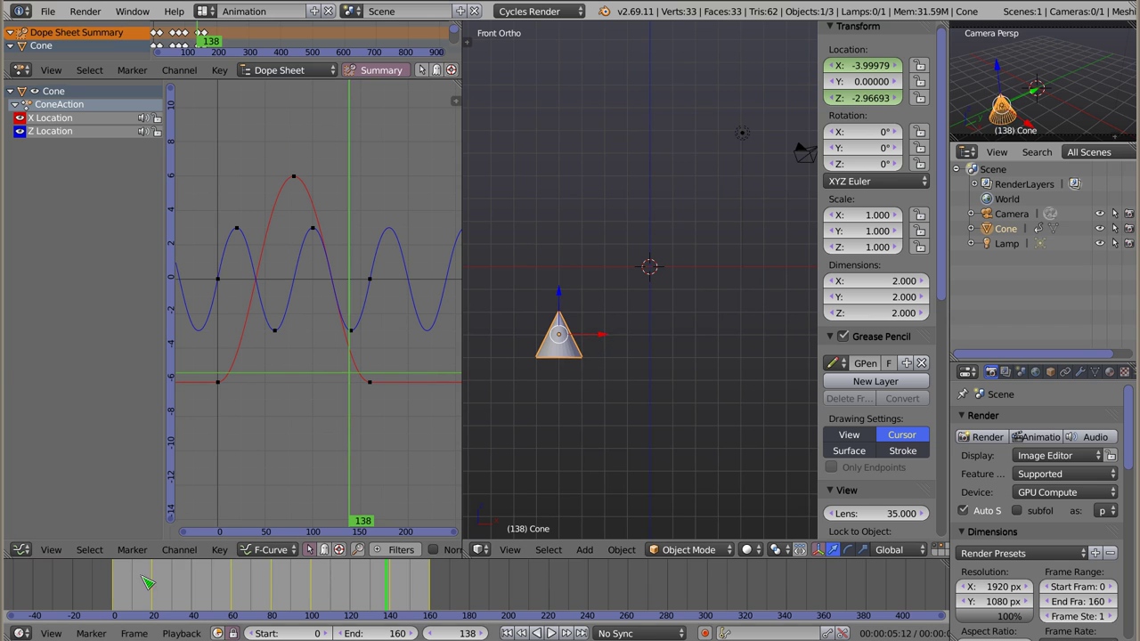
# - Keyframe the cone's Y rotation at frame 0
pyautogui.click(115, 588)
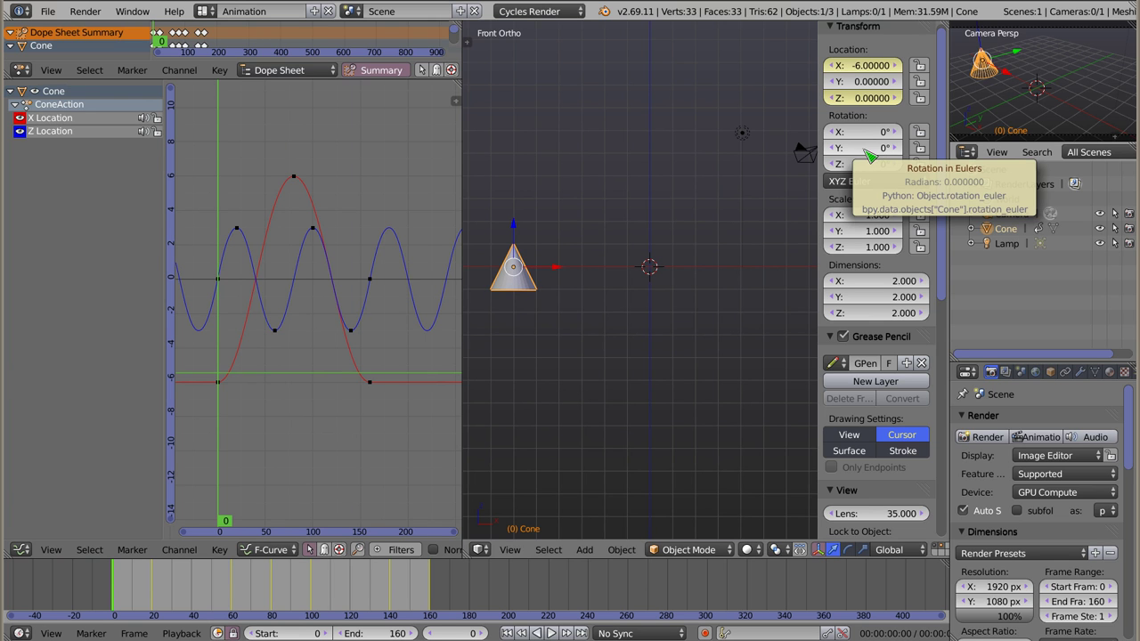
pyautogui.press('i')
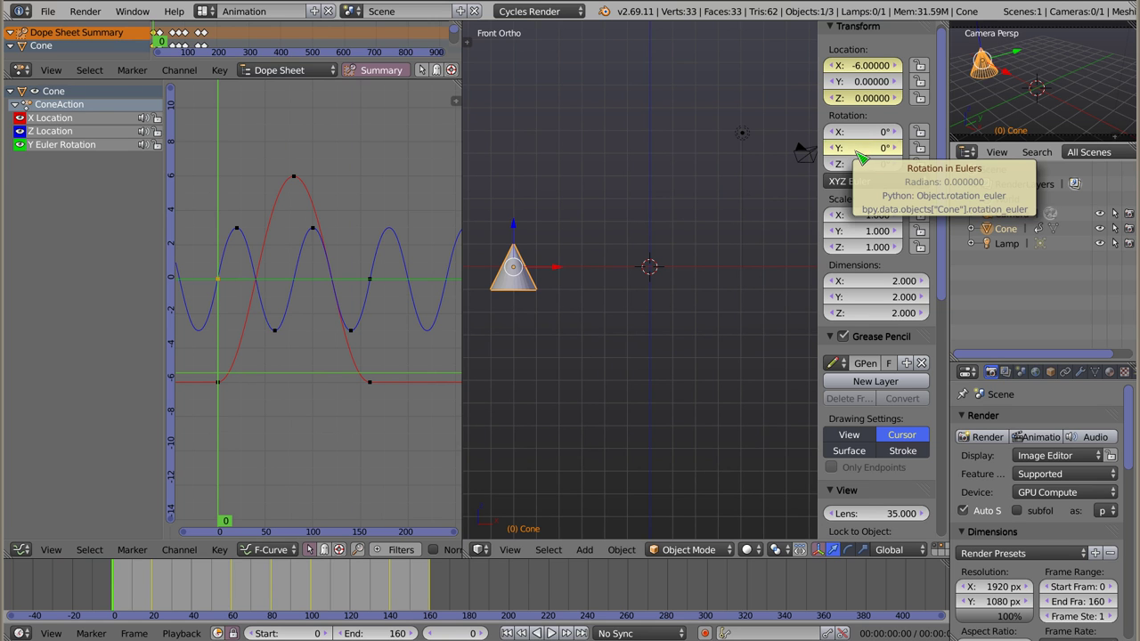
pyautogui.moveTo(113, 590); pyautogui.dragTo(198, 585)
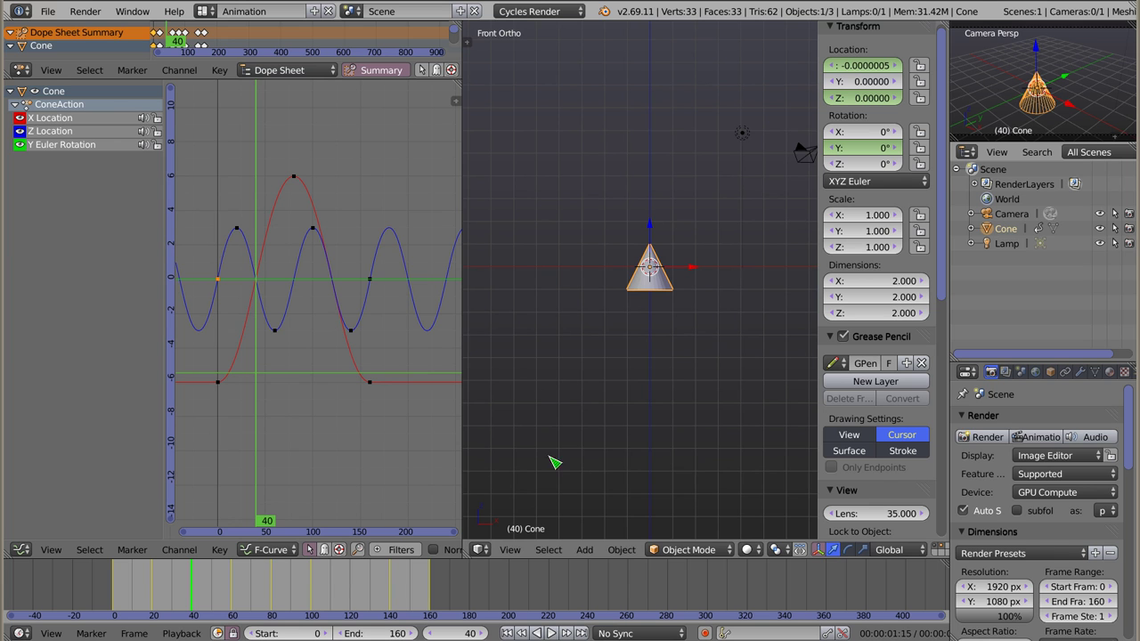
# - Rotate the cone 90° on Y at frame 20 and keyframe it
pyautogui.press('r')
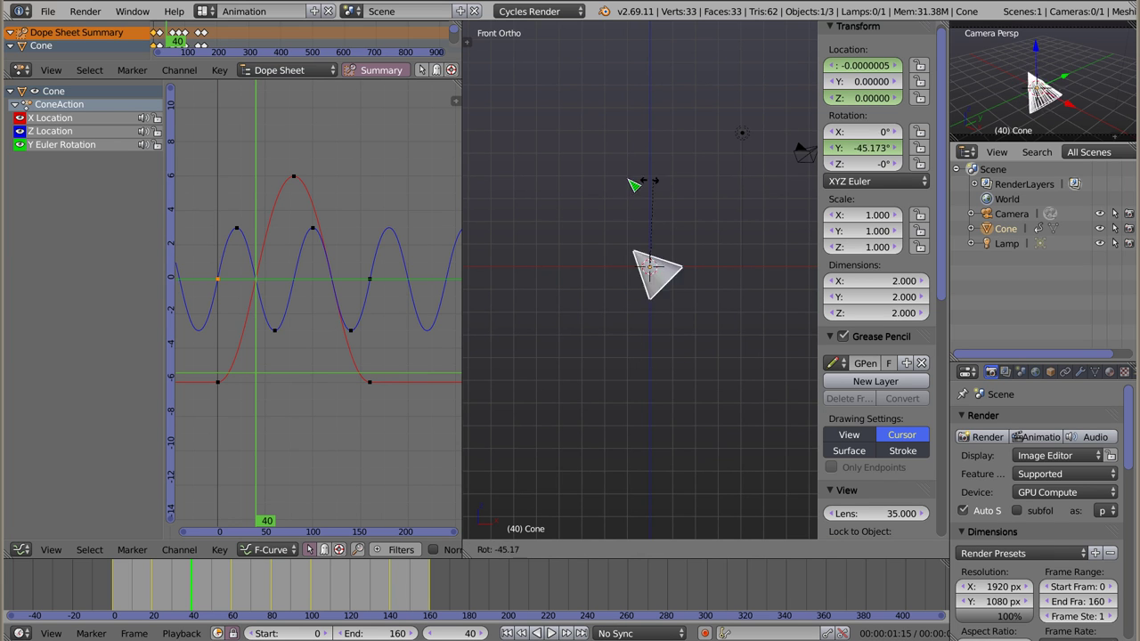
pyautogui.press('Escape')
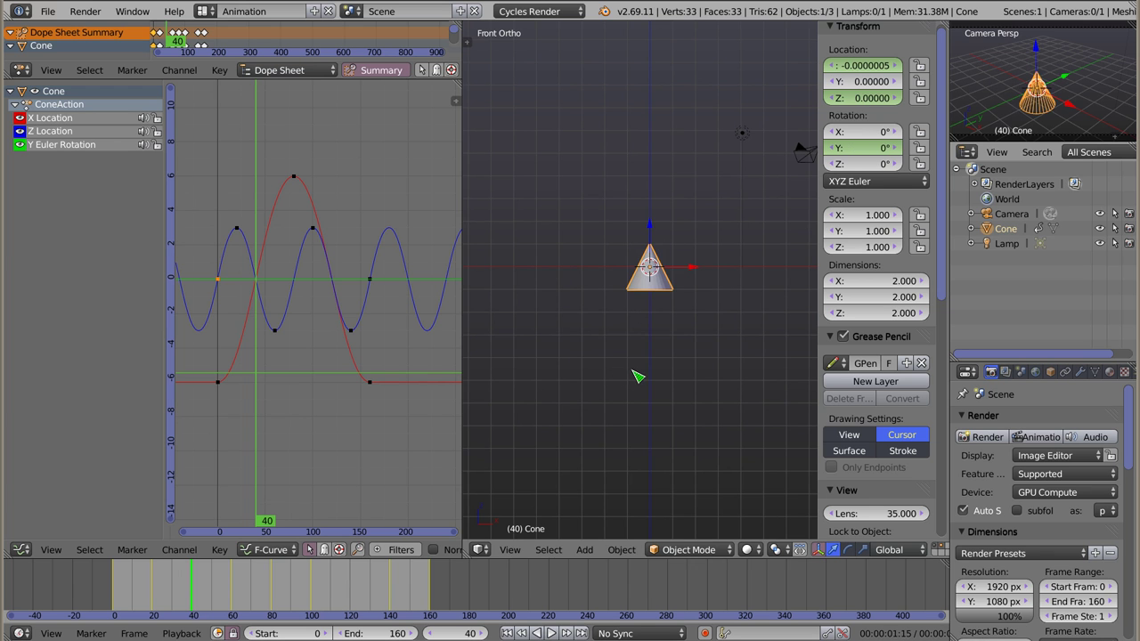
pyautogui.moveTo(166, 582); pyautogui.dragTo(153, 587)
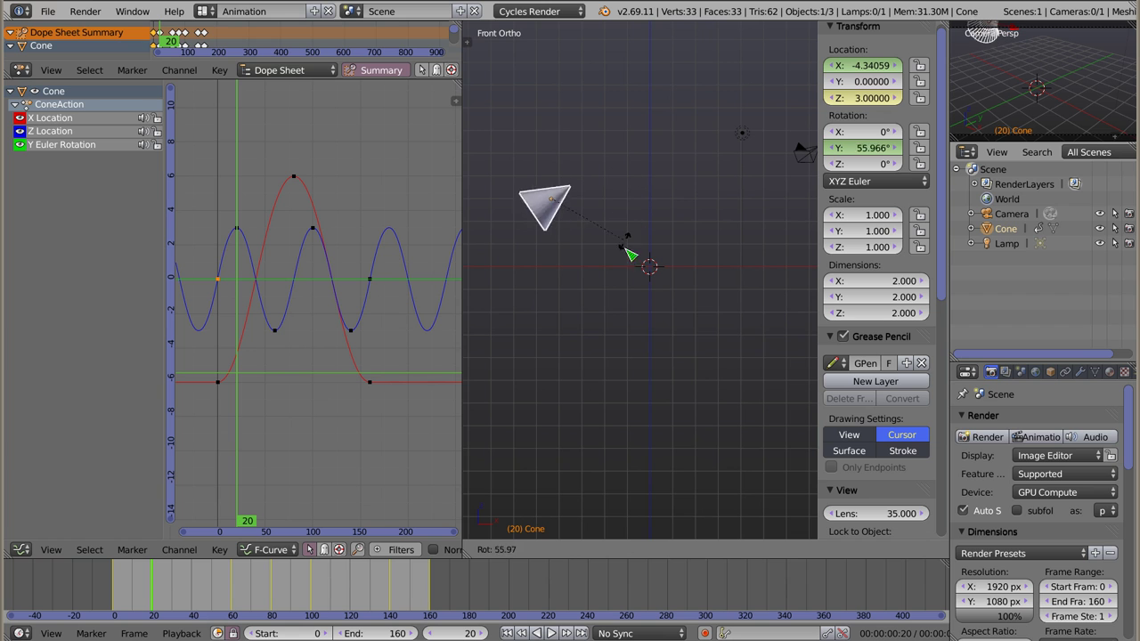
pyautogui.click(604, 302)
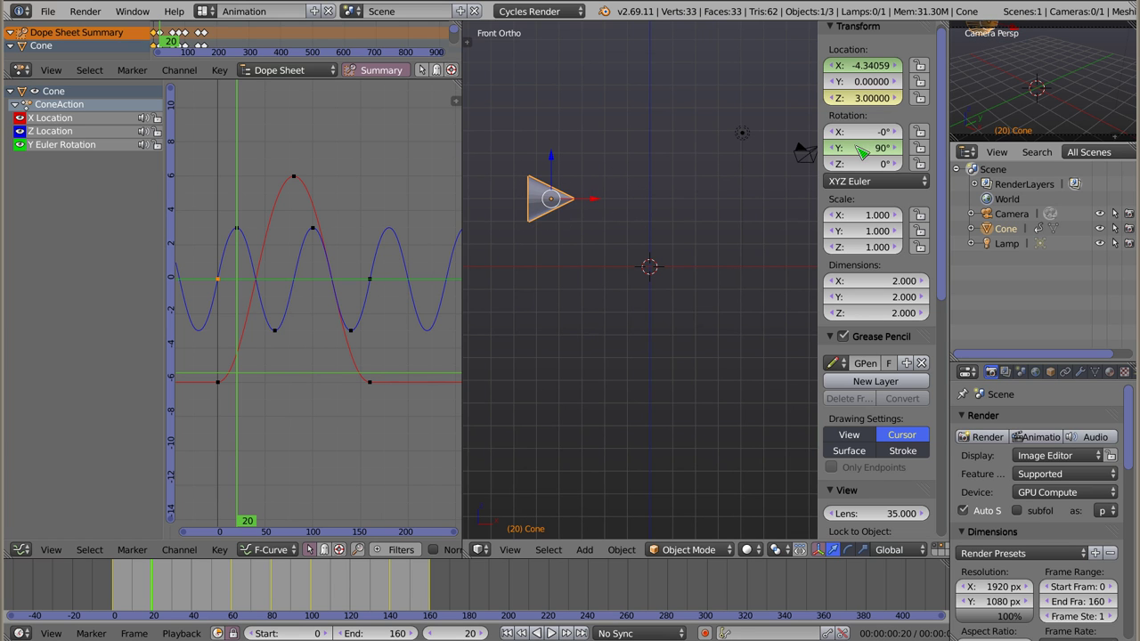
pyautogui.press('i')
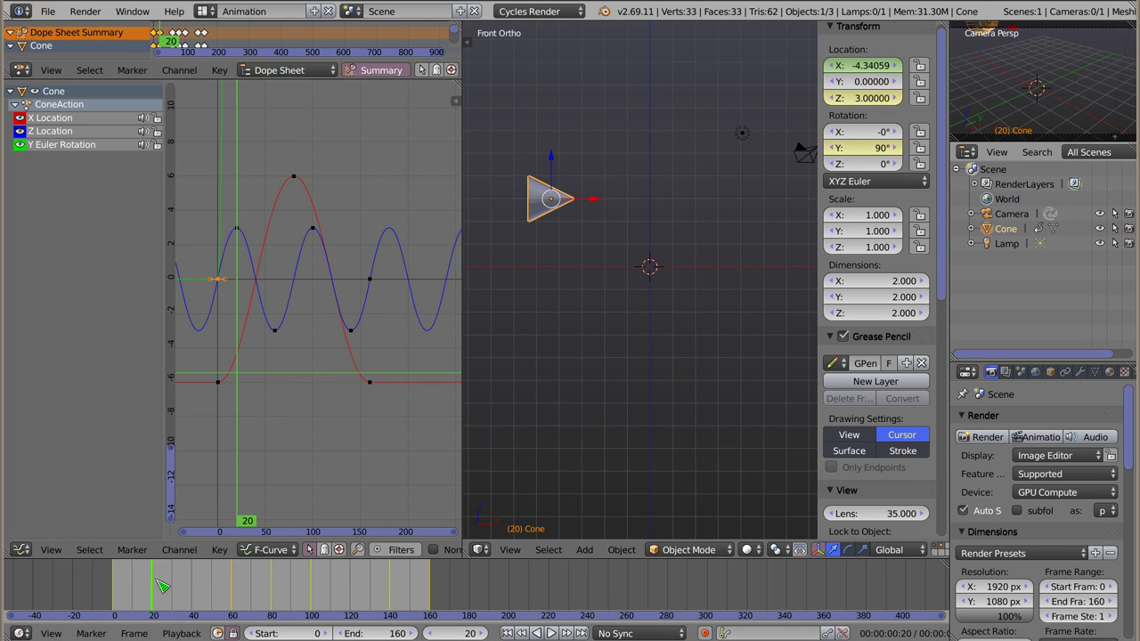
pyautogui.moveTo(154, 590); pyautogui.dragTo(234, 595)
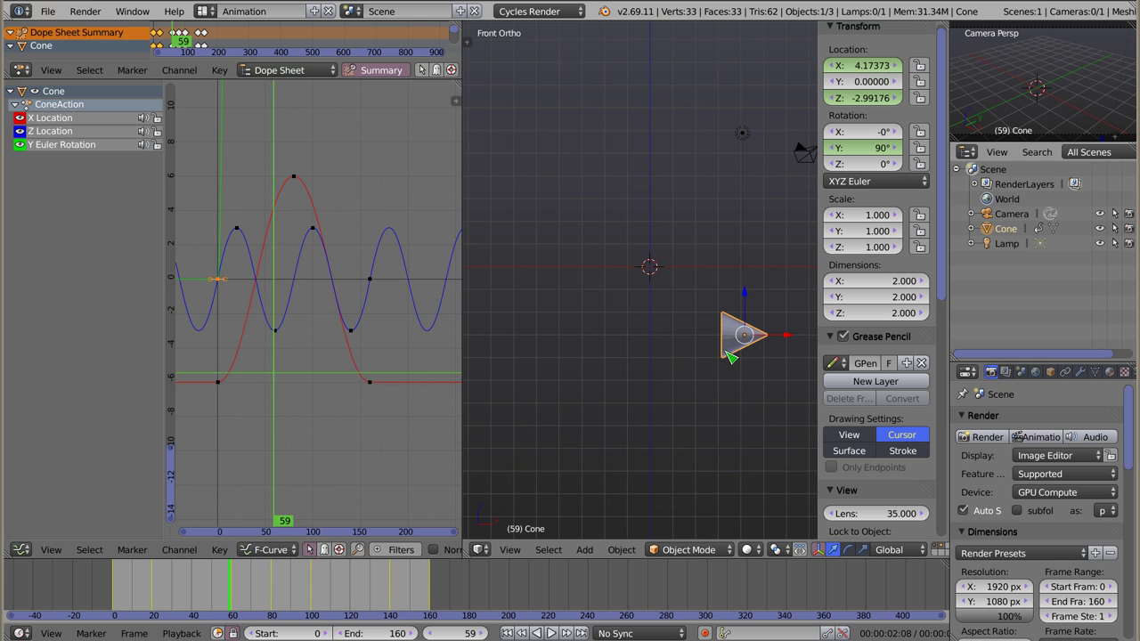
# - Key the 90° Y rotation at frame 59, then rotate to 0° and key at frame 80
pyautogui.press('i')
pyautogui.moveTo(233, 588); pyautogui.dragTo(275, 588)
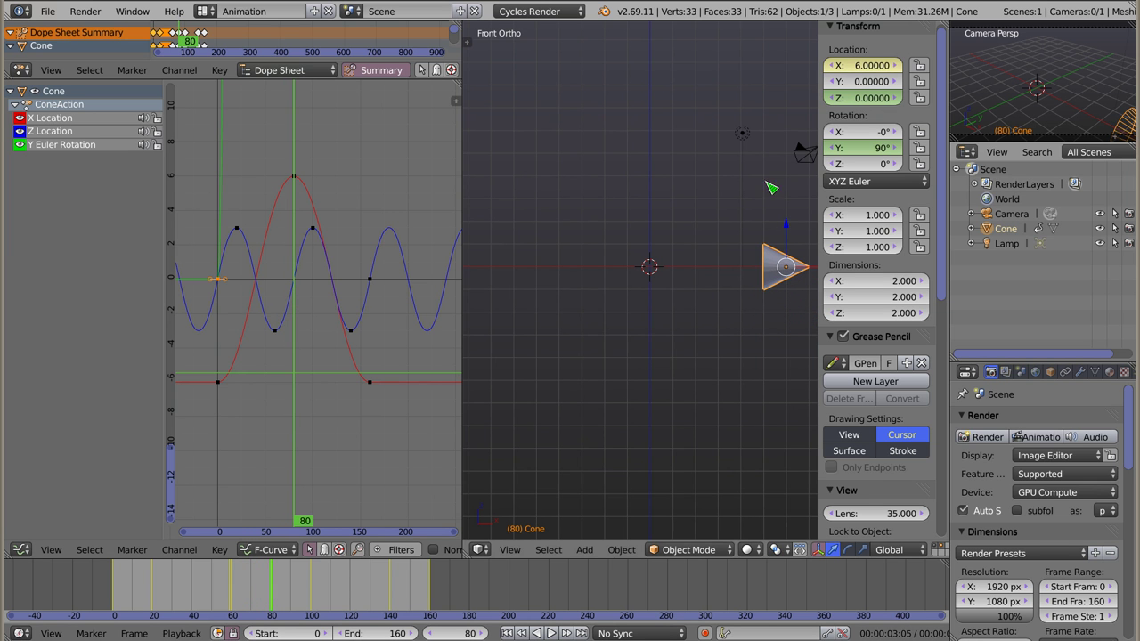
pyautogui.press('r')
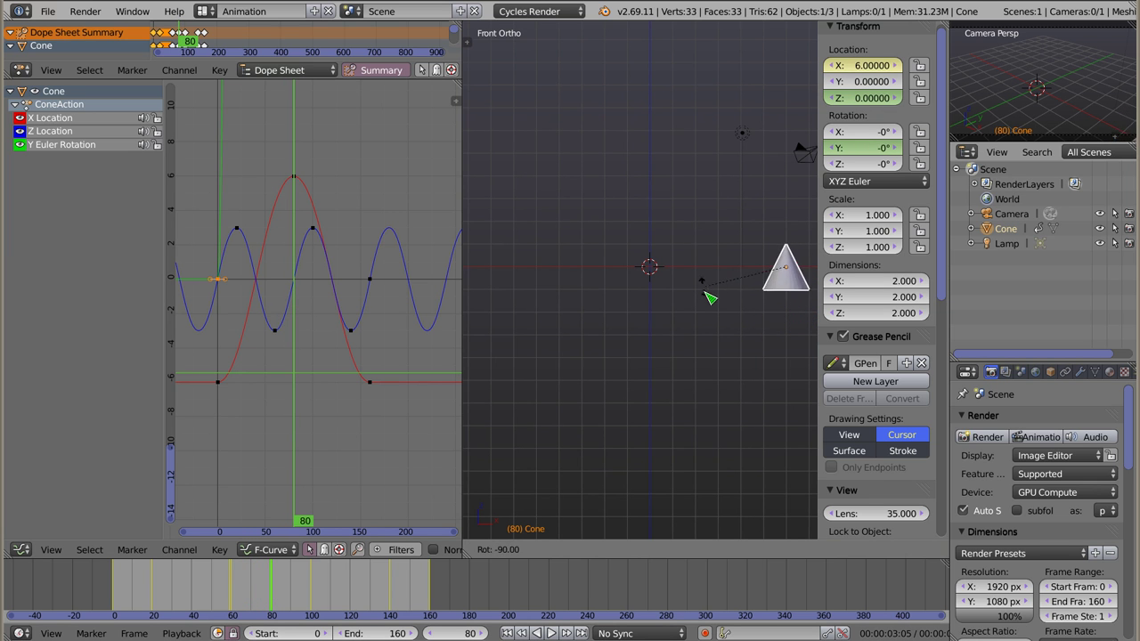
pyautogui.click(703, 284)
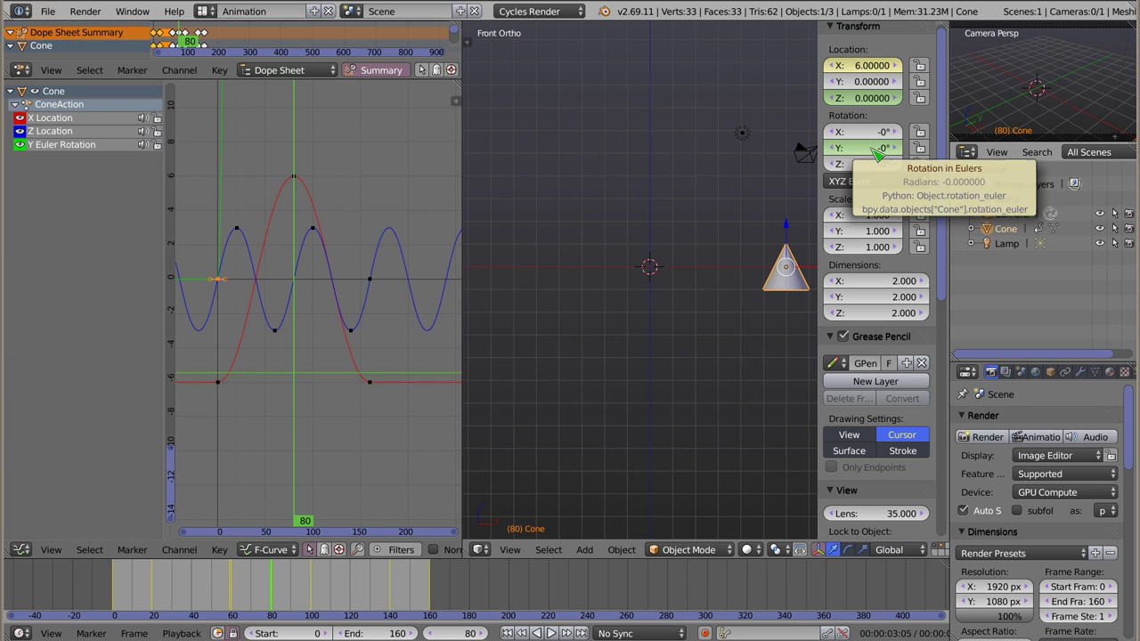
pyautogui.press('i')
# - Turn the cone to -90° on Y at frame 100 and scrub to frame 160
pyautogui.moveTo(277, 584); pyautogui.dragTo(315, 585)
pyautogui.press('r')
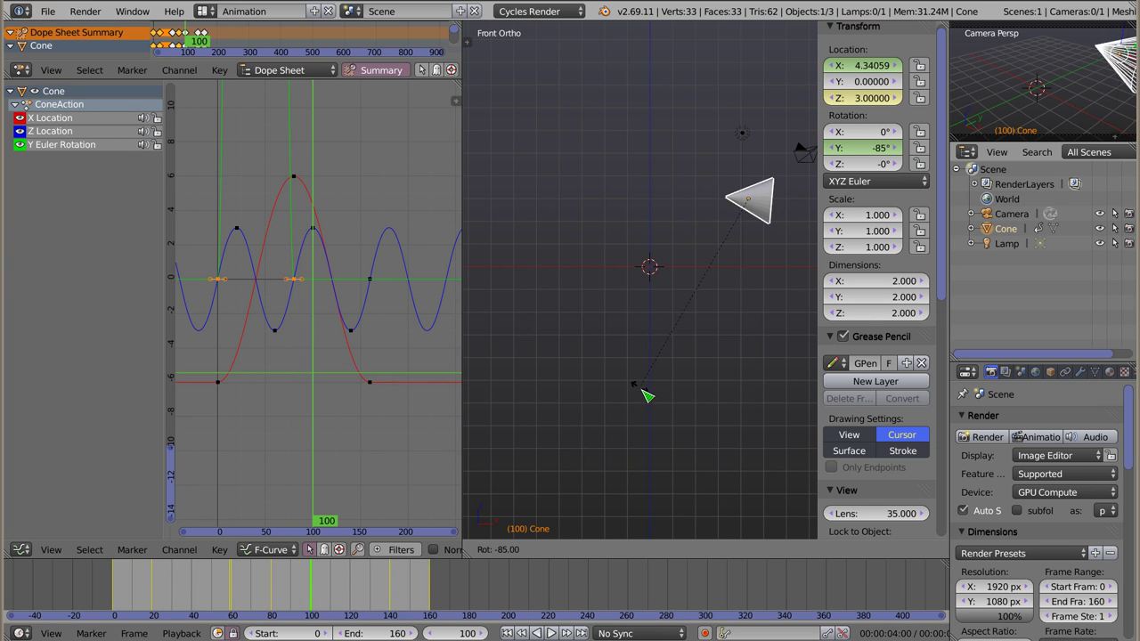
pyautogui.click(649, 399)
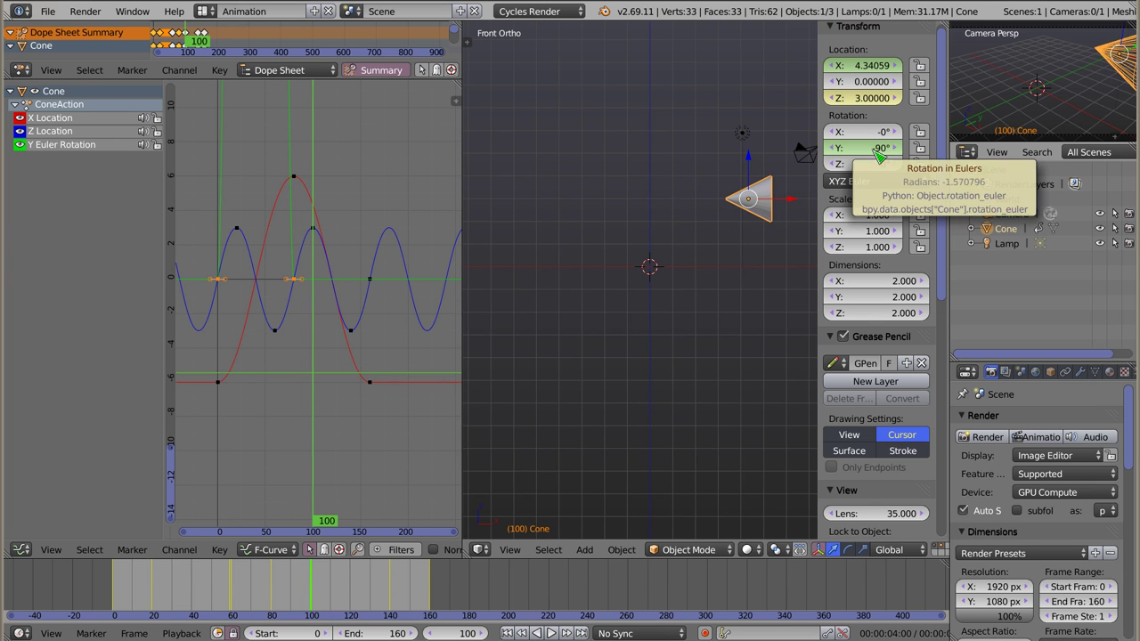
pyautogui.moveTo(319, 593); pyautogui.dragTo(395, 592)
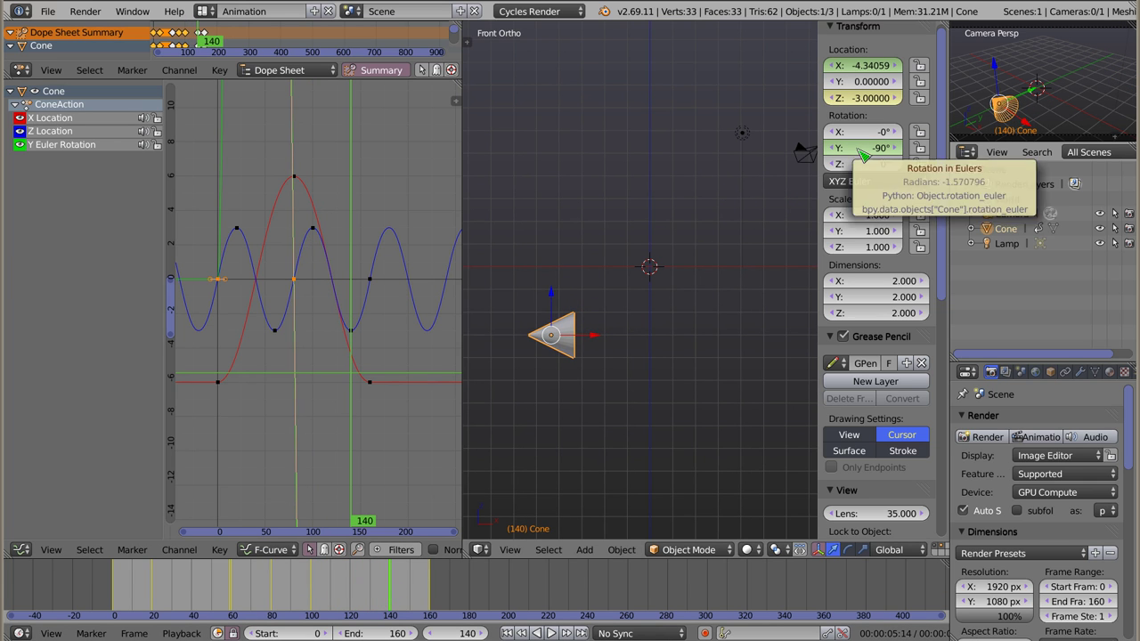
pyautogui.press('Right')
pyautogui.moveTo(398, 592); pyautogui.dragTo(432, 591)
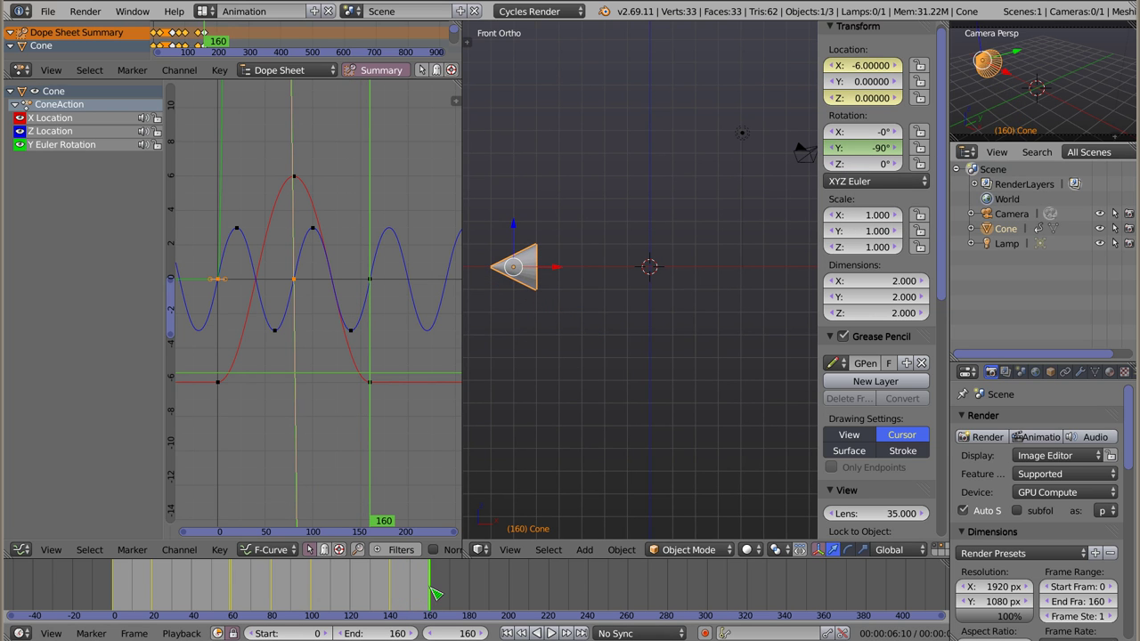
# - Key the cone's Y rotation at 0° on frame 160
pyautogui.press('r')
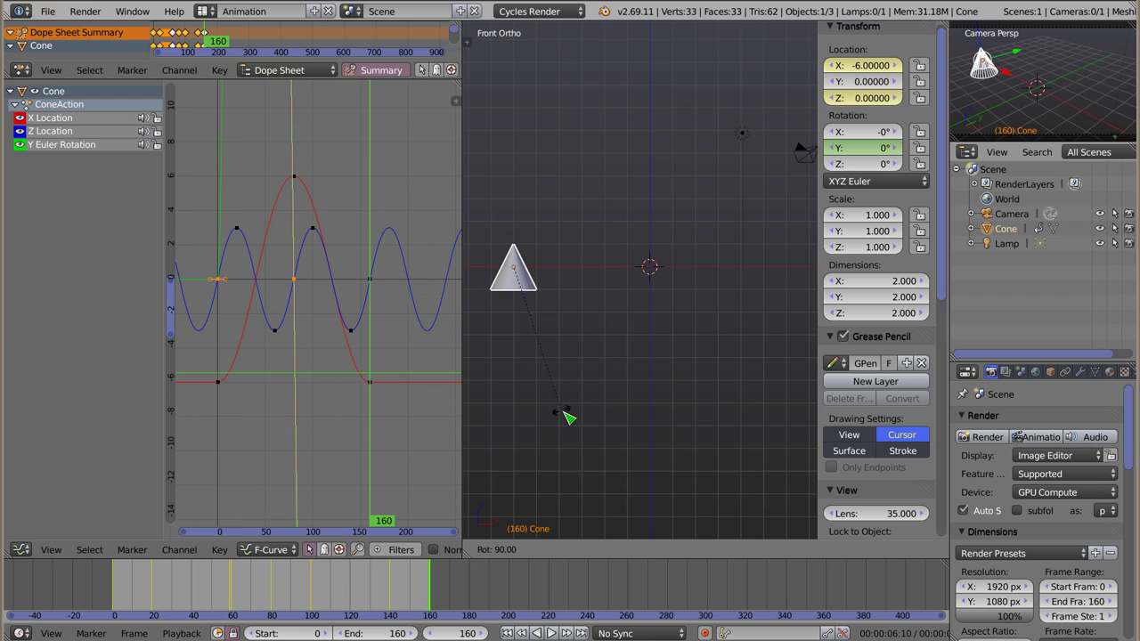
pyautogui.press('Escape')
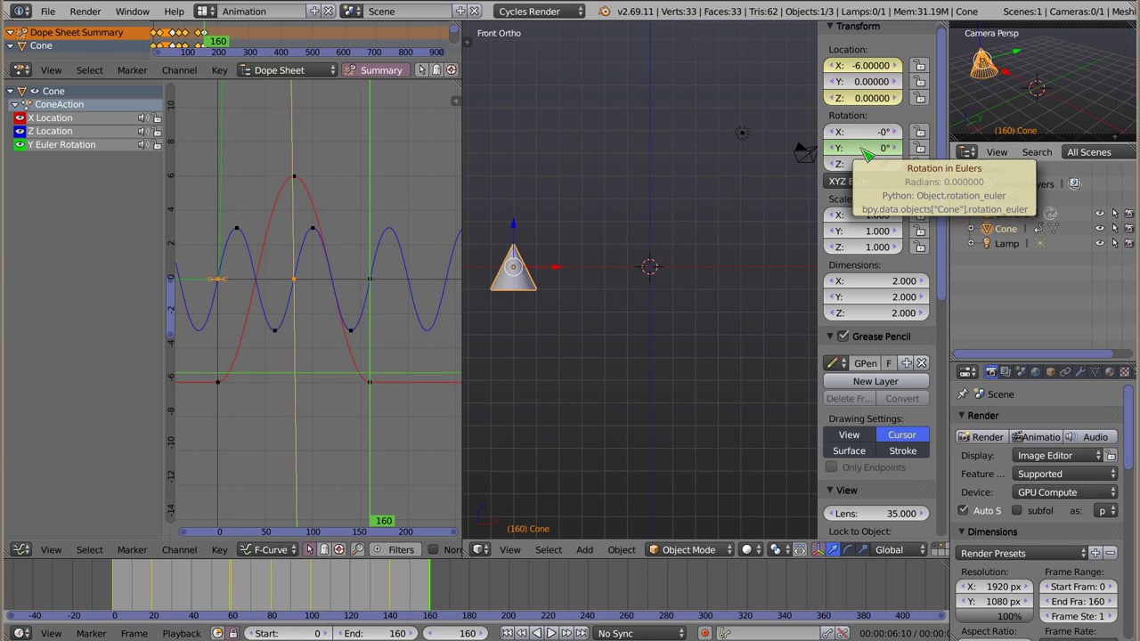
pyautogui.press('i')
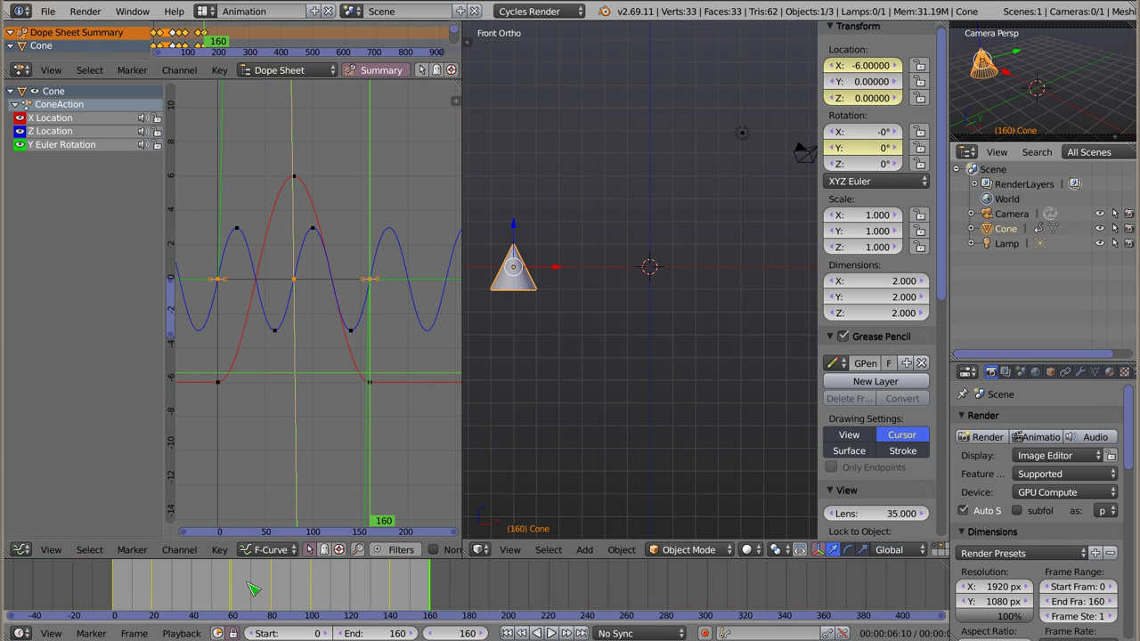
# - Play the animation, go to frame 59, and fit the Y Euler Rotation curve in view
pyautogui.hotkey('alt', 'a')
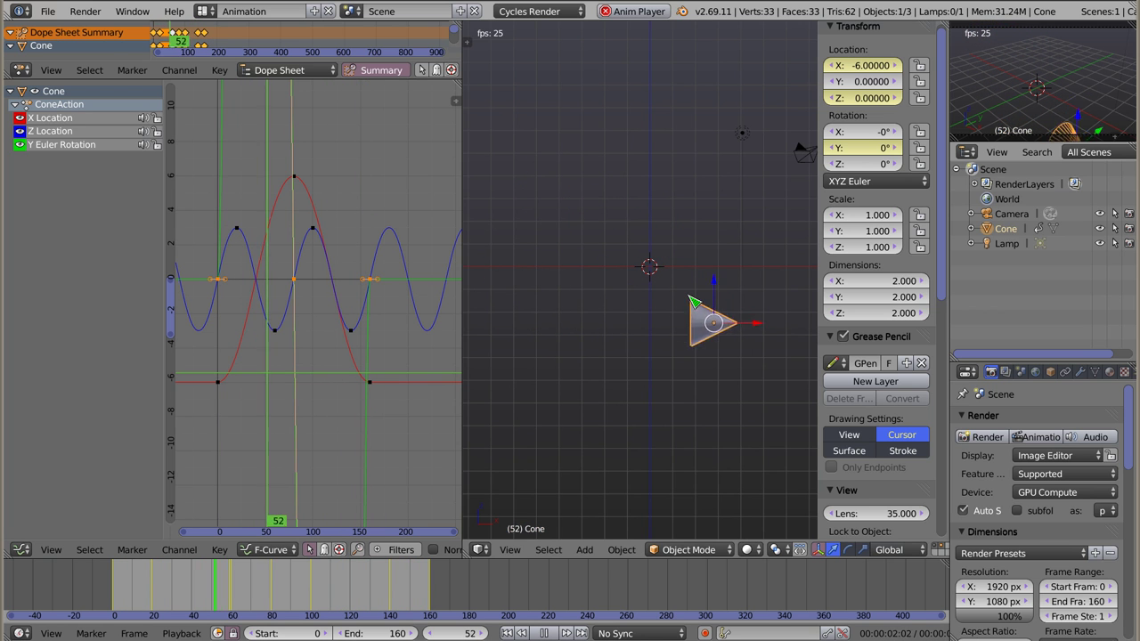
pyautogui.press('Escape')
pyautogui.scroll(1, 230, 588)
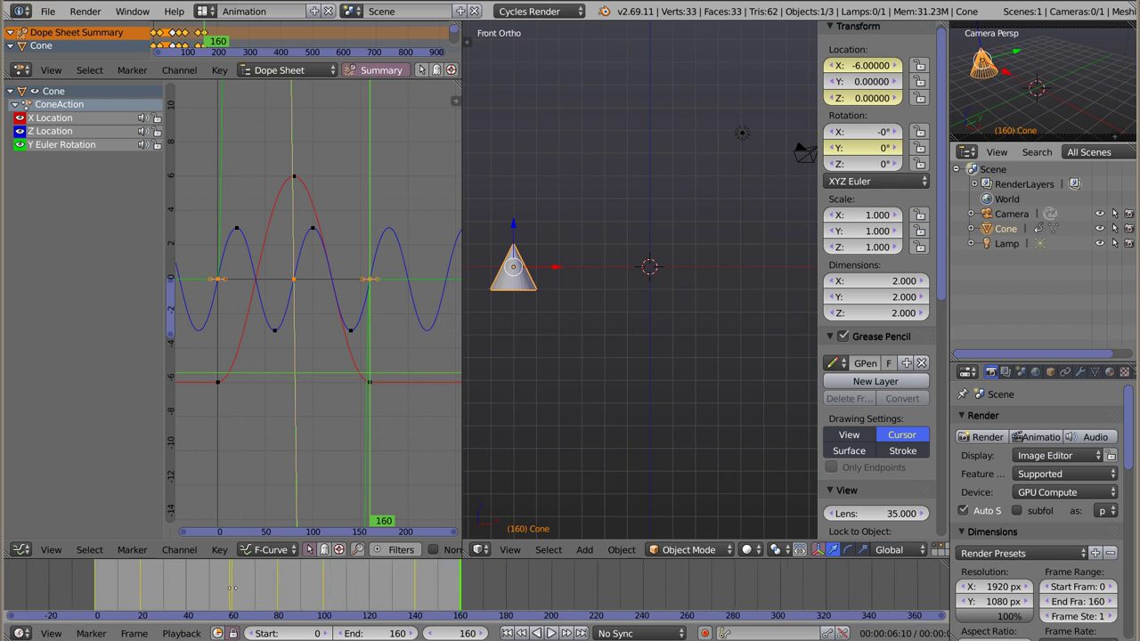
pyautogui.scroll(3, 230, 588)
pyautogui.scroll(2, 230, 588)
pyautogui.click(238, 583)
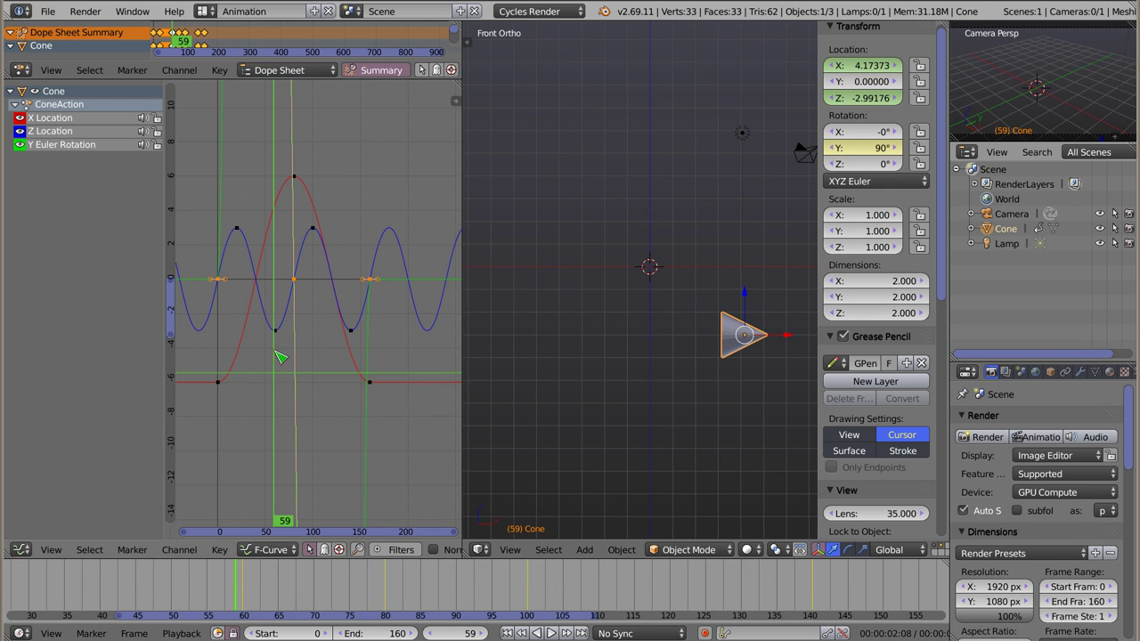
pyautogui.keyDown('ctrl'); pyautogui.moveTo(279, 361); pyautogui.dragTo(287, 167, button='middle'); pyautogui.keyUp('ctrl')
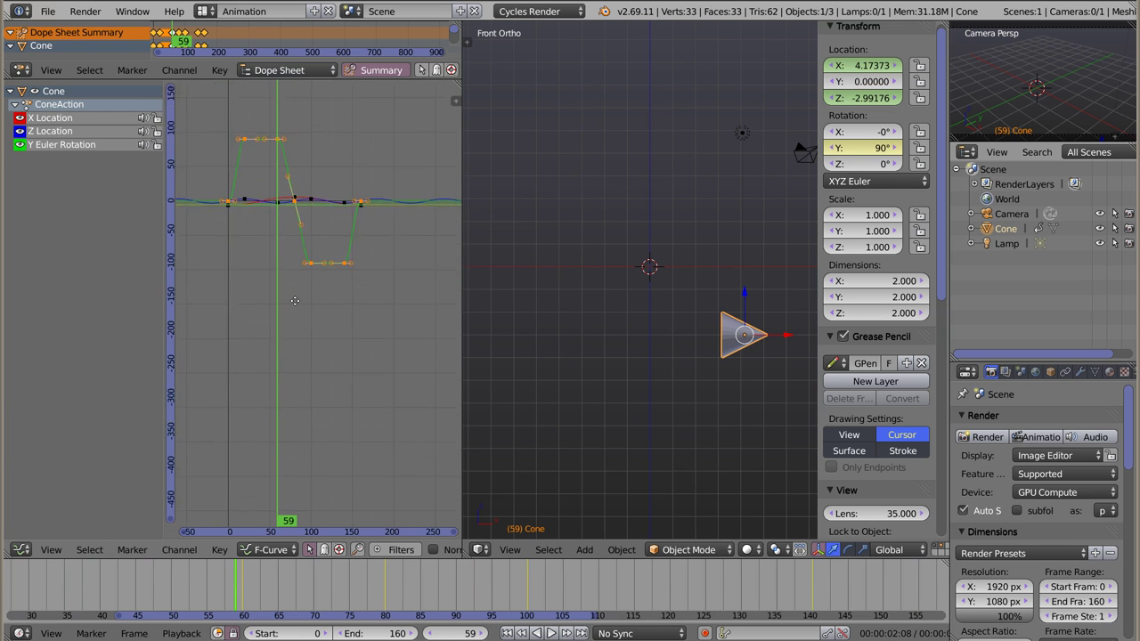
# - Step between frames 58 and 60 to line up with the 90° rotation keyframe
pyautogui.scroll(2, 287, 167)
pyautogui.scroll(1, 279, 162)
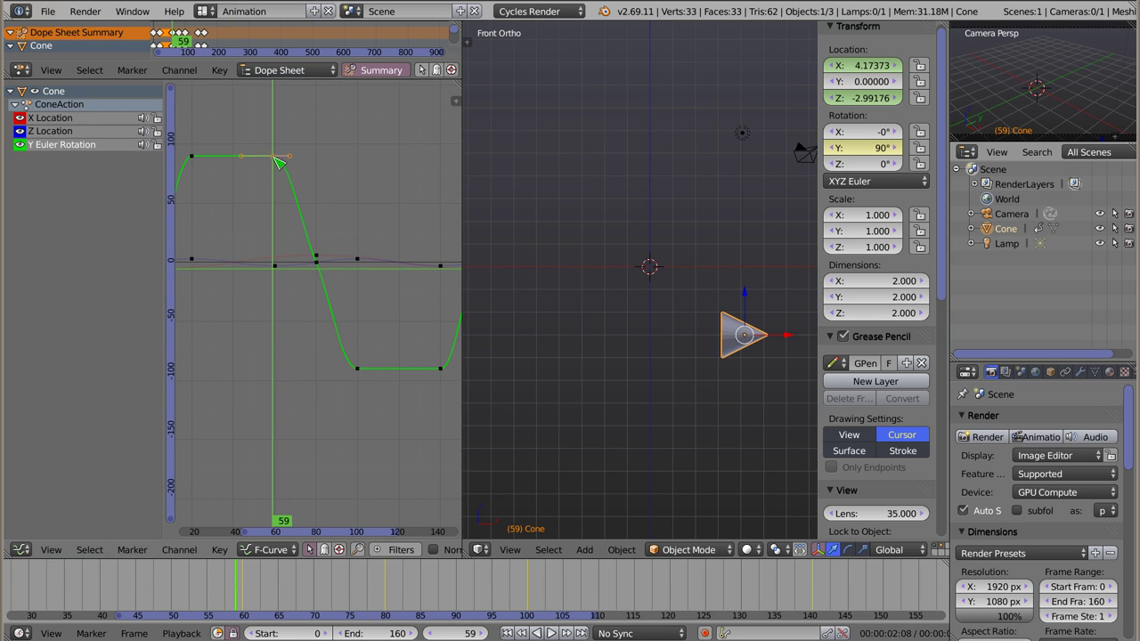
pyautogui.click(276, 204)
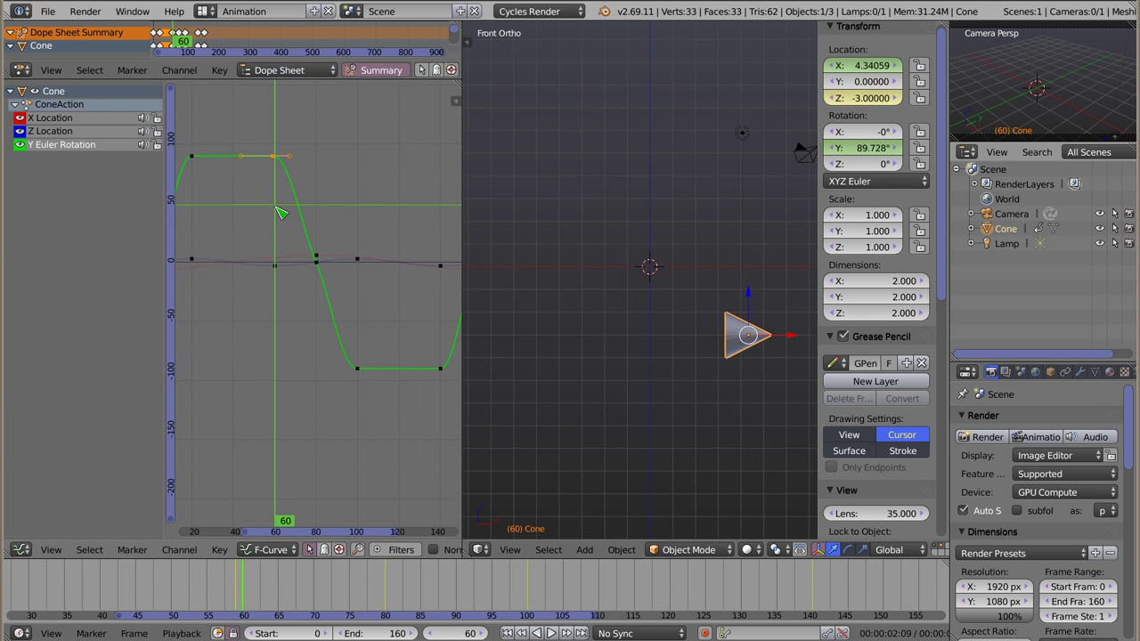
pyautogui.press('Left')
pyautogui.press('Right')
pyautogui.press('Left')
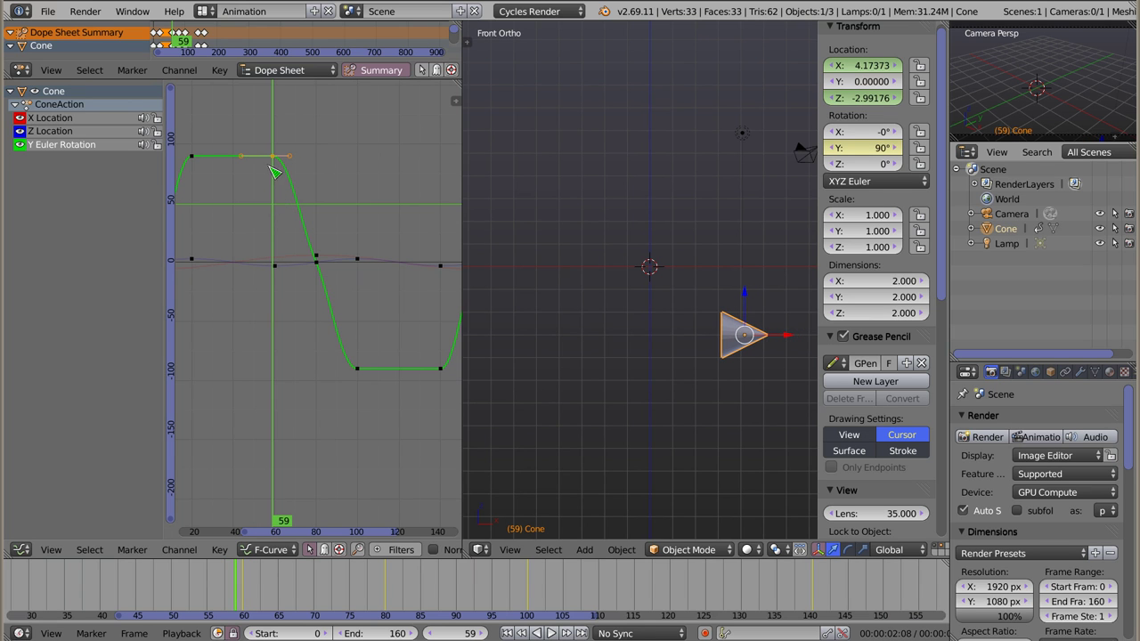
pyautogui.click(272, 173)
pyautogui.press('Right')
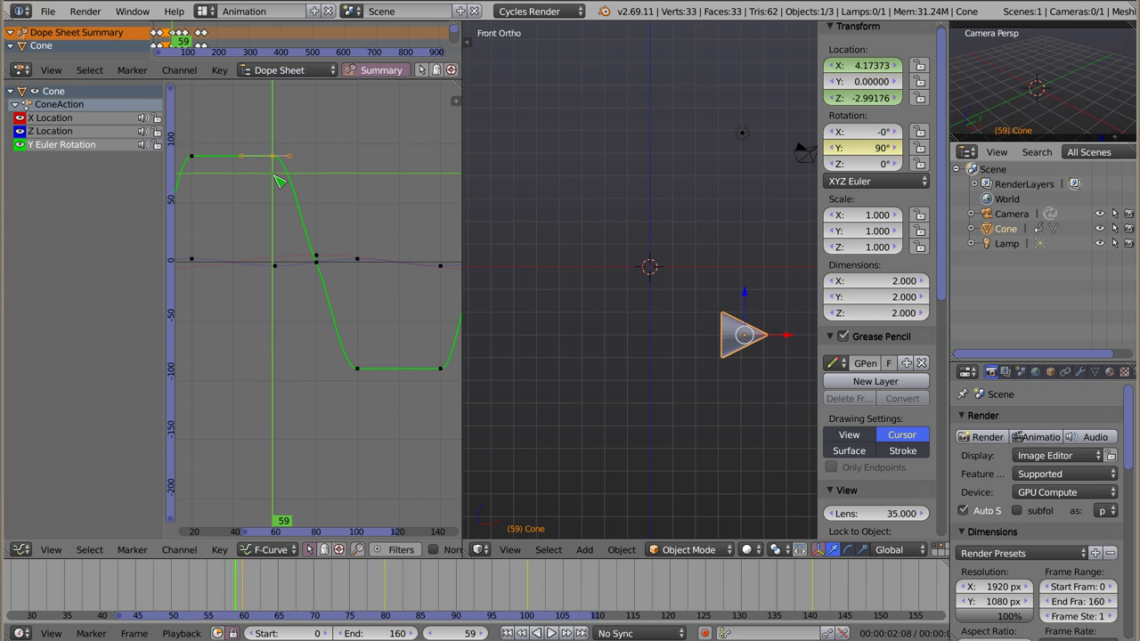
pyautogui.press('Left')
pyautogui.press('Left')
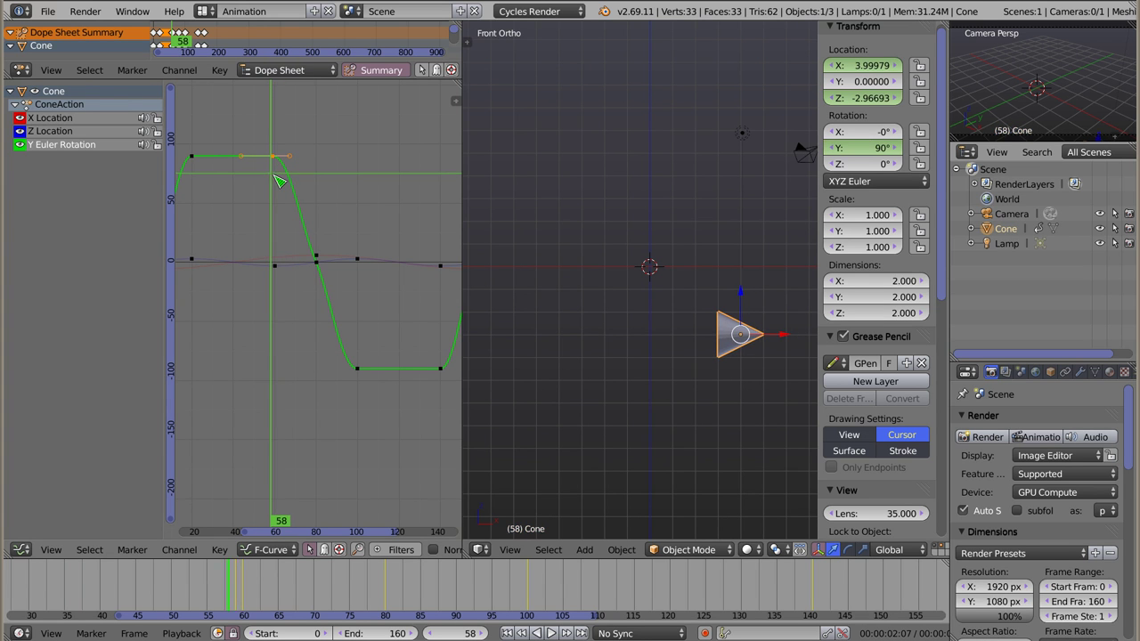
pyautogui.press('Right')
pyautogui.press('Right')
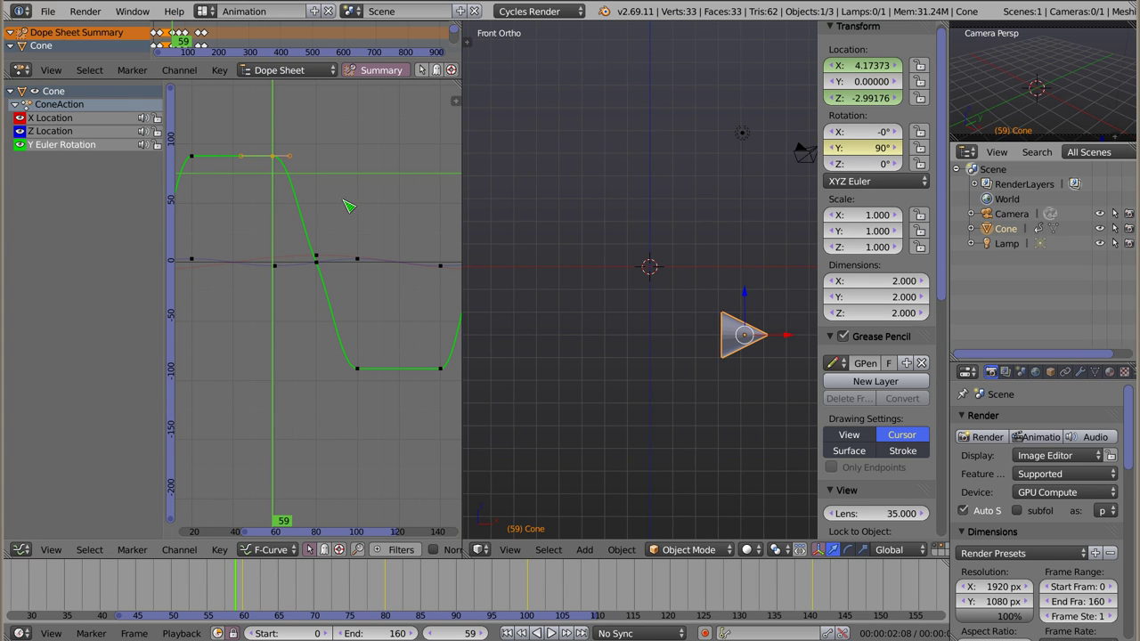
# - Slide the selected rotation keyframes in time to frame 60 and show their properties
pyautogui.press('g')
pyautogui.press('x')
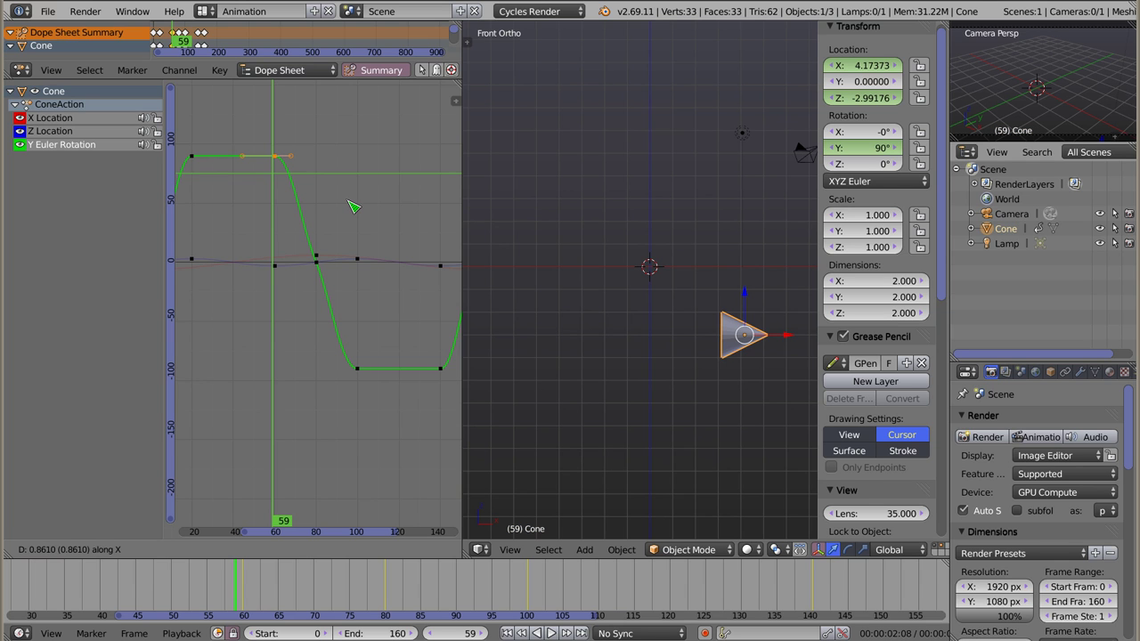
pyautogui.click(354, 208)
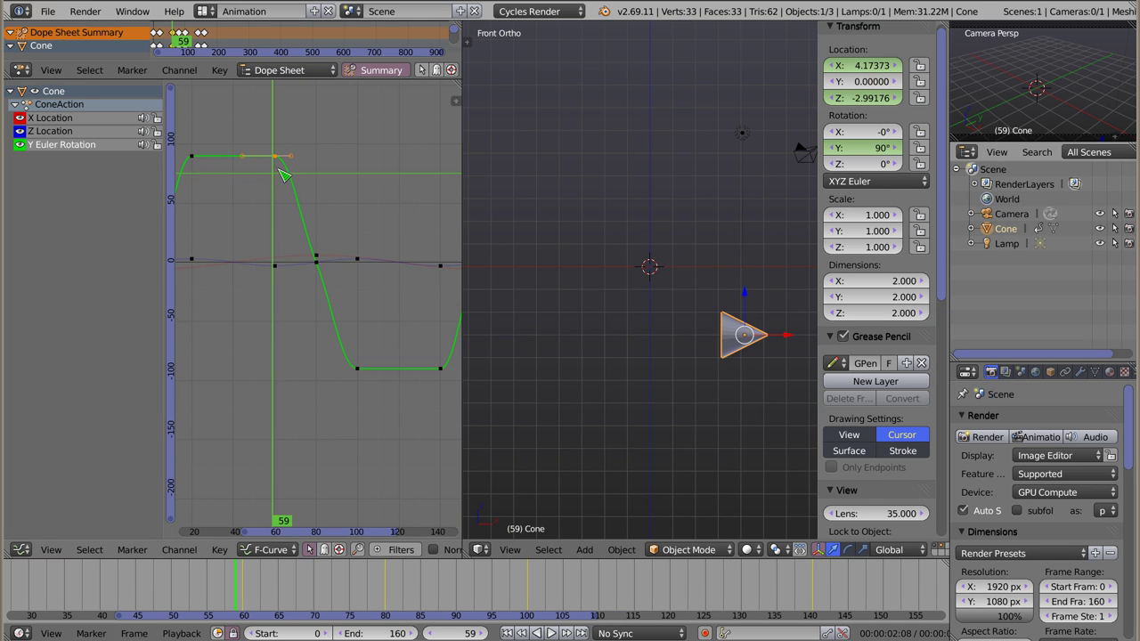
pyautogui.press('Right')
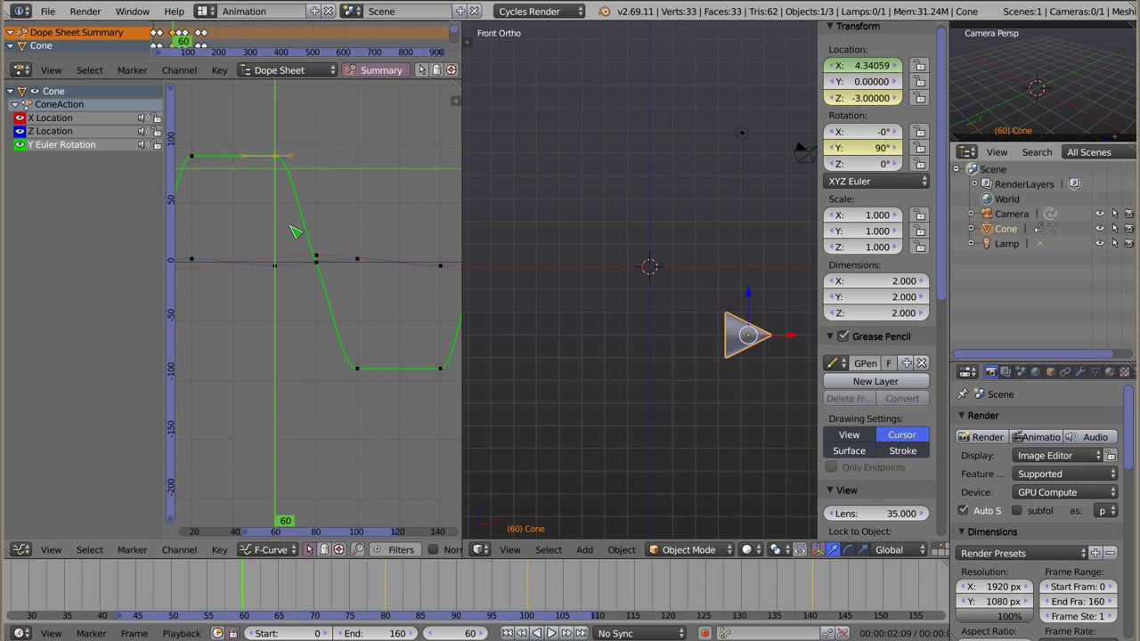
pyautogui.moveTo(279, 211); pyautogui.dragTo(239, 296, button='middle')
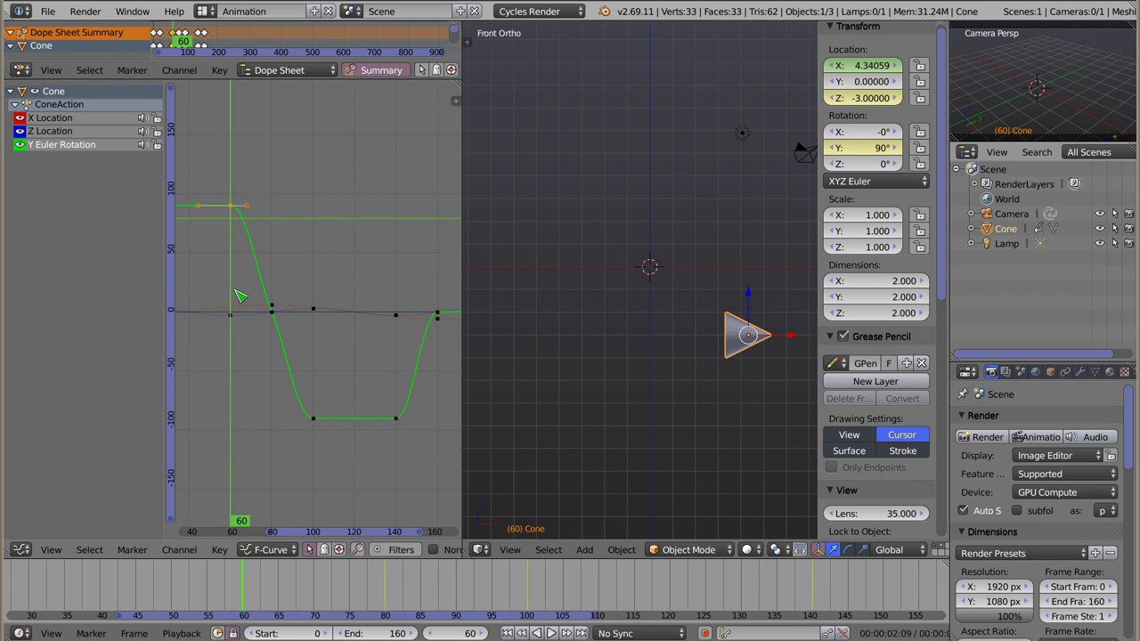
pyautogui.press('n')
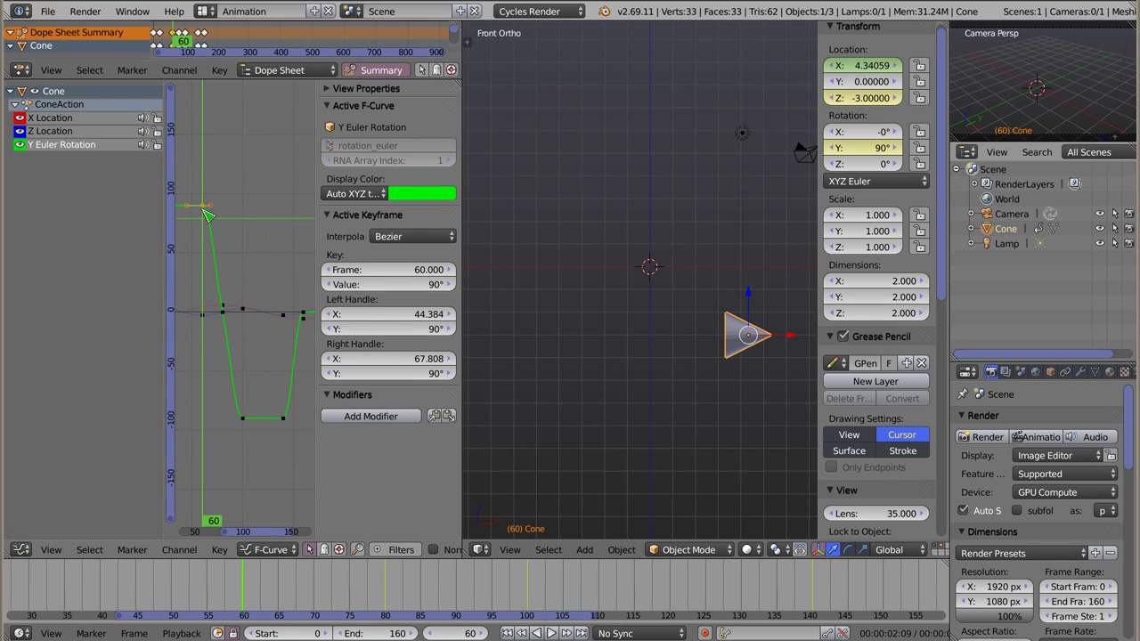
# - Nudge the active keyframe's frame up and back to 60, hide the sidebar, and play
pyautogui.click(452, 272)
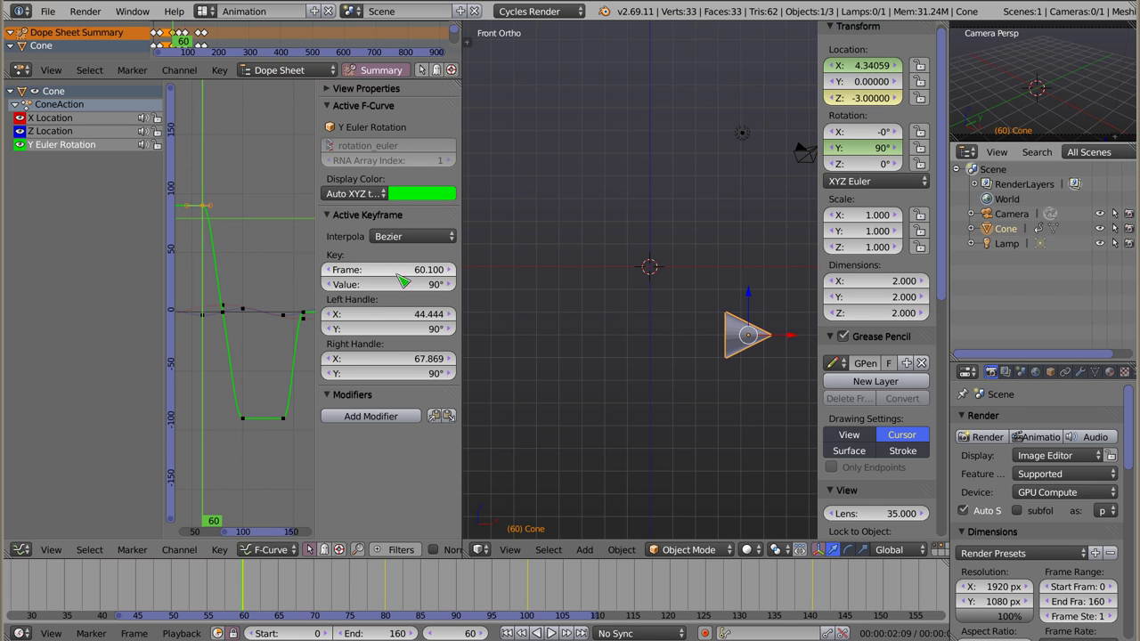
pyautogui.click(331, 272)
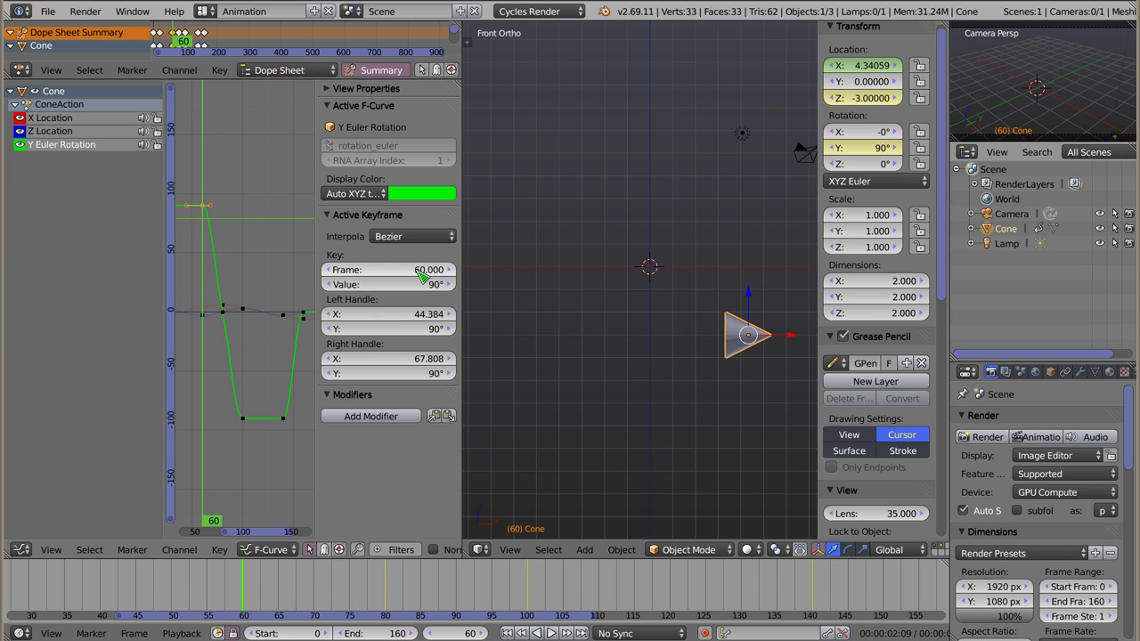
pyautogui.press('n')
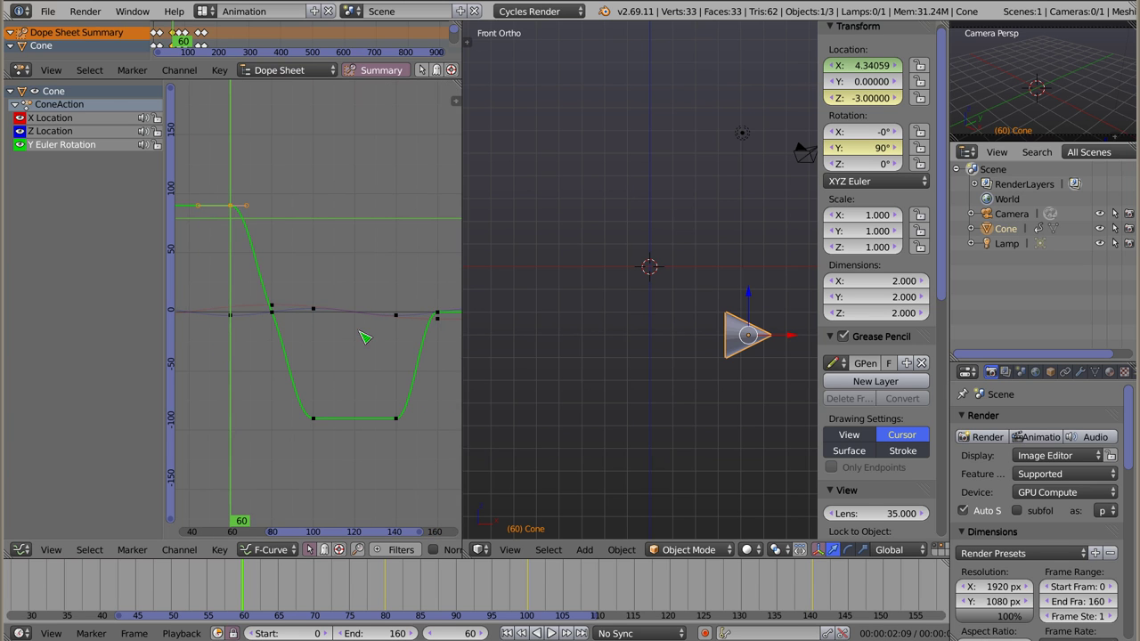
pyautogui.hotkey('alt', 'a')
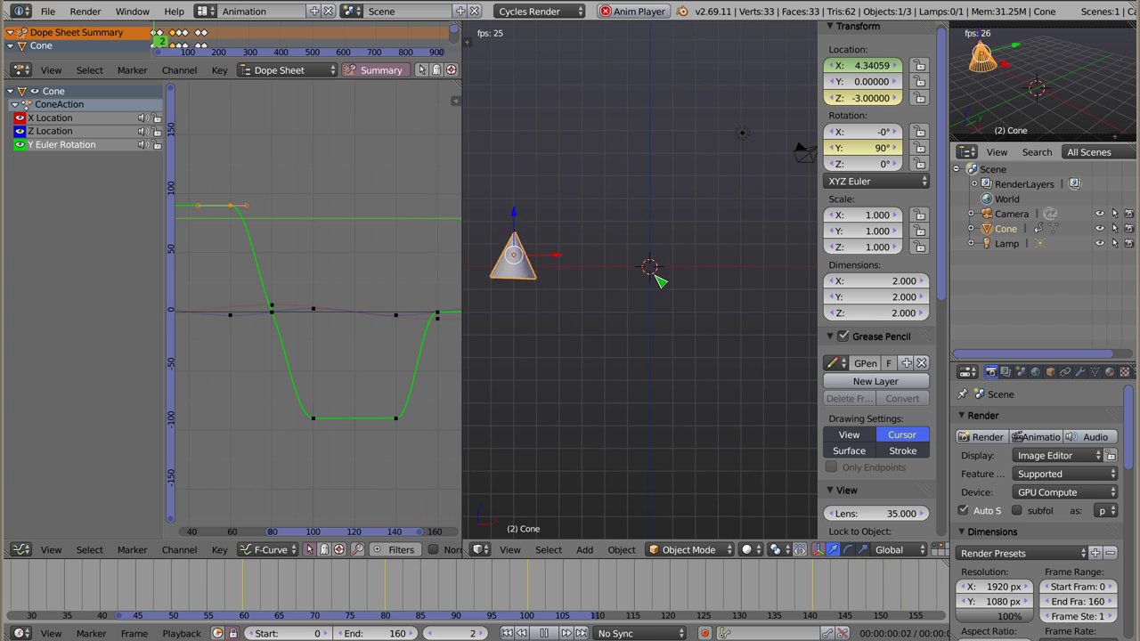
# - Stop playback, select all keyframes, and scrub from frame 0 to frame 40
pyautogui.press('Escape')
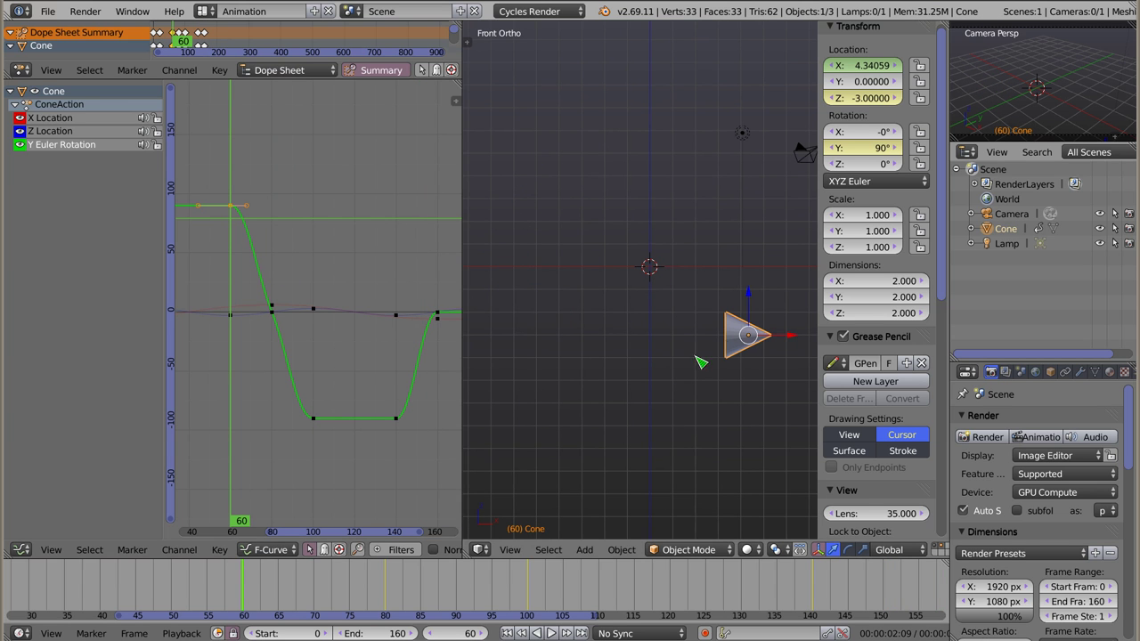
pyautogui.press('a')
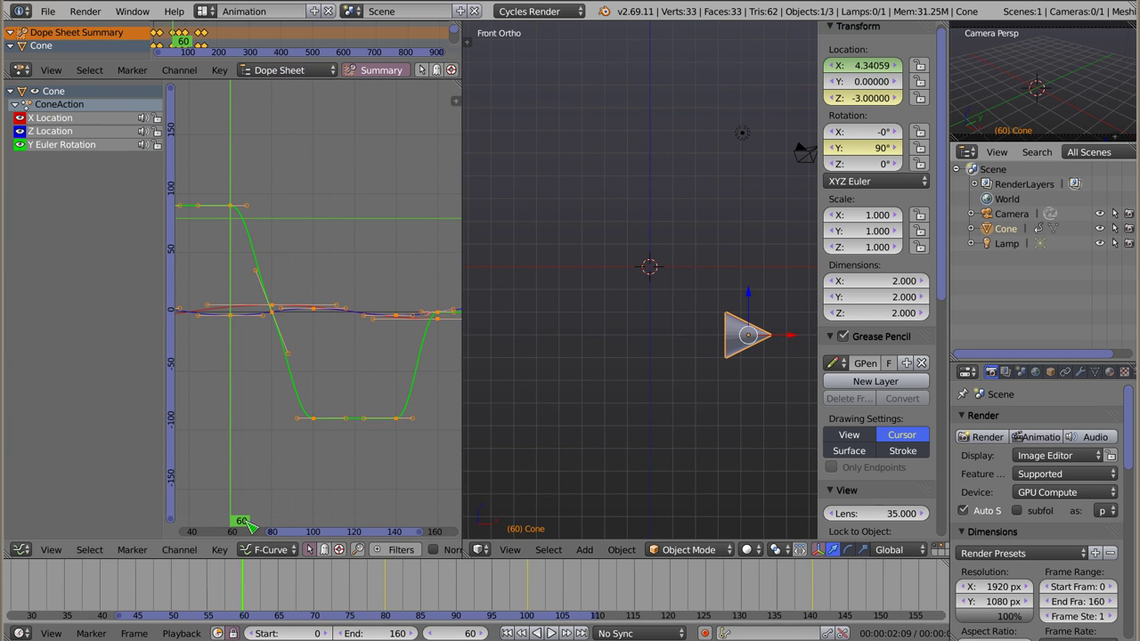
pyautogui.scroll(-3, 348, 588)
pyautogui.scroll(-2, 352, 583)
pyautogui.scroll(-1, 369, 580)
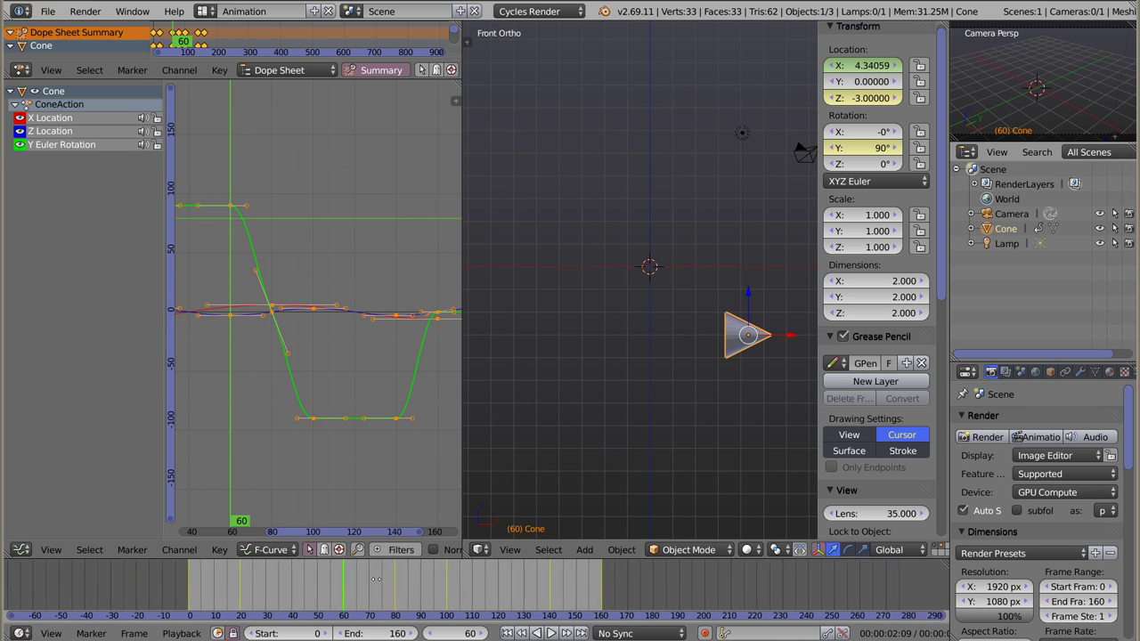
pyautogui.scroll(2, 379, 582)
pyautogui.keyDown('ctrl'); pyautogui.hscroll(-1, 381, 580); pyautogui.keyUp('ctrl')
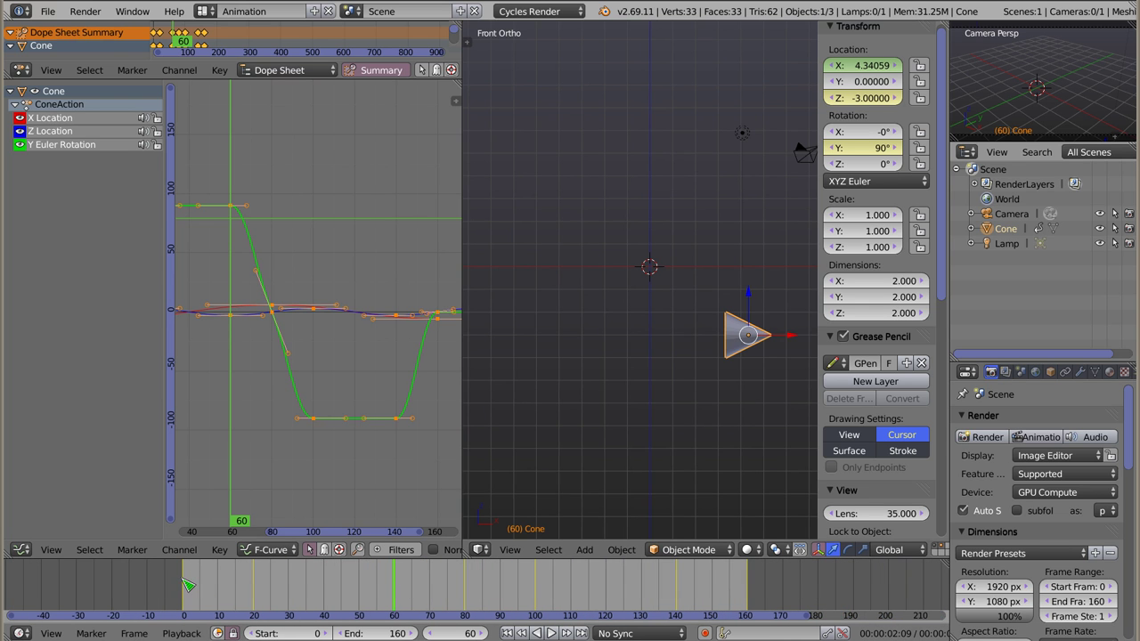
pyautogui.click(184, 581)
pyautogui.moveTo(185, 584); pyautogui.dragTo(326, 590)
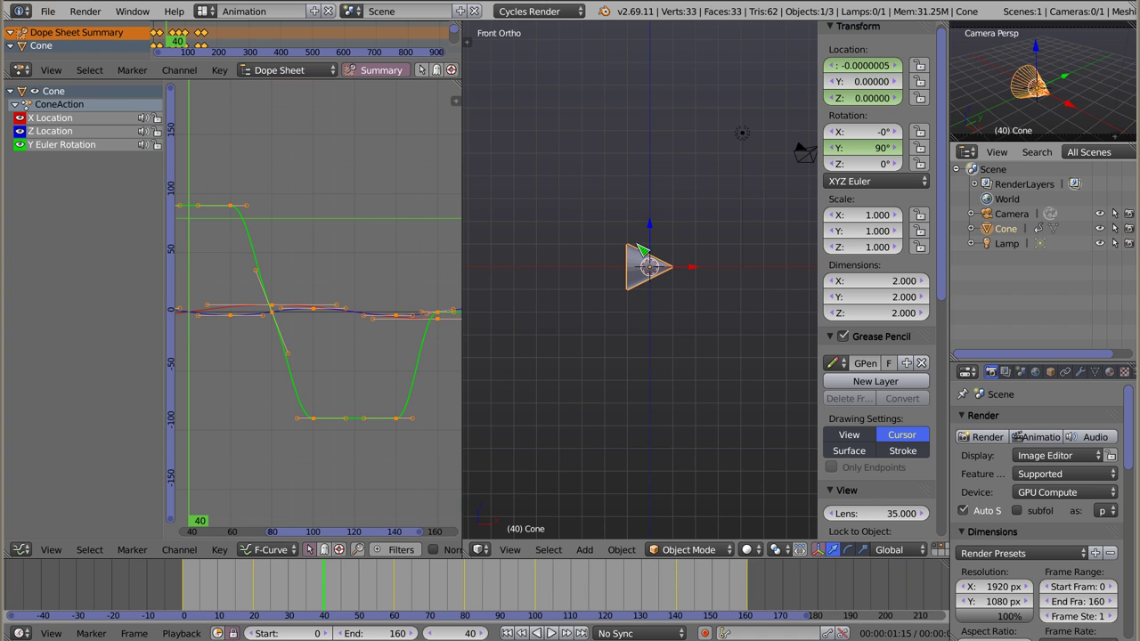
# - Rotate the cone an extra 45° to 135° on Y and erase the stray grease-pencil mark
pyautogui.press('r')
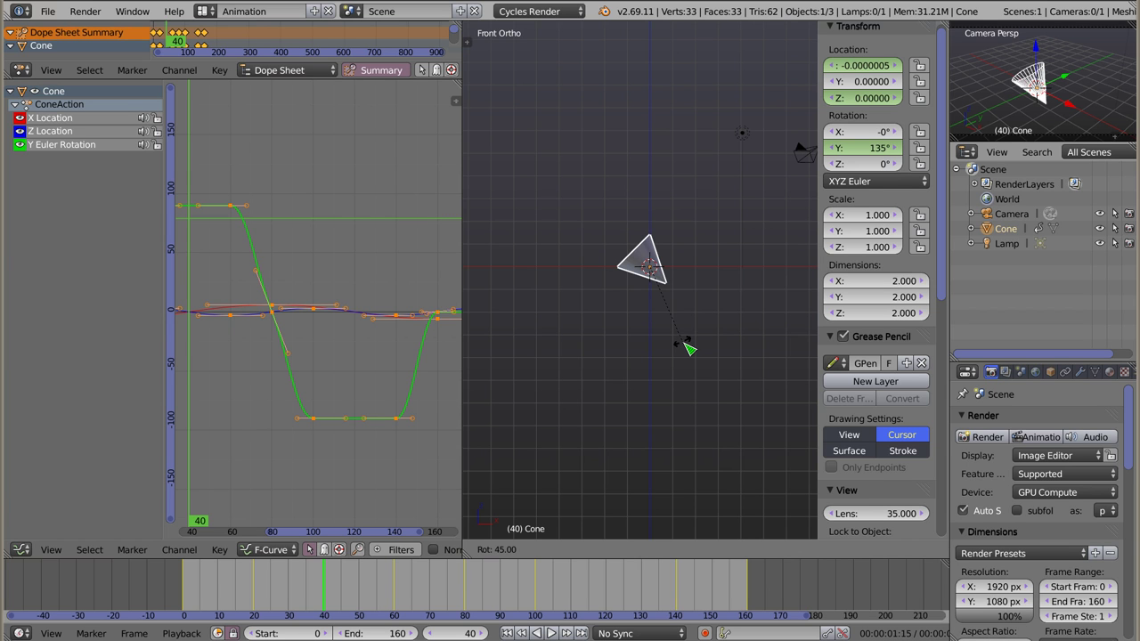
pyautogui.click(687, 345)
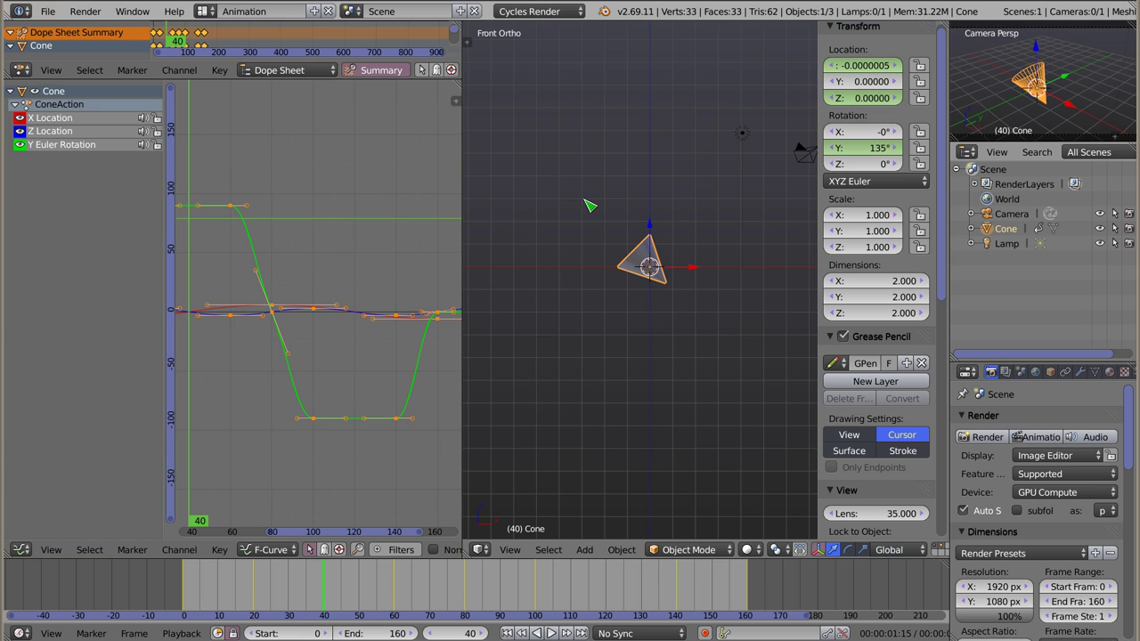
pyautogui.click(583, 199)
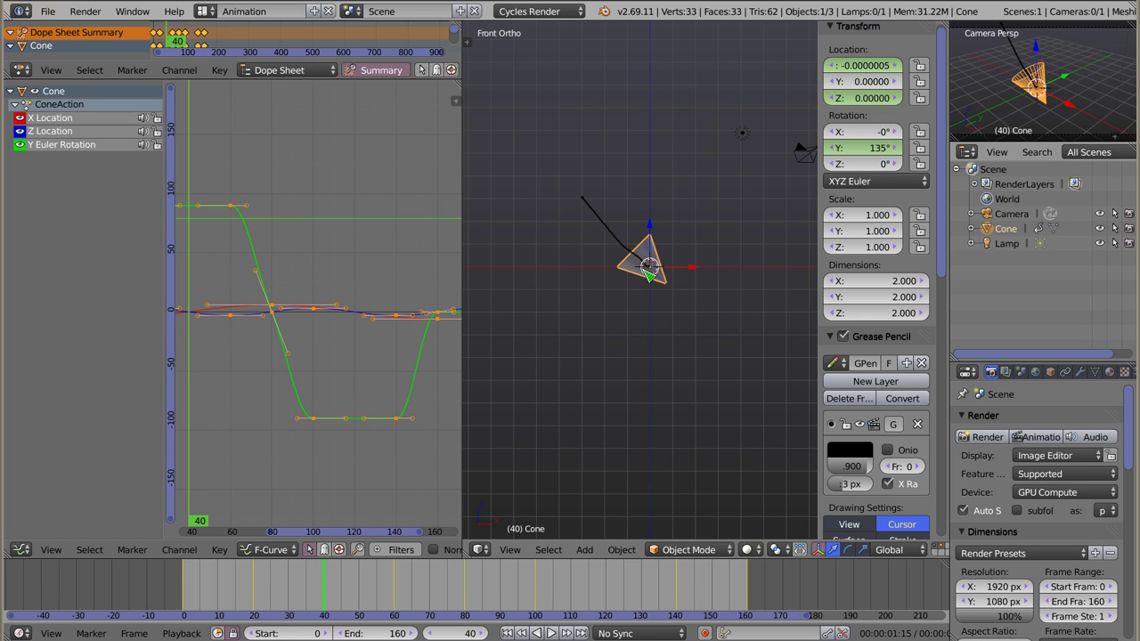
pyautogui.moveTo(583, 199); pyautogui.dragTo(664, 282, button='right')
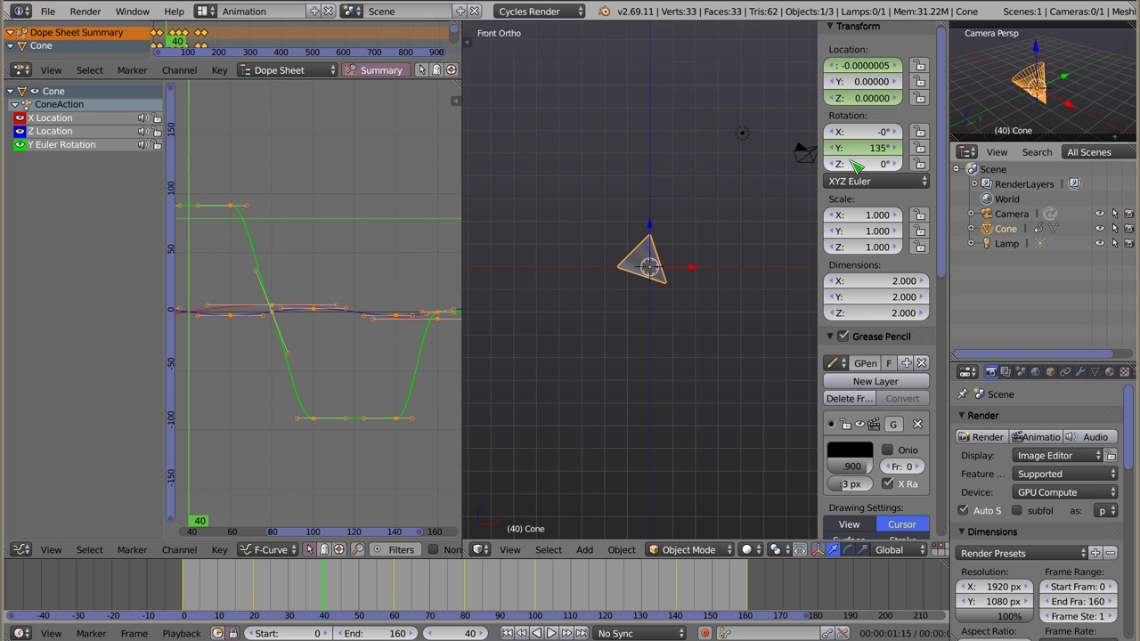
# - Key the cone's 135° Y rotation at frame 40 and scrub toward frame 120
pyautogui.press('i')
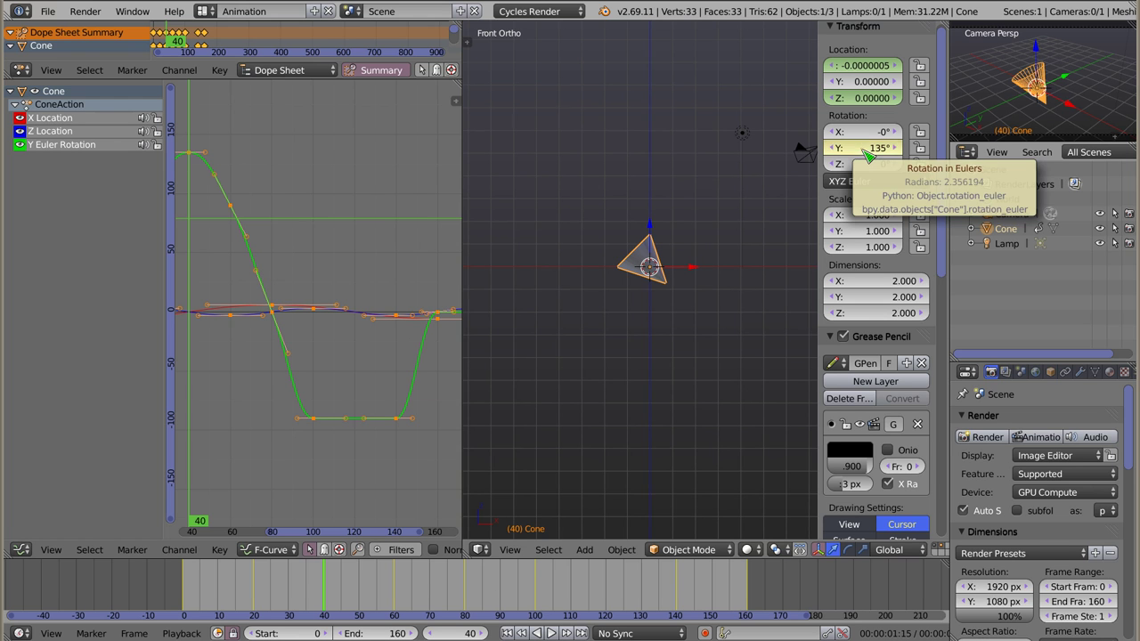
pyautogui.moveTo(327, 596); pyautogui.dragTo(481, 583)
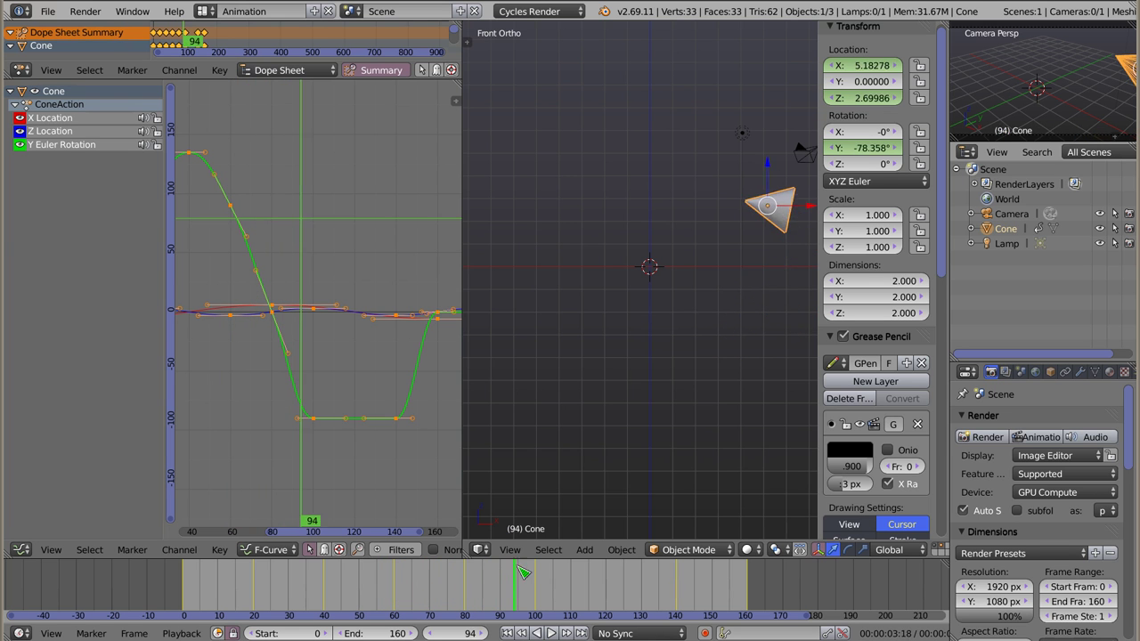
pyautogui.moveTo(481, 584)
pyautogui.mouseDown()
pyautogui.moveTo(541, 621)
pyautogui.moveTo(609, 616)
pyautogui.mouseUp()
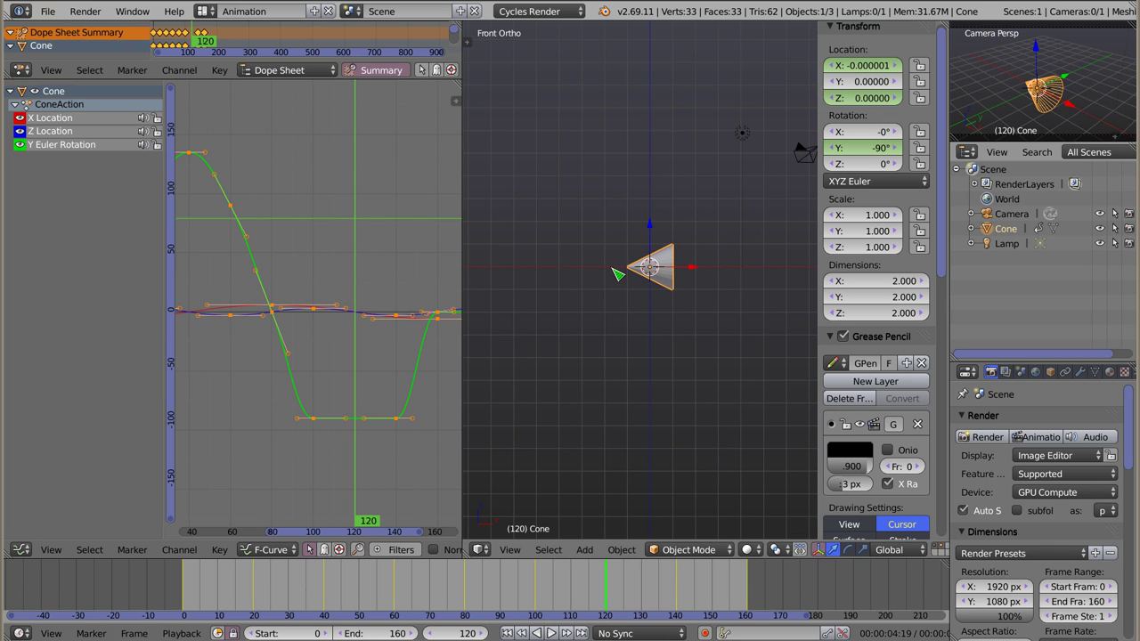
# - Key a -135° Y rotation at frame 120 and play the animation from the start
pyautogui.press('r')
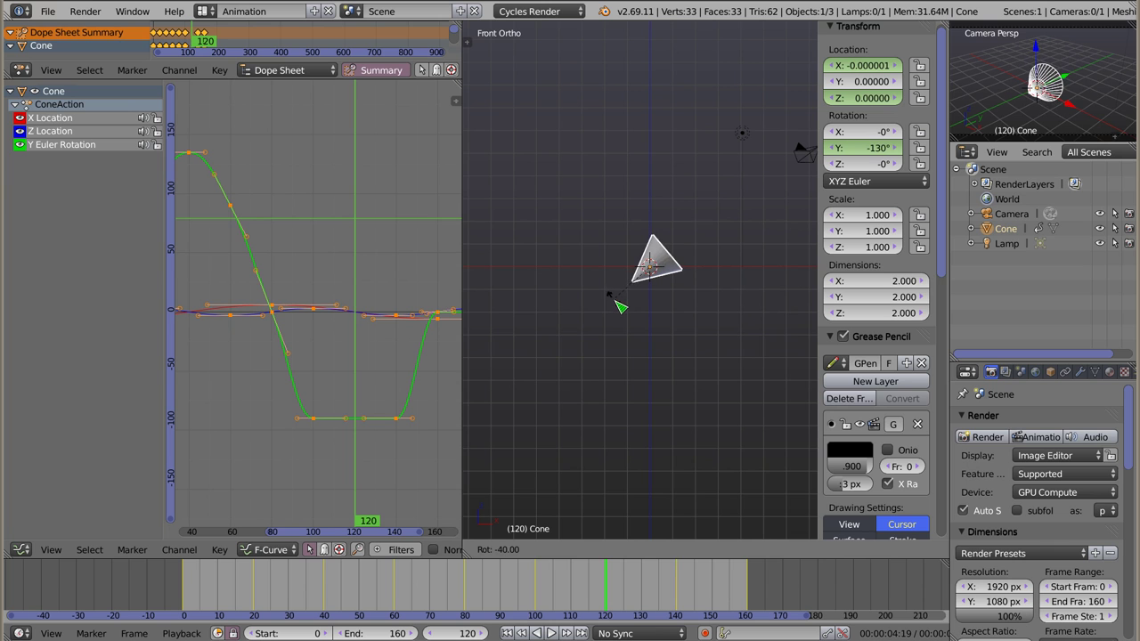
pyautogui.click(621, 310)
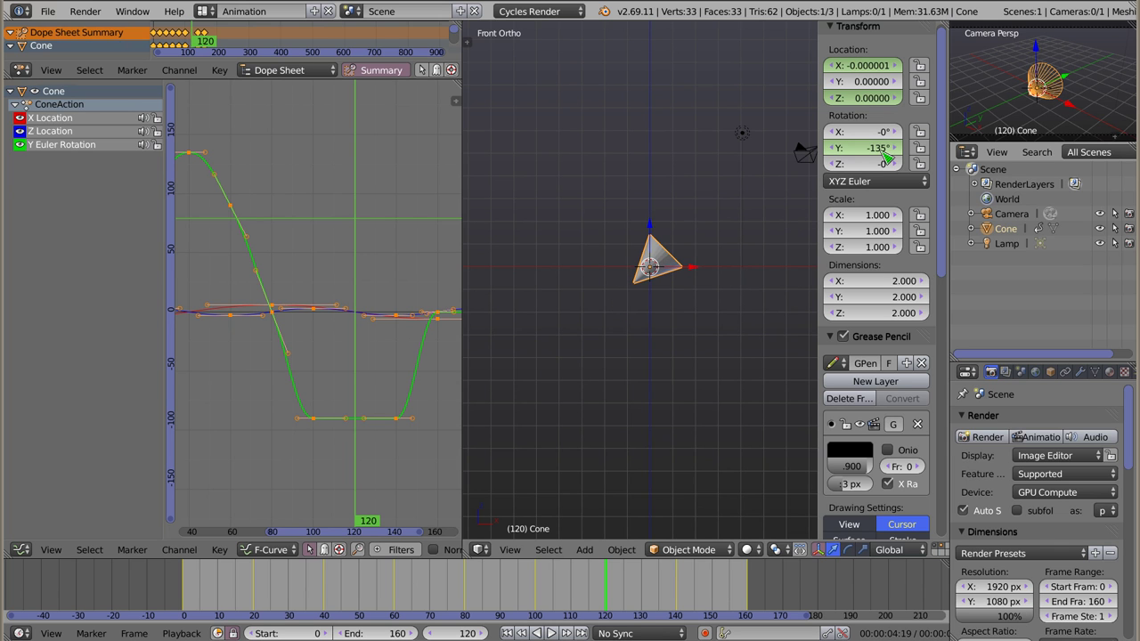
pyautogui.press('i')
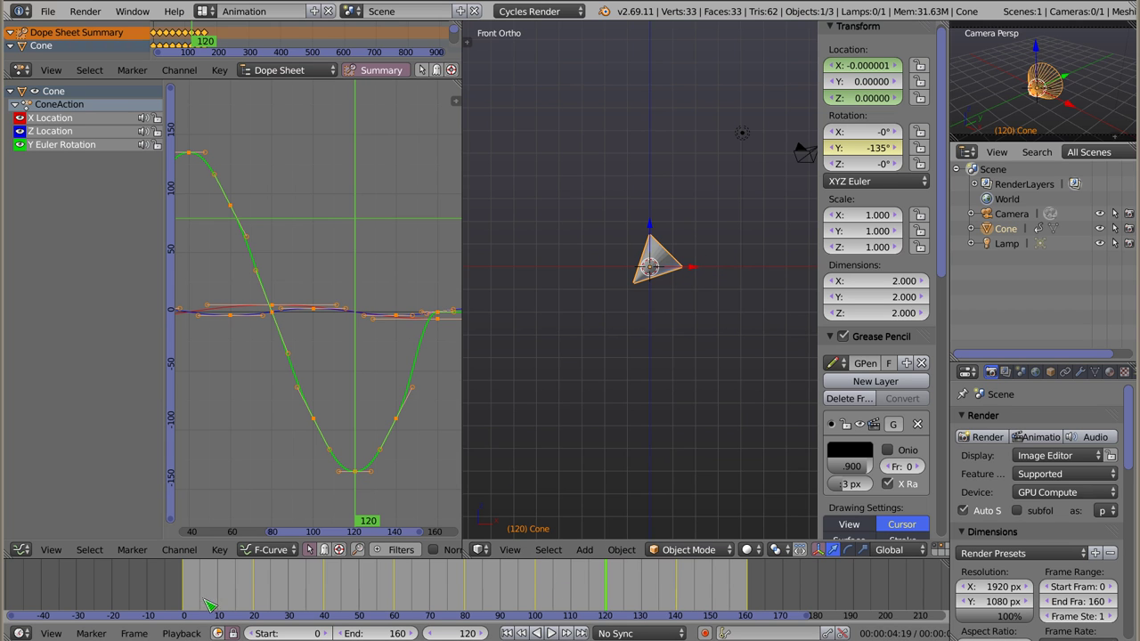
pyautogui.click(190, 592)
pyautogui.hotkey('alt', 'a')
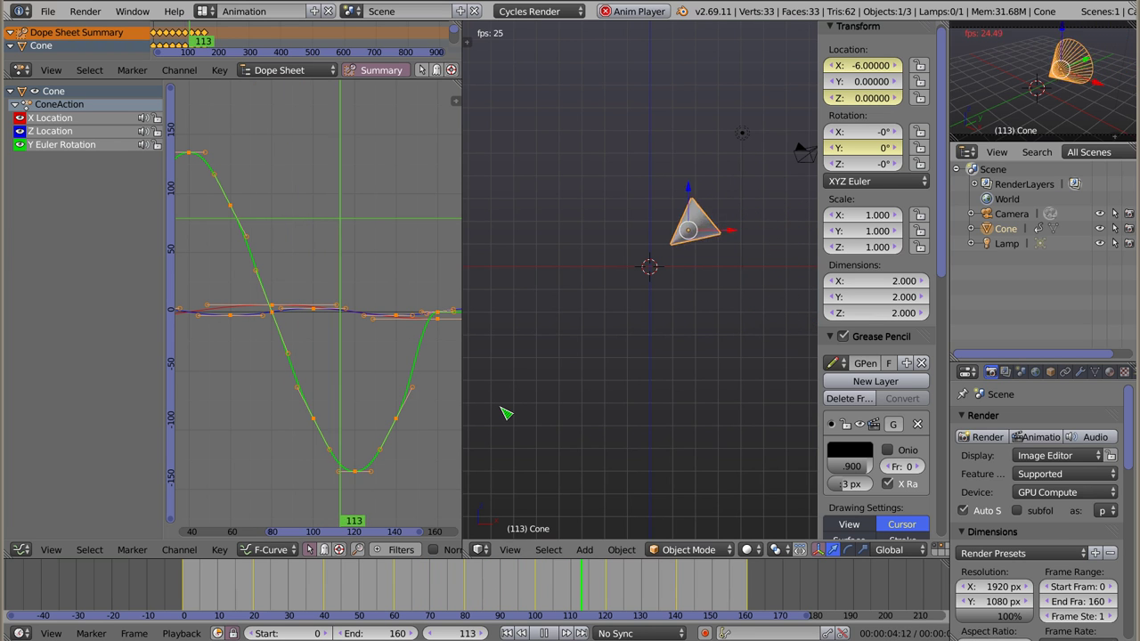
# - Slim the cone to 0.445 scale on X and Y, keeping Z at 1, then replay and reset
pyautogui.press('Escape')
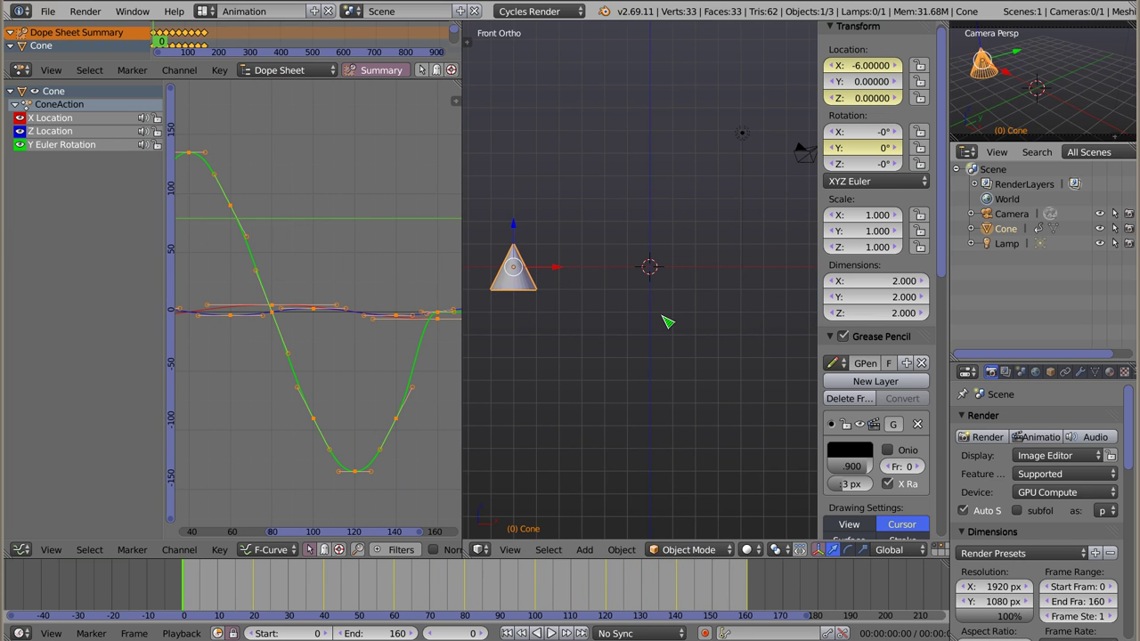
pyautogui.press('s')
pyautogui.hotkey('shift', 'z')
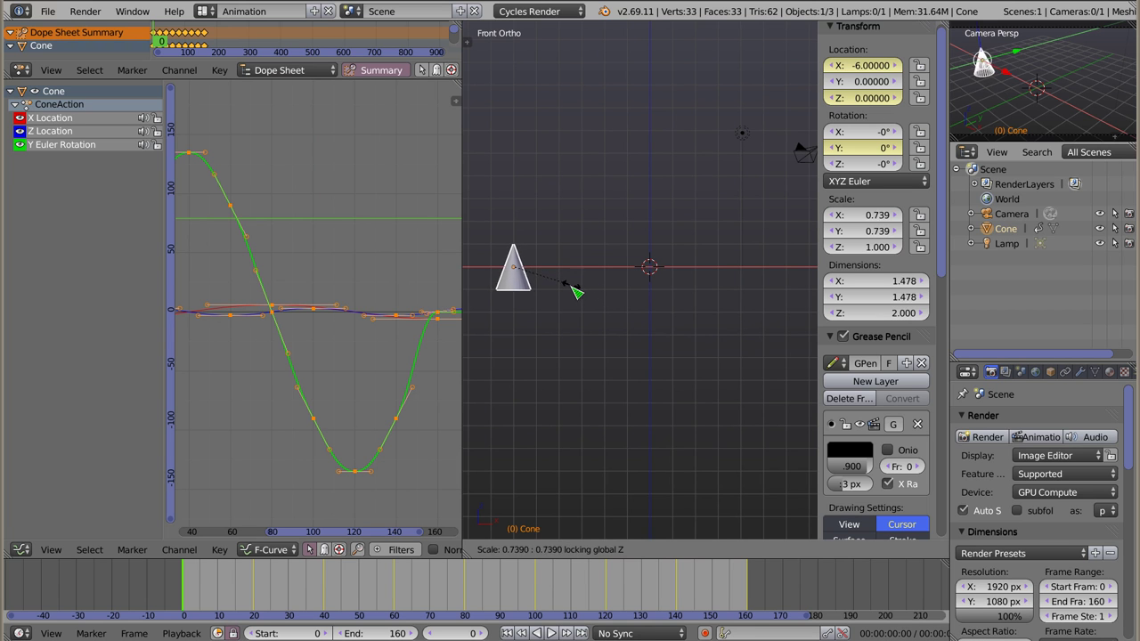
pyautogui.click(553, 290)
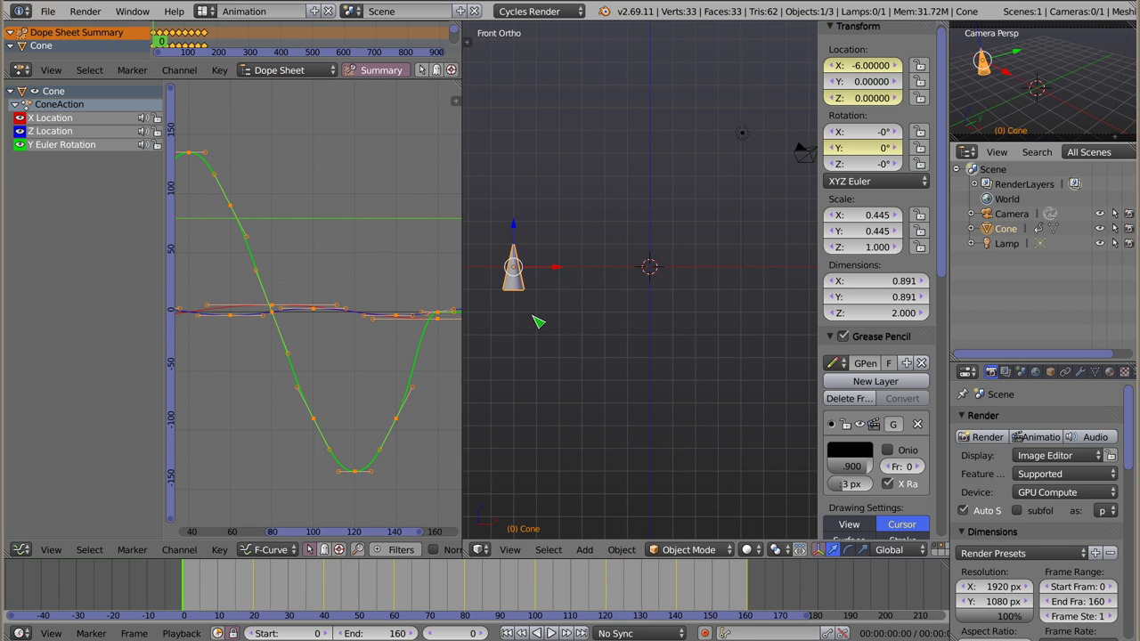
pyautogui.hotkey('alt', 'a')
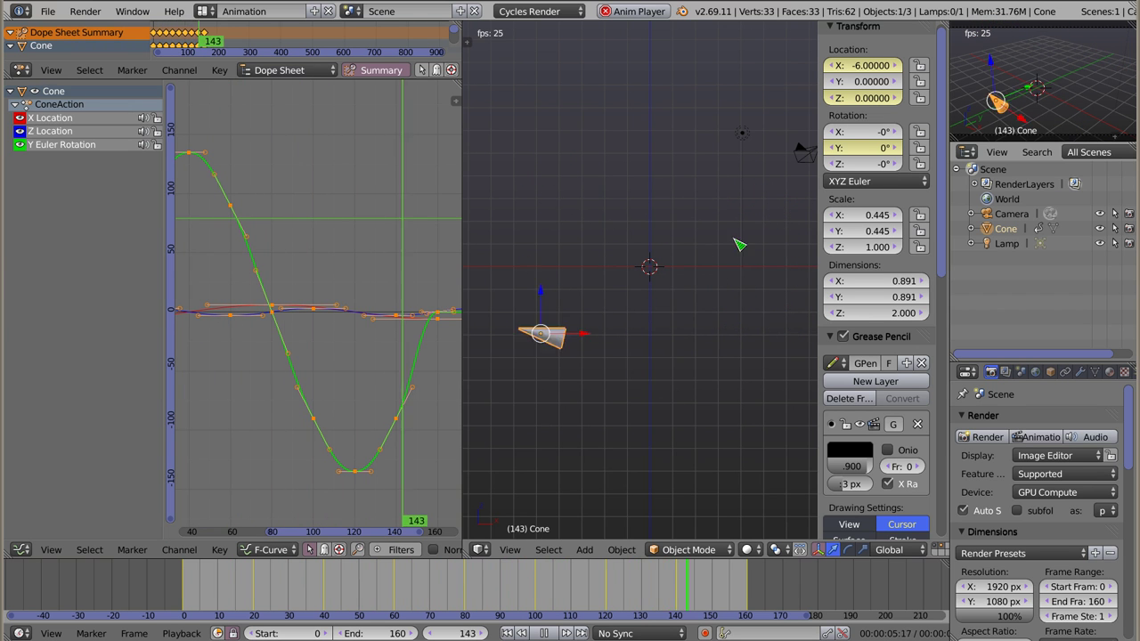
pyautogui.press('Escape')
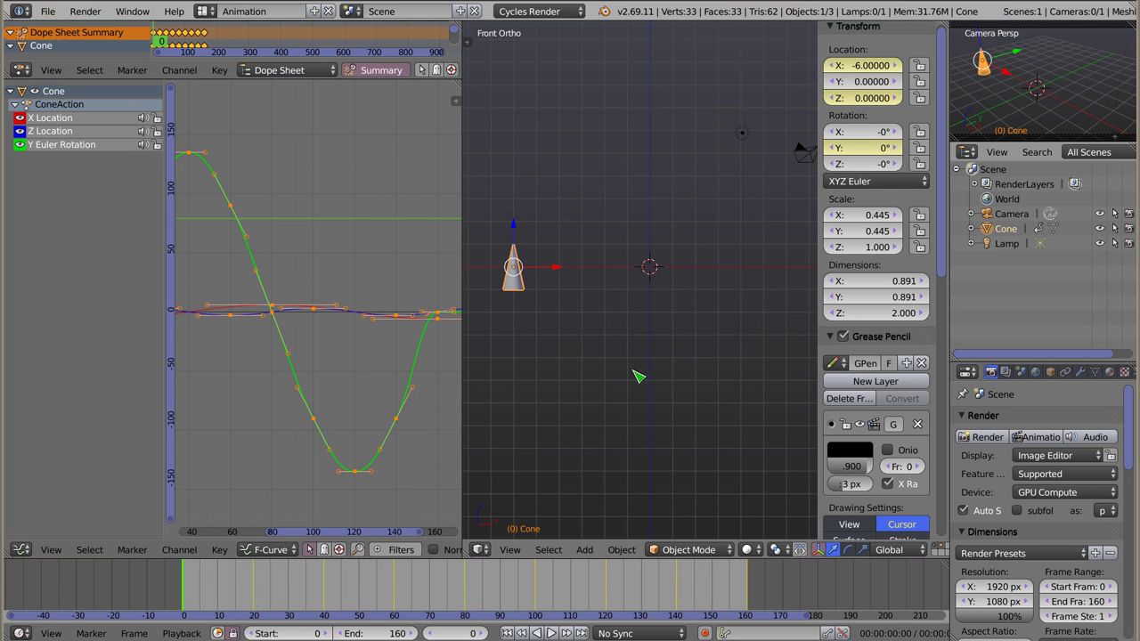
# - Delete the extra keyframes from the Y Euler Rotation curve
pyautogui.moveTo(328, 317)
pyautogui.mouseDown(button='middle')
pyautogui.moveTo(394, 311)
pyautogui.moveTo(381, 259)
pyautogui.mouseUp(button='middle')
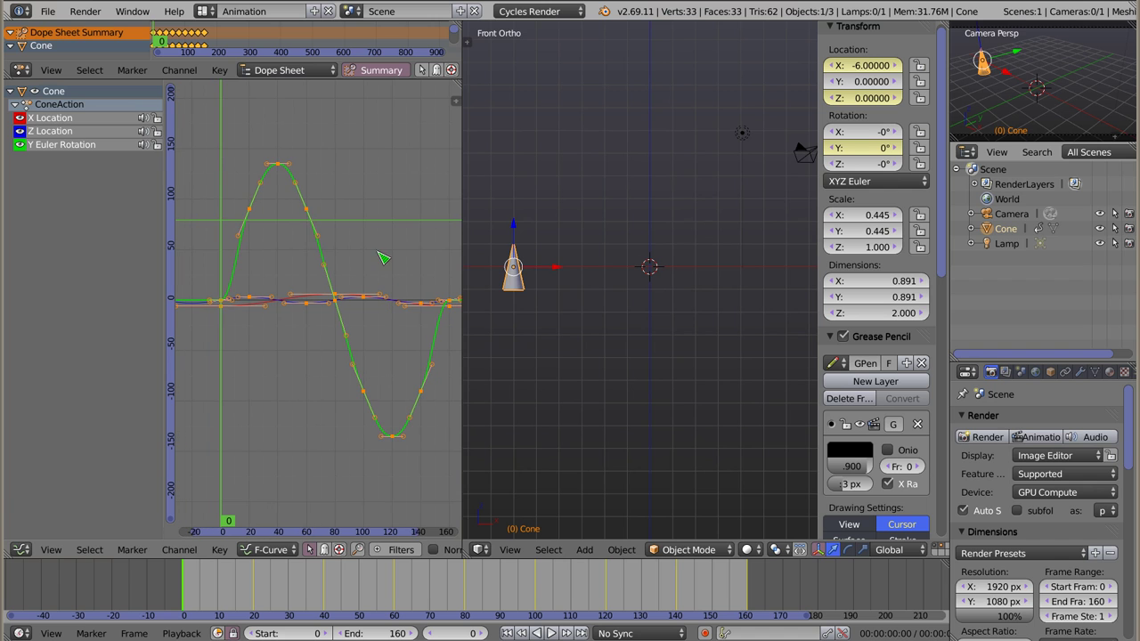
pyautogui.rightClick(254, 213)
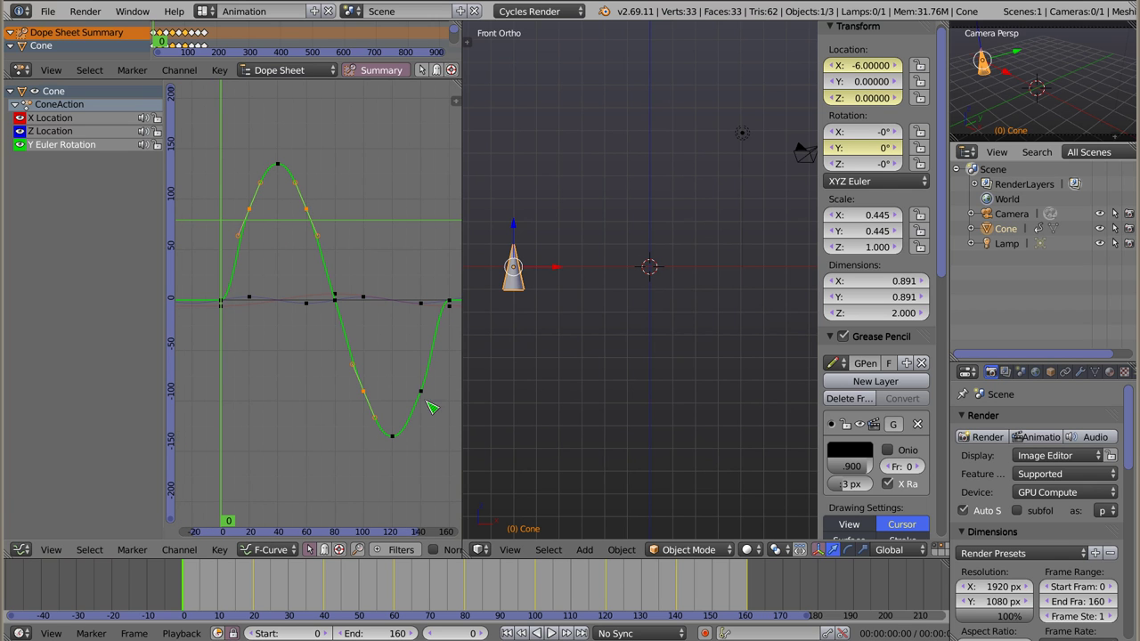
pyautogui.press('x')
pyautogui.click(380, 351)
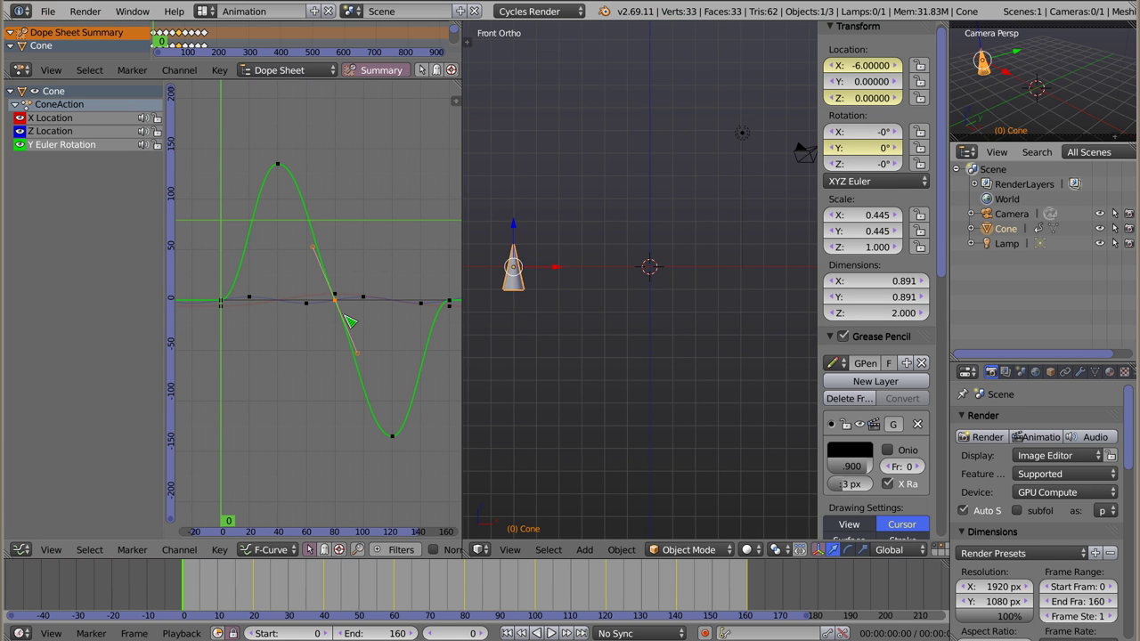
pyautogui.press('x')
pyautogui.click(398, 349)
# - Check the cone's tilt around frame 80, then play the animation
pyautogui.click(336, 302)
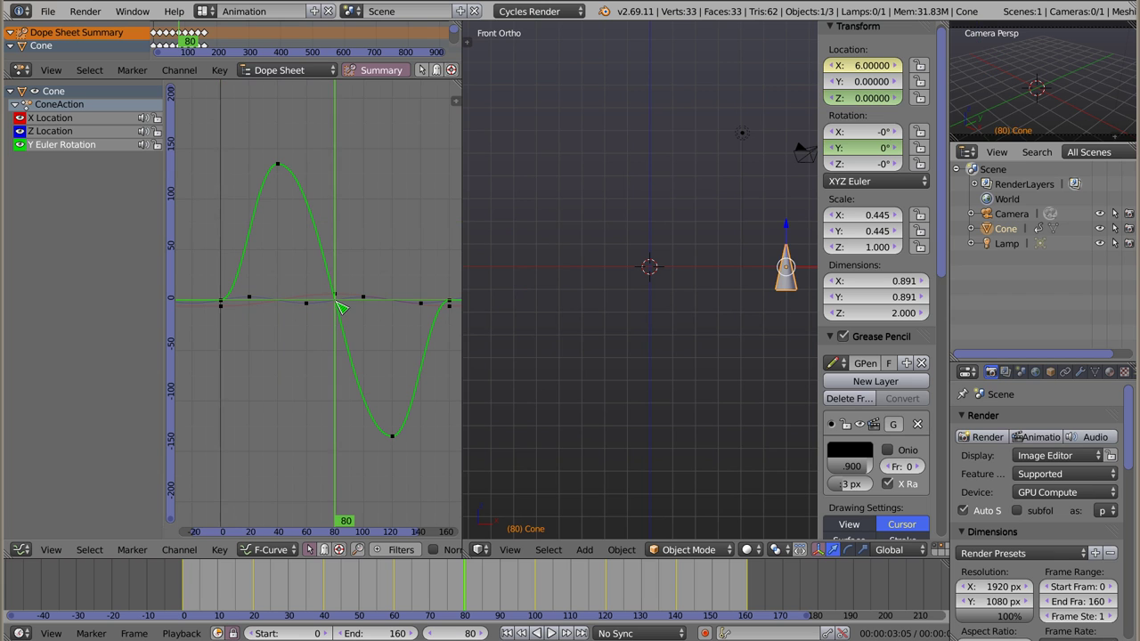
pyautogui.keyDown('shift'); pyautogui.moveTo(720, 308); pyautogui.dragTo(710, 306, button='middle'); pyautogui.keyUp('shift')
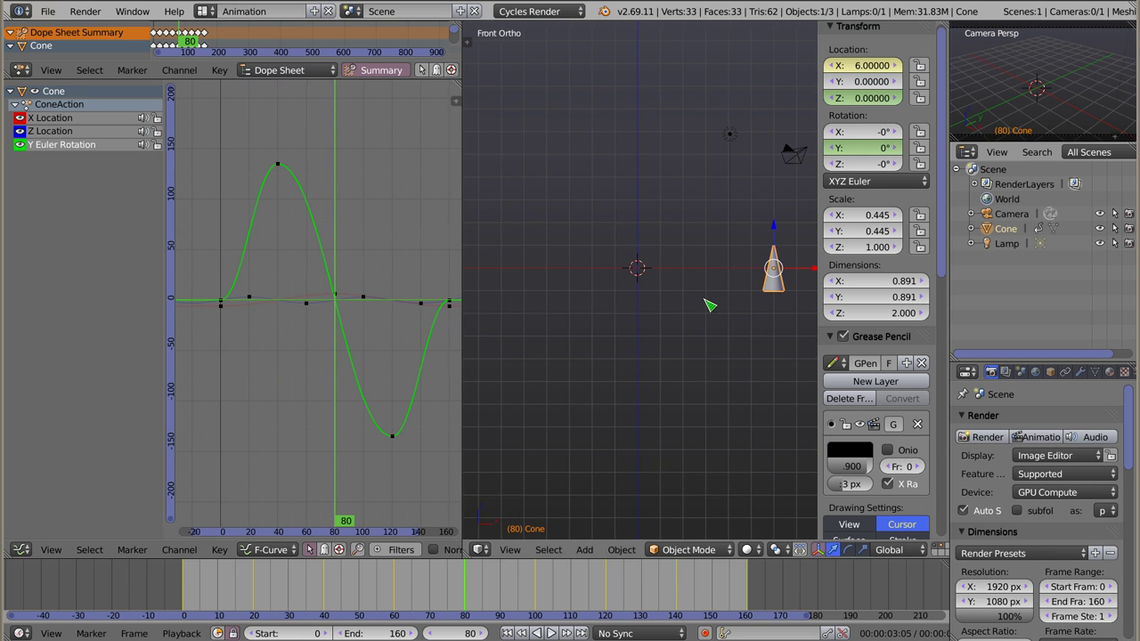
pyautogui.press('Left')
pyautogui.press('Left')
pyautogui.press('Left')
pyautogui.press('Right')
pyautogui.press('Right')
pyautogui.press('Right')
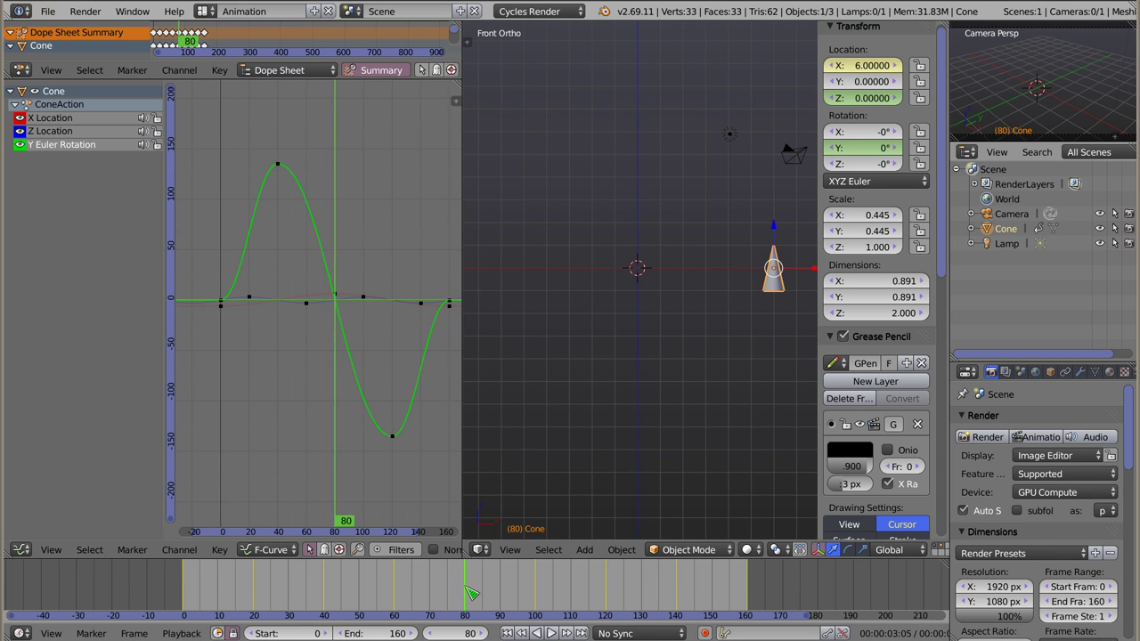
pyautogui.moveTo(472, 593)
pyautogui.mouseDown()
pyautogui.moveTo(491, 594)
pyautogui.moveTo(188, 597)
pyautogui.moveTo(184, 623)
pyautogui.mouseUp()
pyautogui.press('Left')
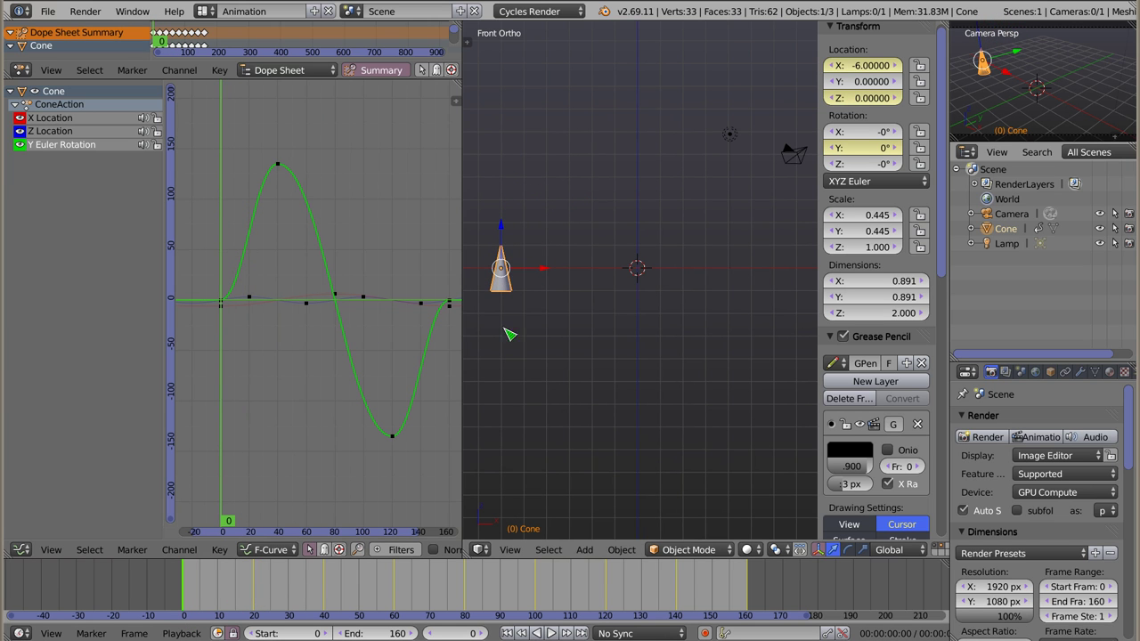
pyautogui.hotkey('alt', 'a')
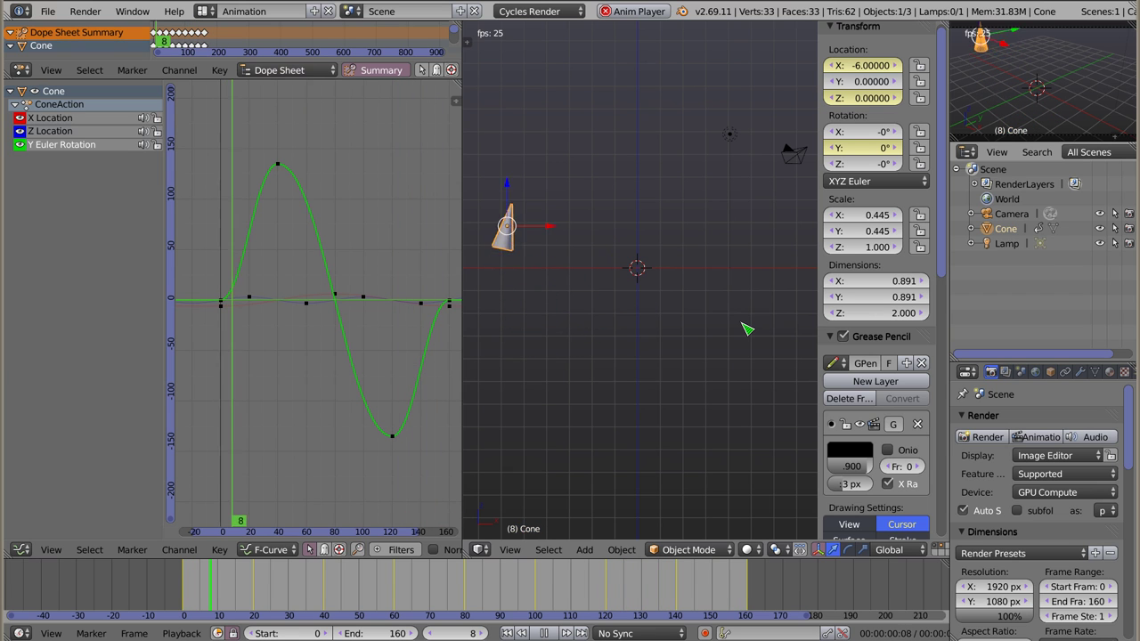
# - Make the Y Euler Rotation curve repeat cyclically with a Make Cyclic F-Modifier
pyautogui.press('Escape')
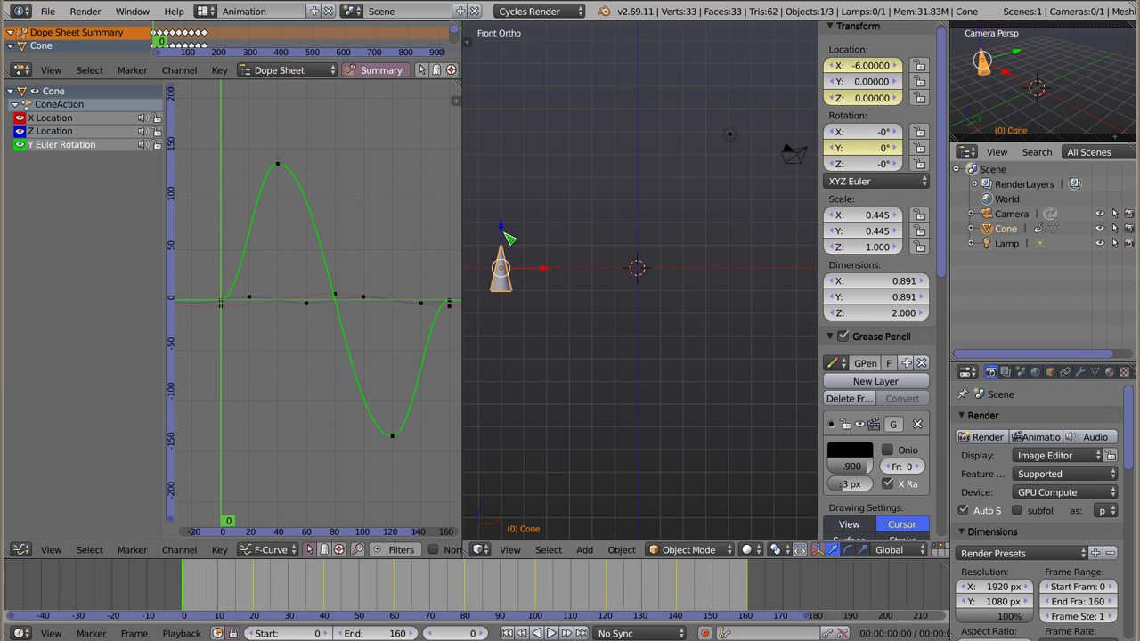
pyautogui.hotkey('shift', 'e')
pyautogui.click(280, 228)
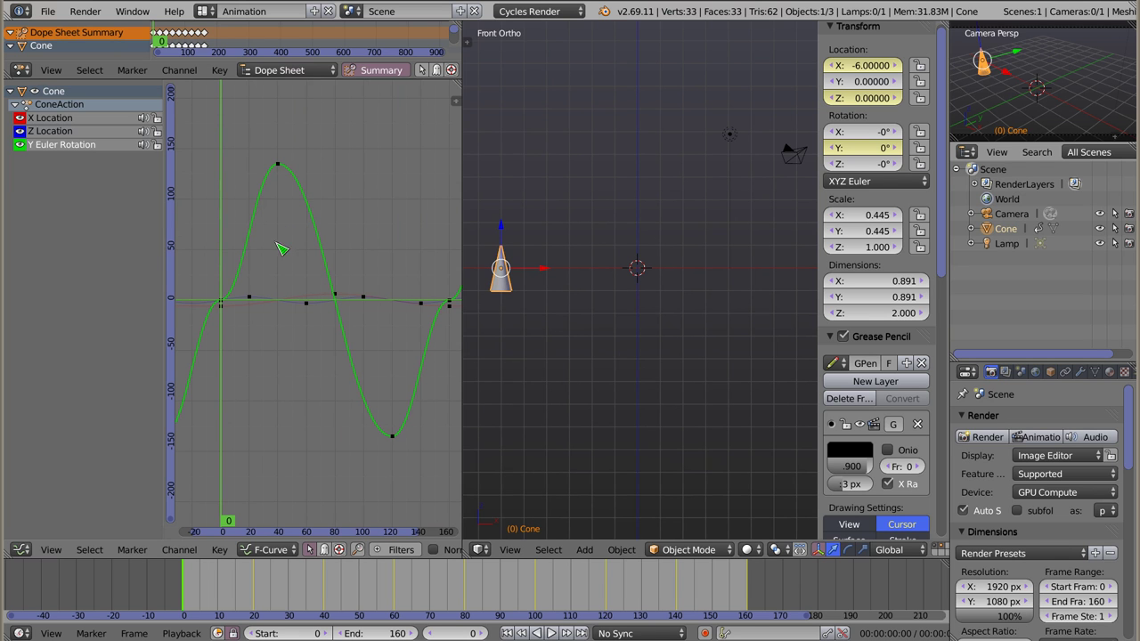
# - Reshape the rotation curve's handles, raising the first and lowering the one near frame 160
pyautogui.click(225, 303)
pyautogui.click(224, 303)
pyautogui.click(225, 303)
pyautogui.click(224, 303)
pyautogui.moveTo(249, 307); pyautogui.dragTo(239, 243, button='right')
pyautogui.moveTo(440, 298); pyautogui.dragTo(368, 291, button='middle')
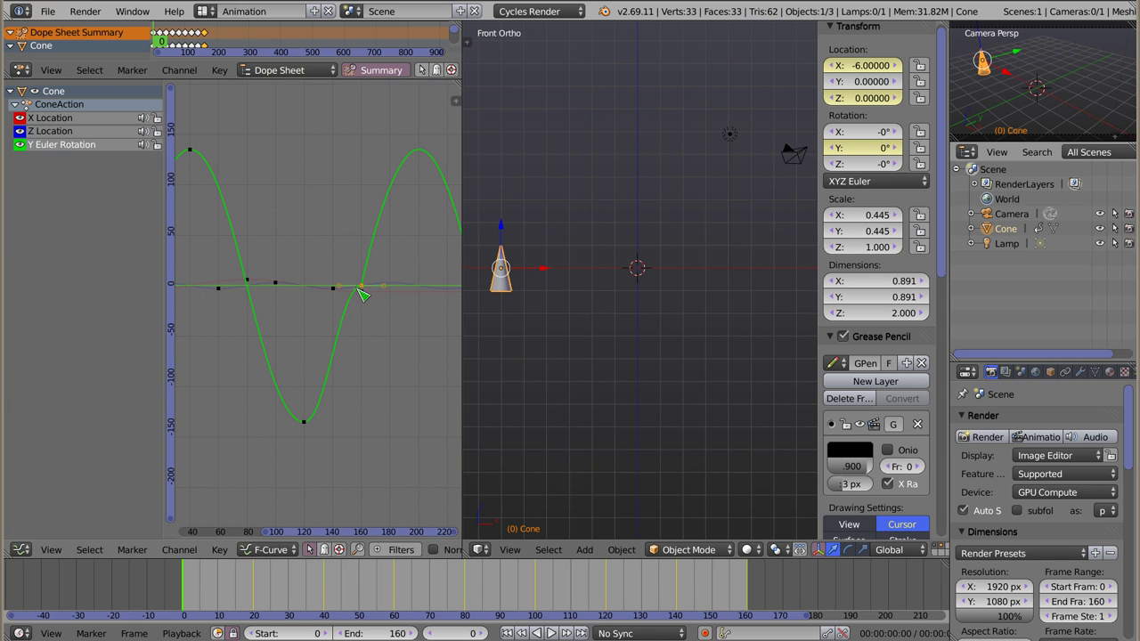
pyautogui.moveTo(346, 290); pyautogui.dragTo(346, 303, button='right')
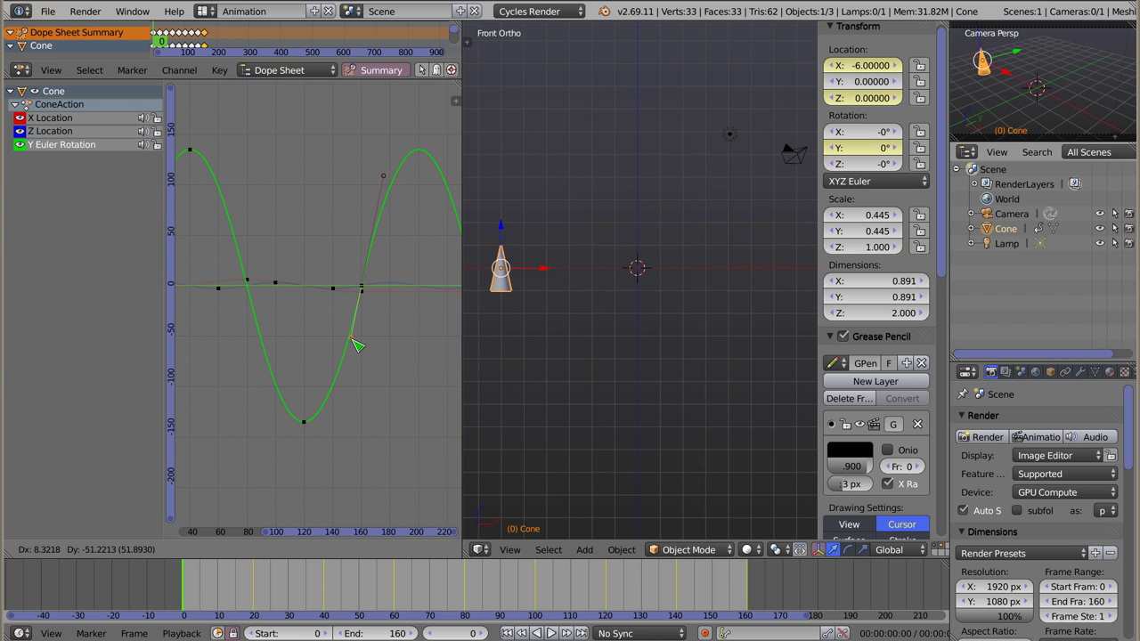
pyautogui.moveTo(356, 345); pyautogui.dragTo(358, 343, button='right')
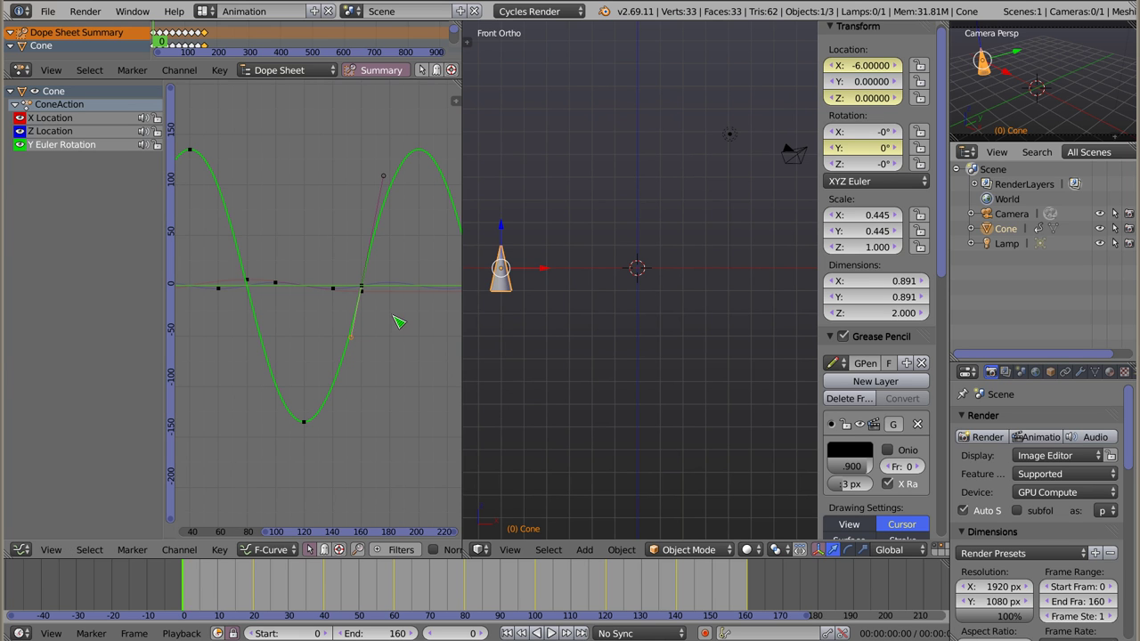
# - Play and stop the animation, then show and zoom in on the Z Location curve
pyautogui.hotkey('alt', 'a')
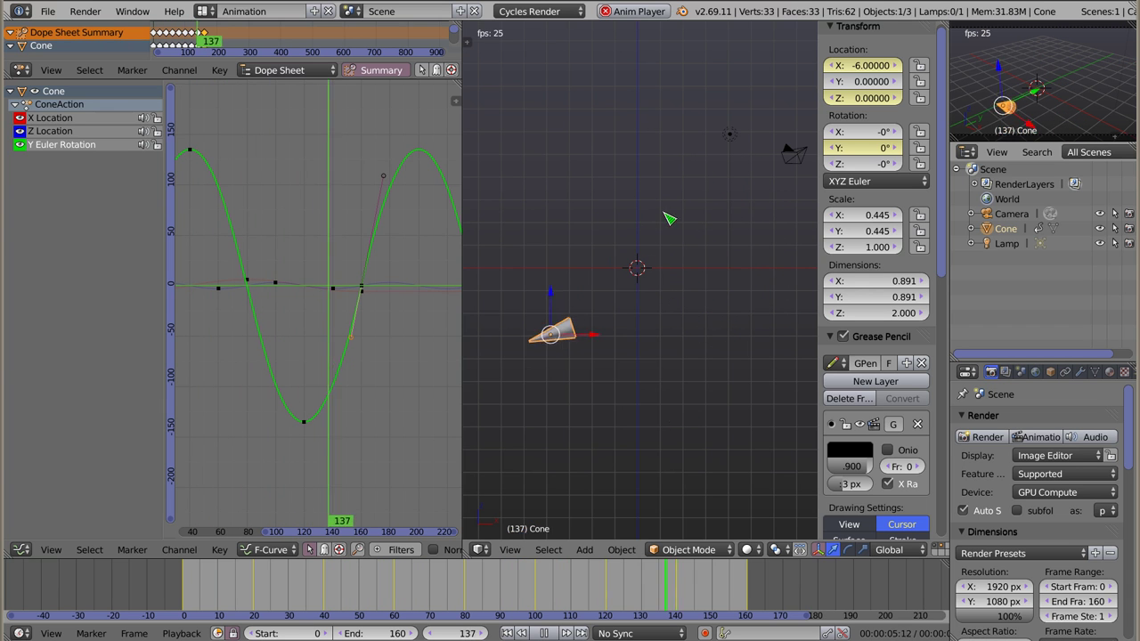
pyautogui.press('Escape')
pyautogui.click(64, 134)
pyautogui.moveTo(336, 307)
pyautogui.keyDown('ctrl'); pyautogui.mouseDown(button='middle')
pyautogui.moveTo(408, 345)
pyautogui.moveTo(350, 310)
pyautogui.moveTo(371, 296)
pyautogui.mouseUp(button='middle'); pyautogui.keyUp('ctrl')
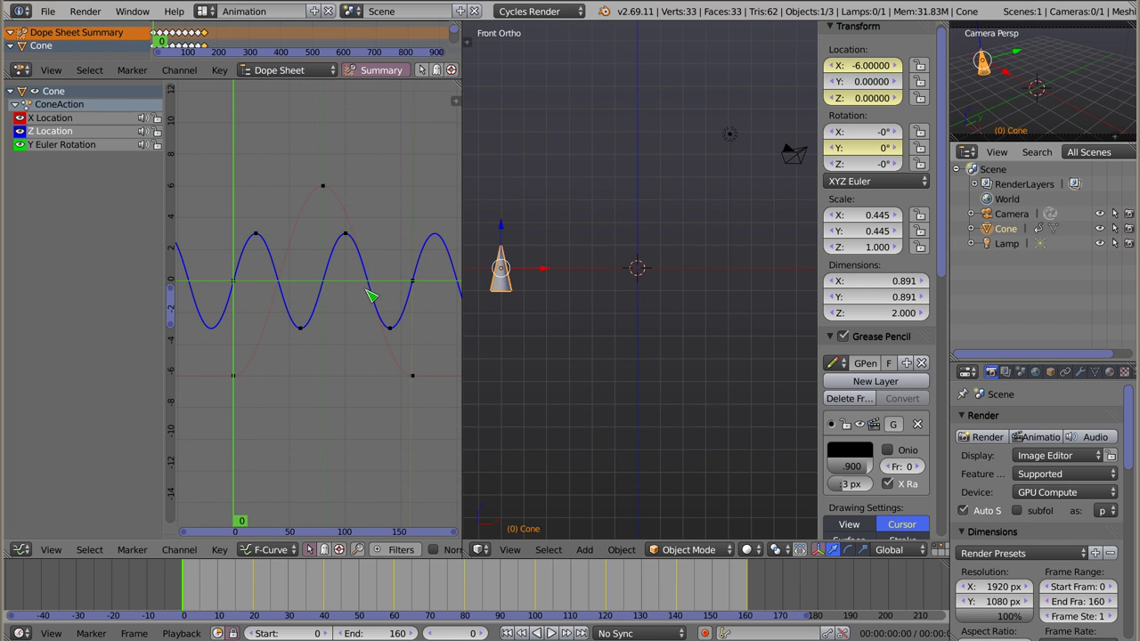
# - Raise the two Z Location peaks to a value of 6
pyautogui.click(258, 234)
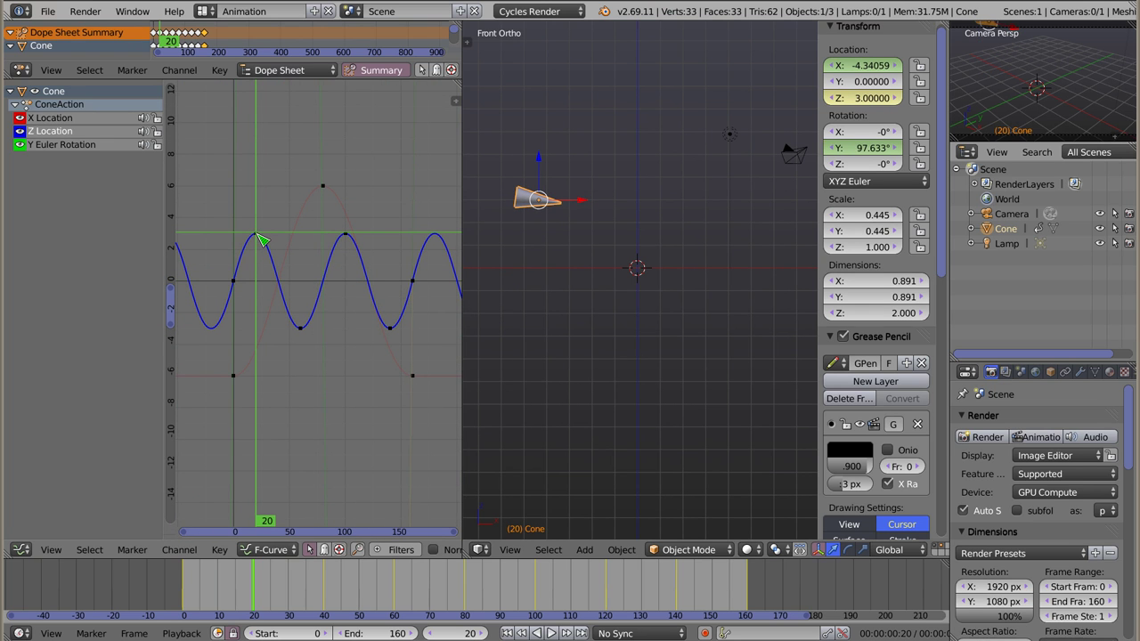
pyautogui.click(301, 328)
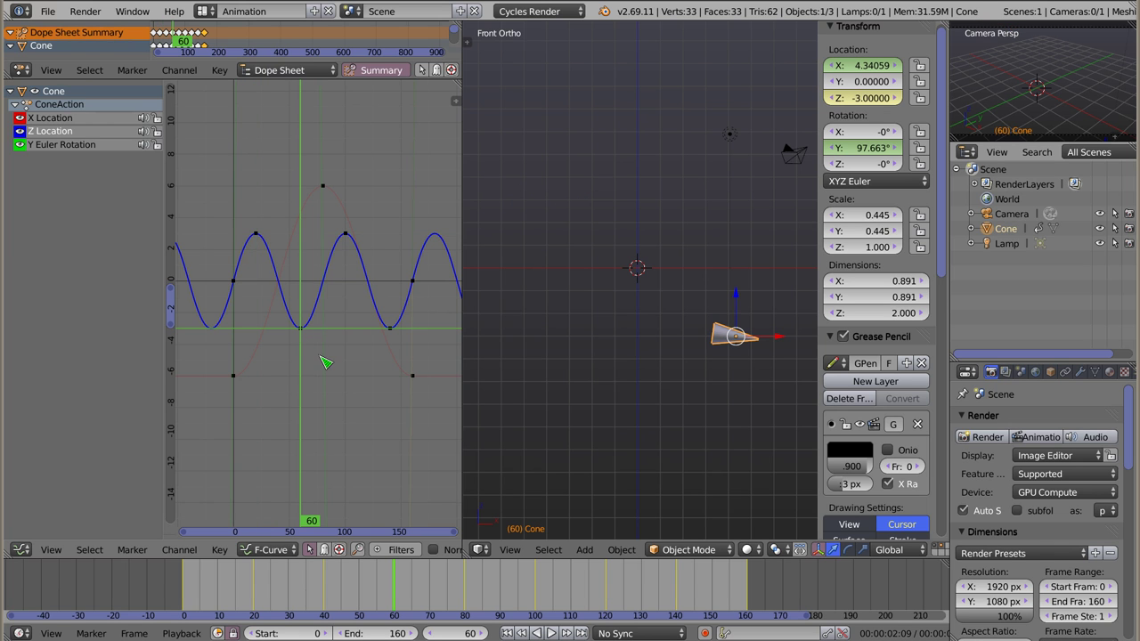
pyautogui.press('b')
pyautogui.moveTo(238, 225); pyautogui.dragTo(276, 233)
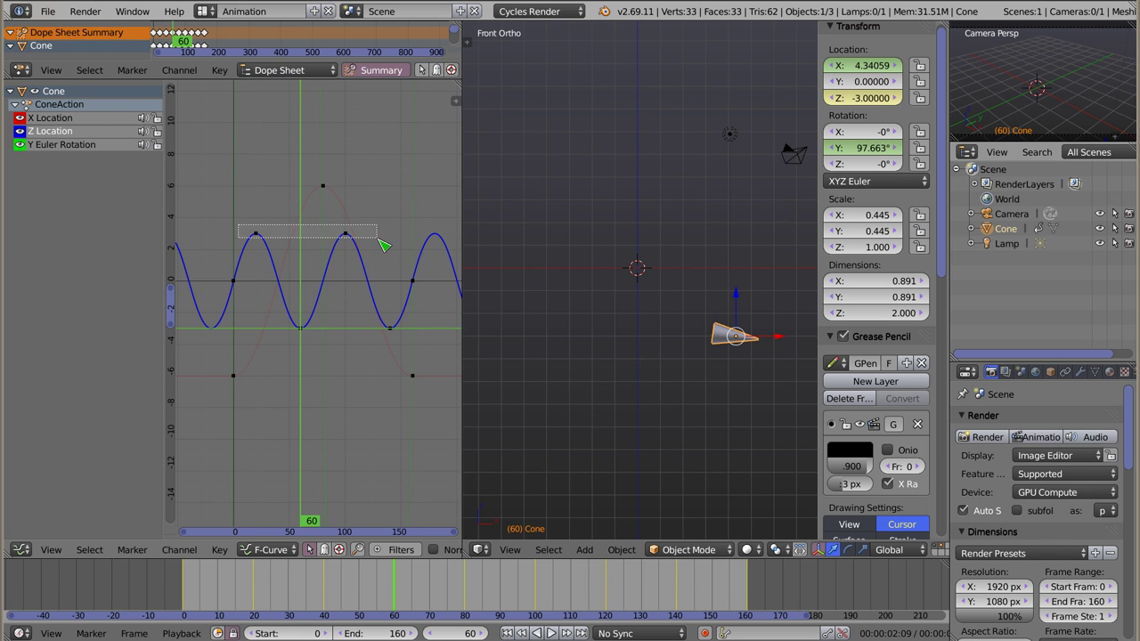
pyautogui.press('g')
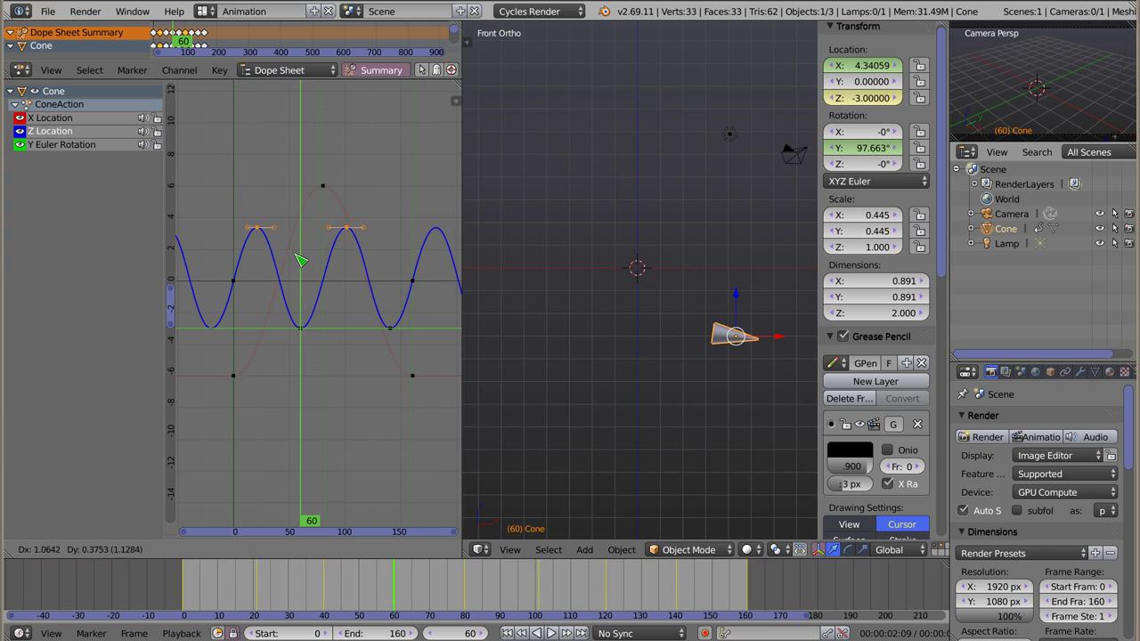
pyautogui.press('y')
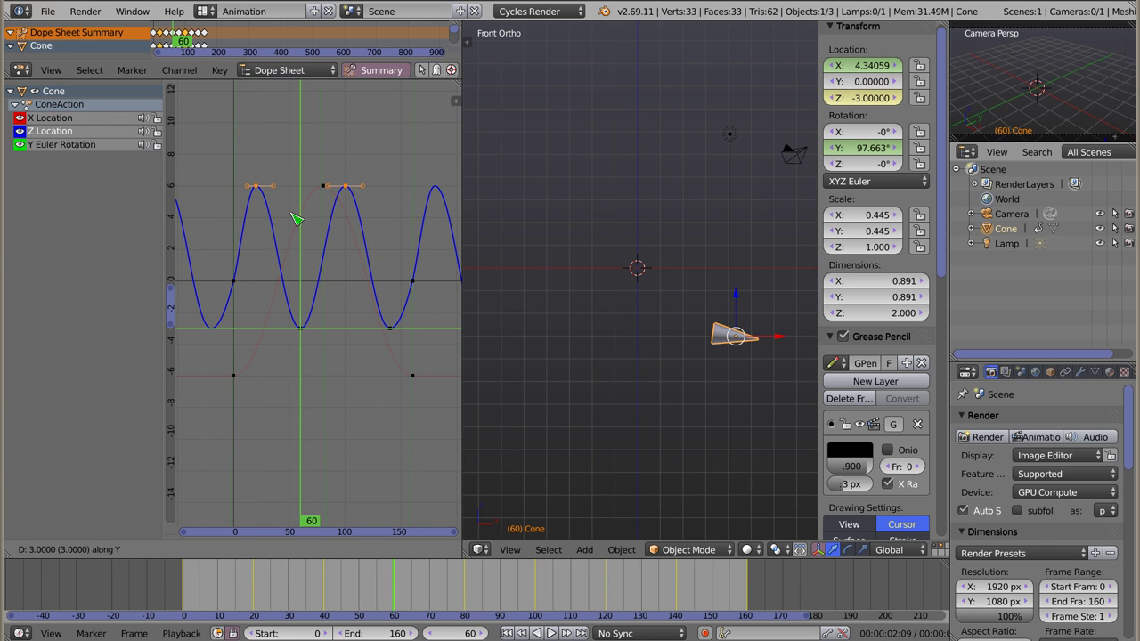
pyautogui.press('Return')
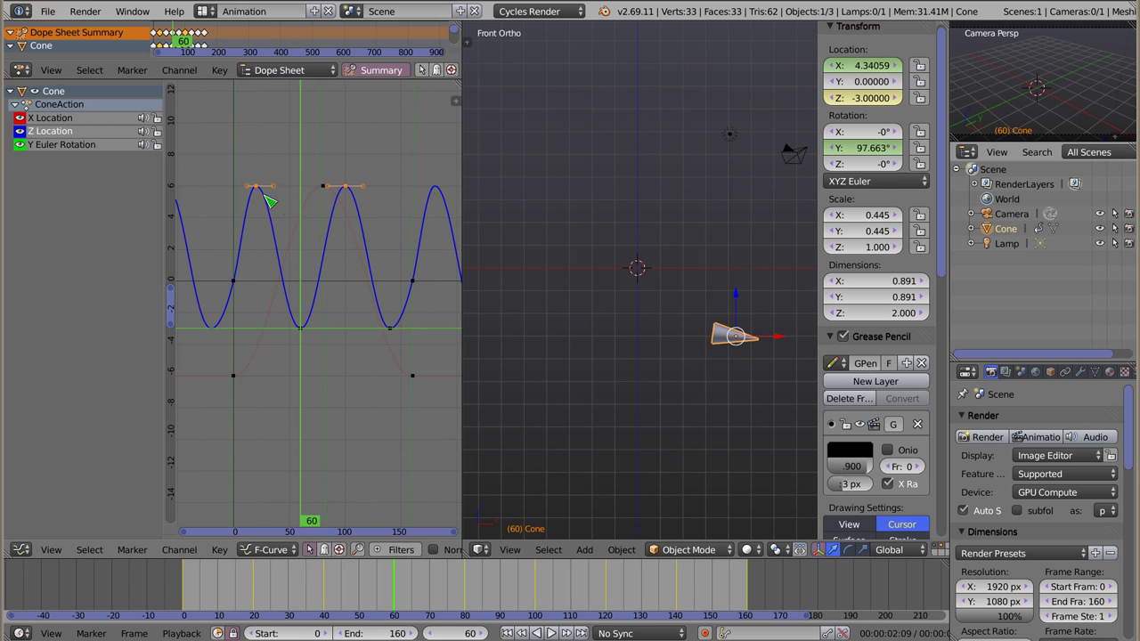
# - Lower the Z Location troughs to -6 and play the animation
pyautogui.click(258, 191)
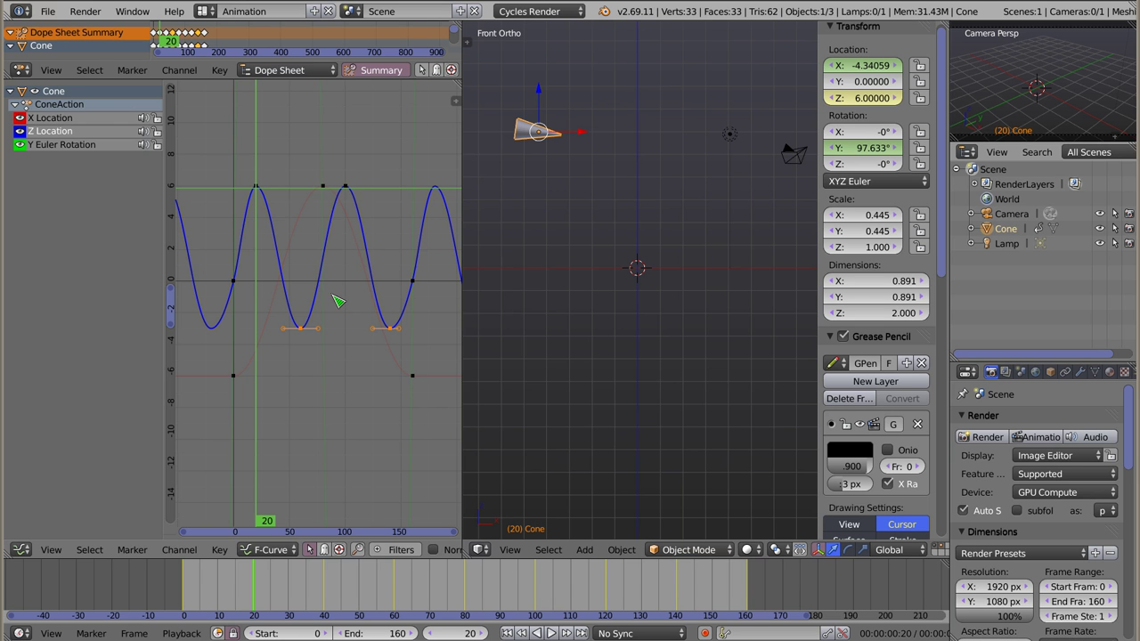
pyautogui.press('g')
pyautogui.click(333, 352)
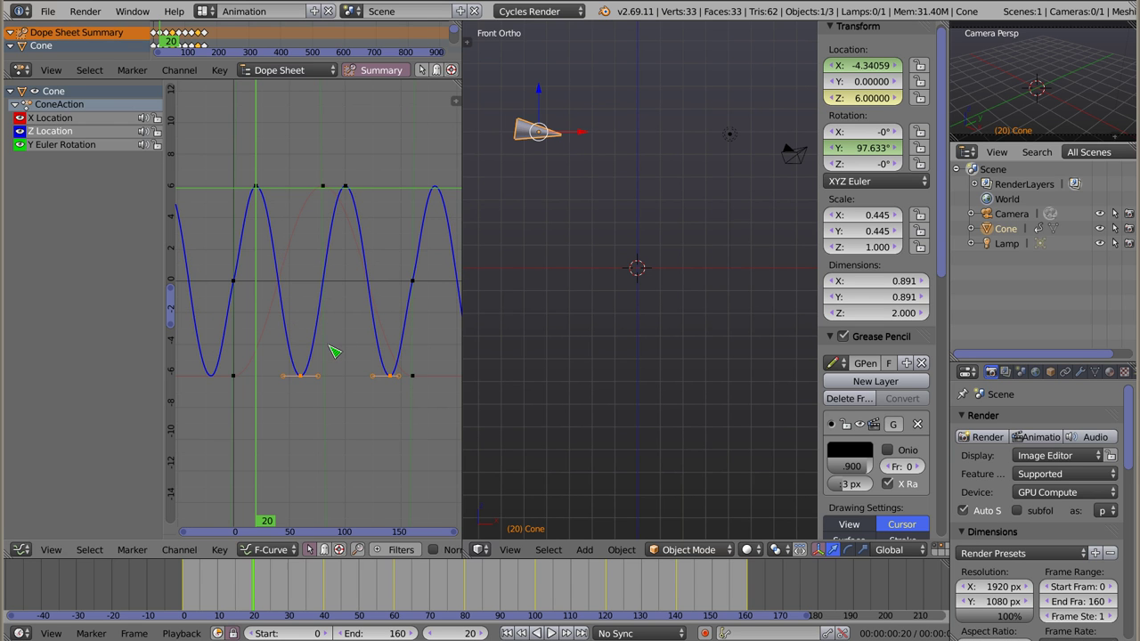
pyautogui.scroll(-1, 595, 330)
pyautogui.scroll(-3, 597, 331)
pyautogui.hotkey('alt', 'a')
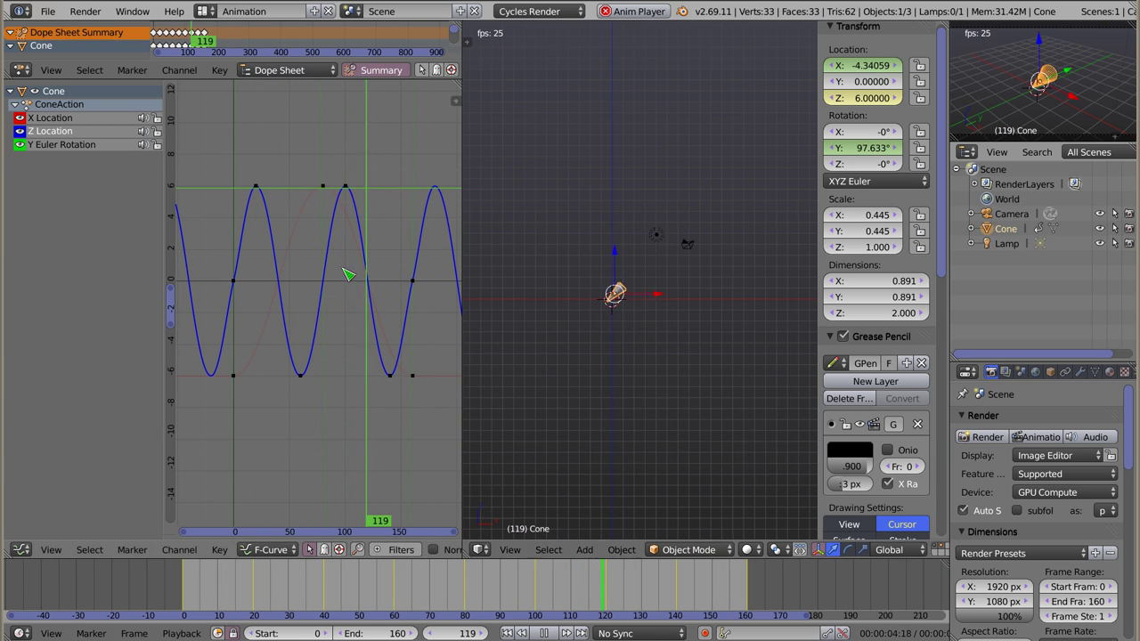
# - Zoom out to all curves, select the Y Euler Rotation channel, deselect the cone, and replay
pyautogui.press('Escape')
pyautogui.moveTo(339, 275)
pyautogui.keyDown('ctrl'); pyautogui.mouseDown(button='middle')
pyautogui.moveTo(369, 253)
pyautogui.moveTo(326, 283)
pyautogui.moveTo(83, 170)
pyautogui.mouseUp(button='middle'); pyautogui.keyUp('ctrl')
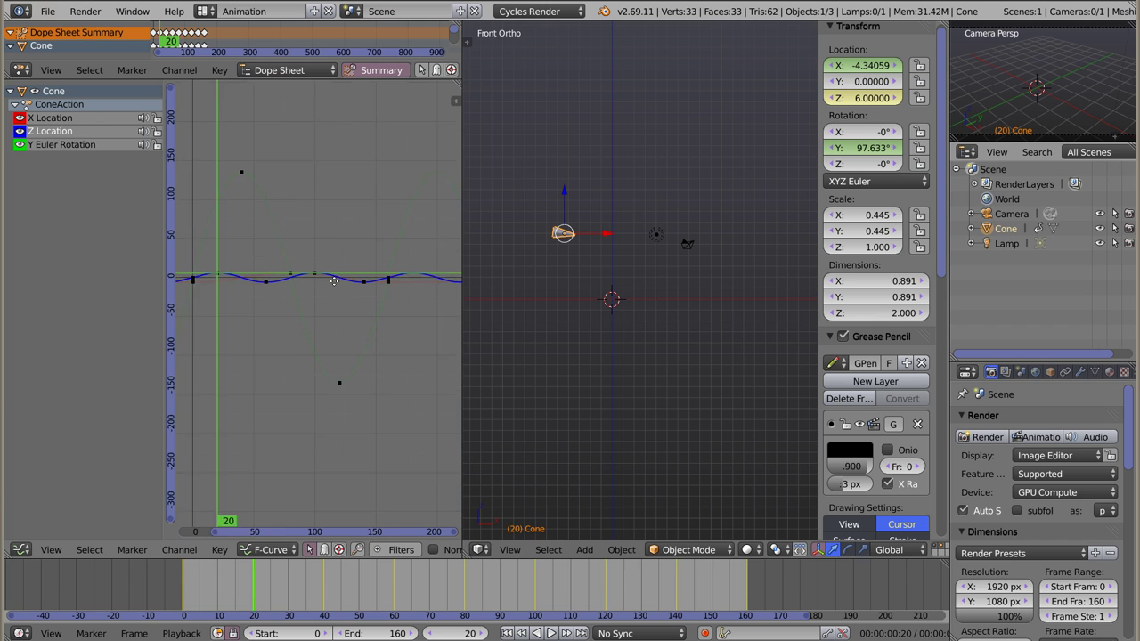
pyautogui.click(78, 148)
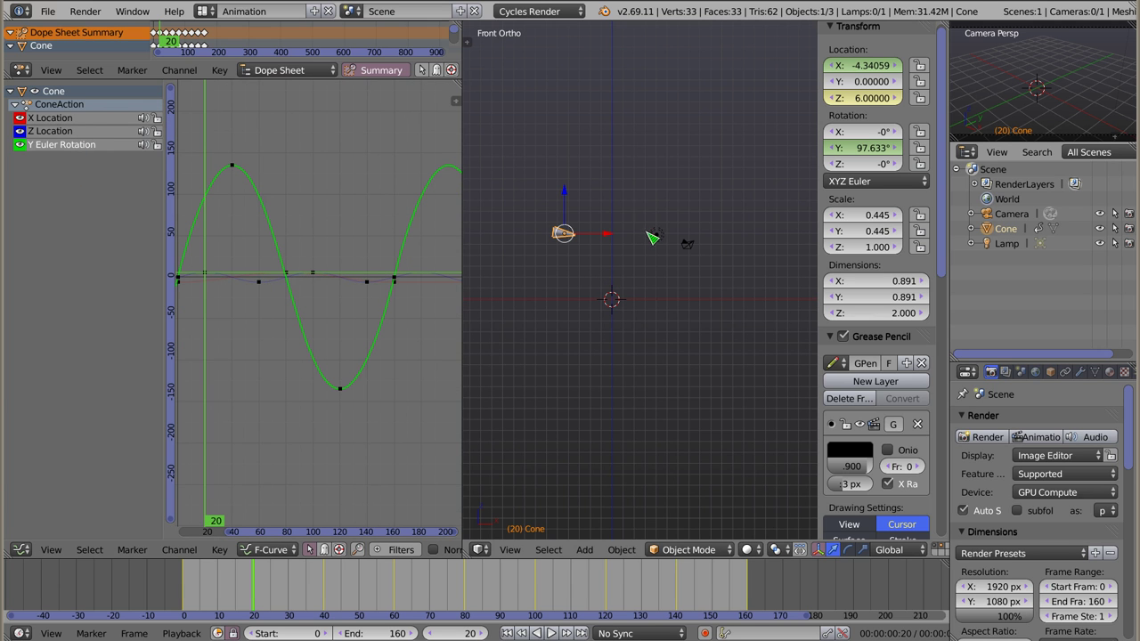
pyautogui.press('a')
pyautogui.hotkey('alt', 'a')
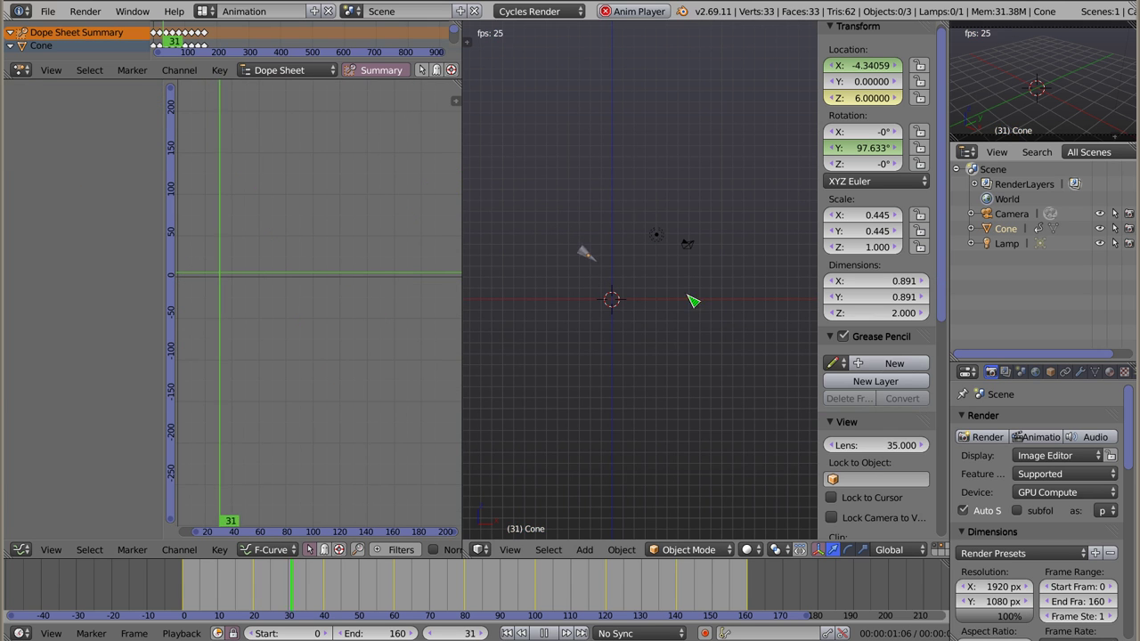